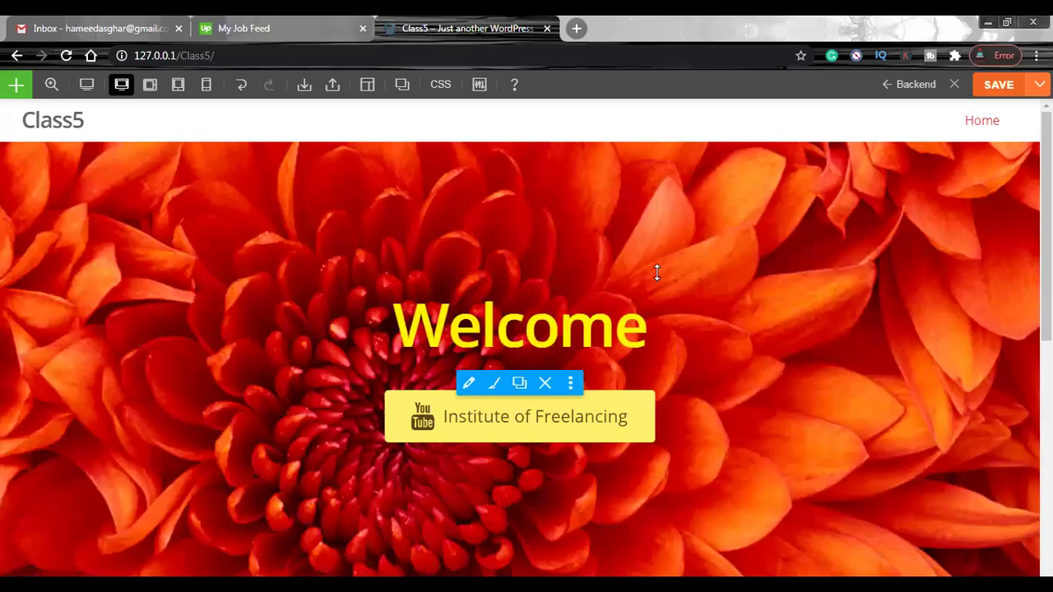
Add a new single-column row beneath the About us section
{"action": "scroll", "coordinate": [385, 245], "scroll_direction": "down", "scroll_amount": 7}
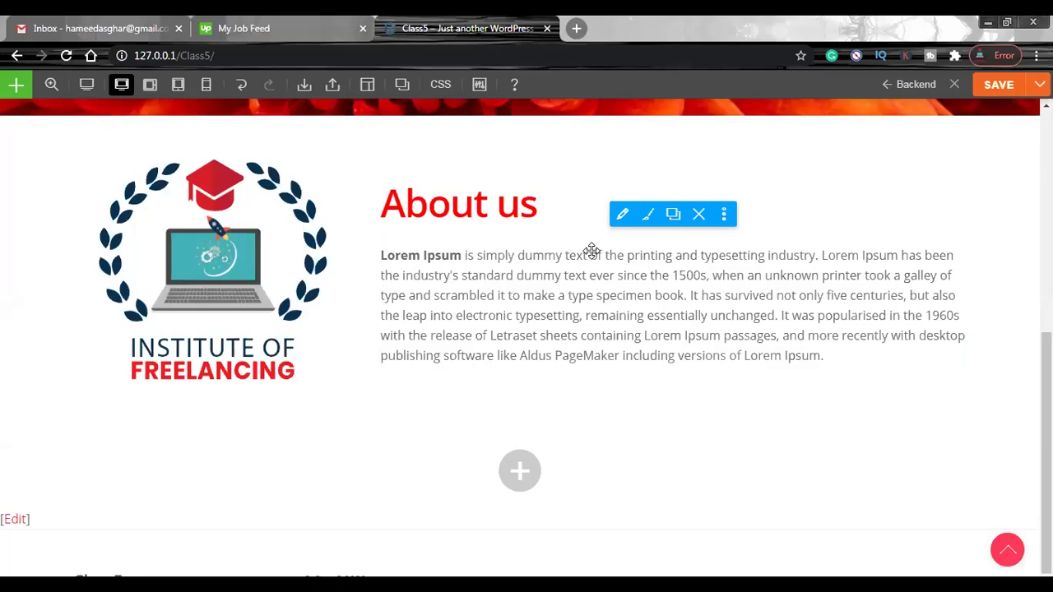
{"action": "scroll", "coordinate": [566, 454], "scroll_direction": "down", "scroll_amount": 1}
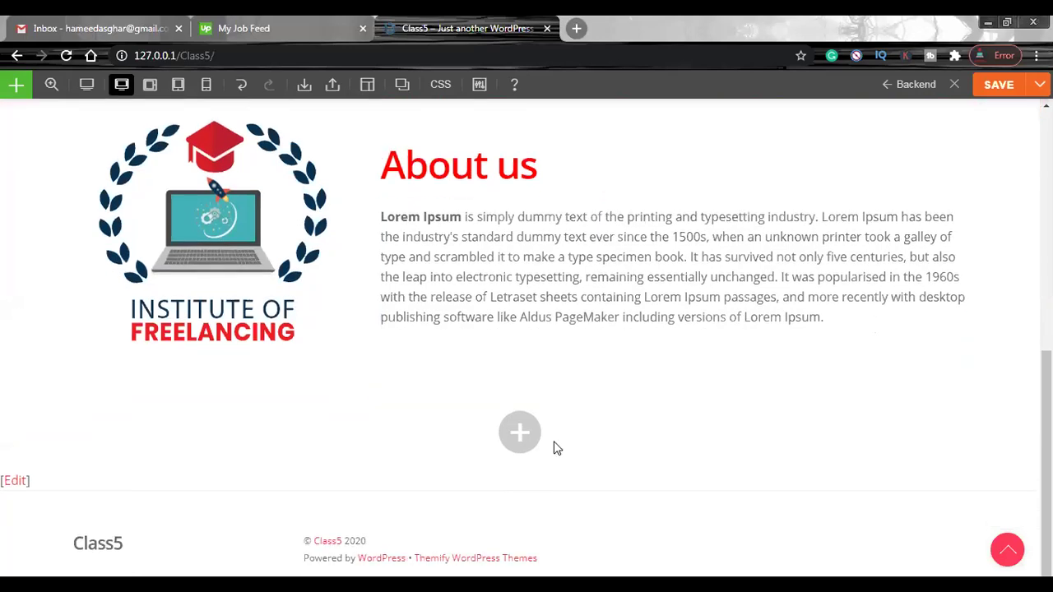
{"action": "left_click", "coordinate": [519, 432]}
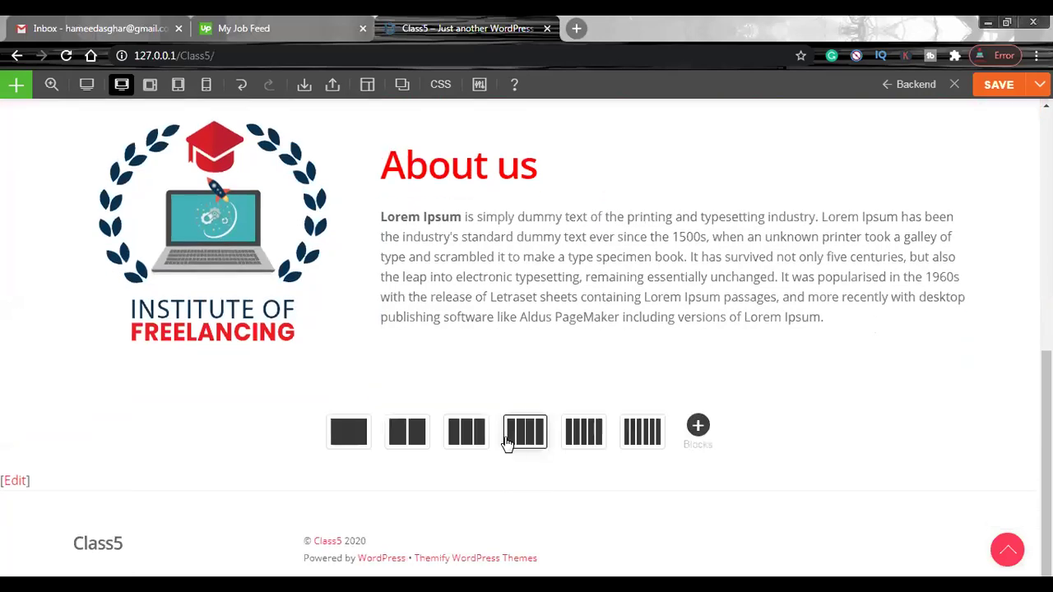
{"action": "left_click", "coordinate": [348, 434]}
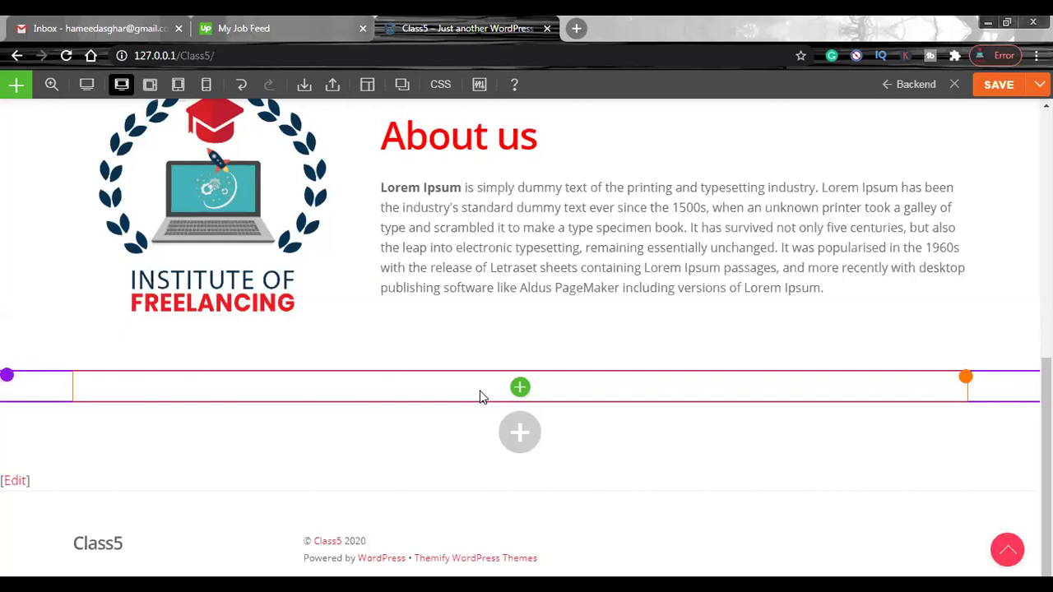
Set the background color of the new empty row to light grey #ebe6e6 and apply the row styling
{"action": "scroll", "coordinate": [483, 397], "scroll_direction": "up", "scroll_amount": 2}
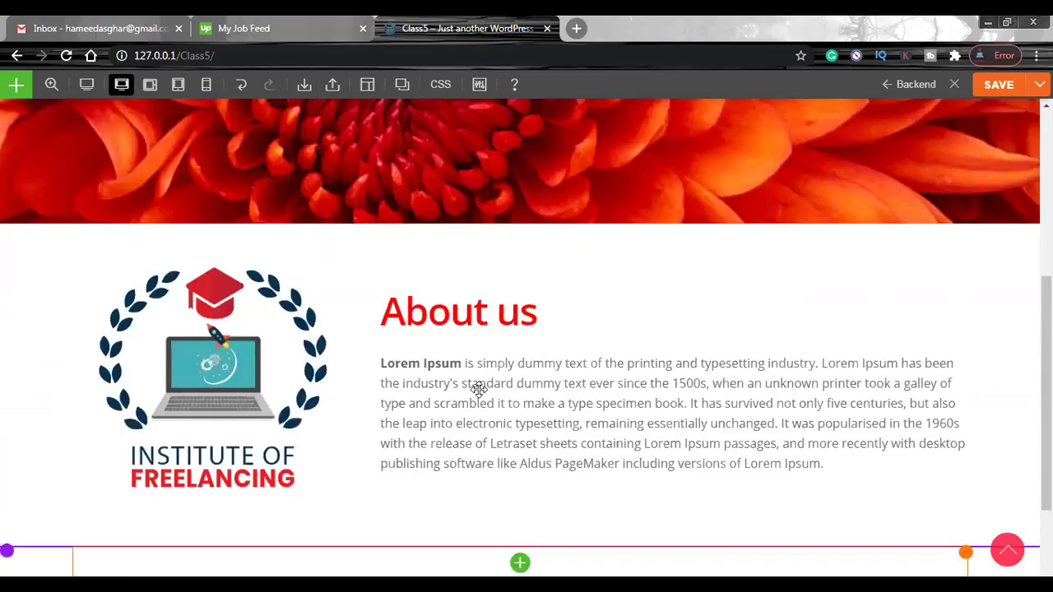
{"action": "scroll", "coordinate": [371, 383], "scroll_direction": "down", "scroll_amount": 2}
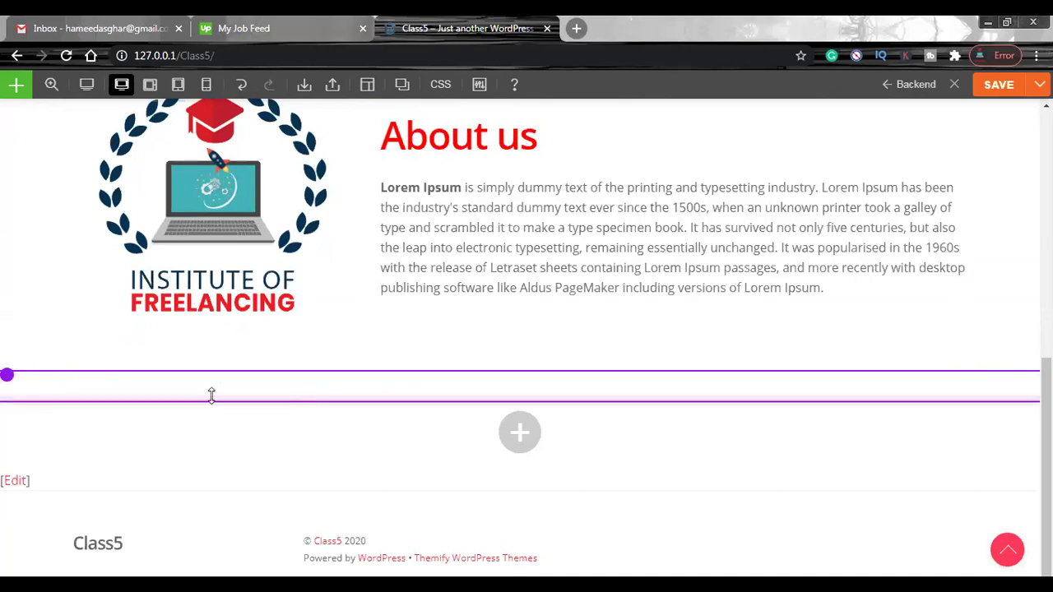
{"action": "mouse_move", "coordinate": [11, 380]}
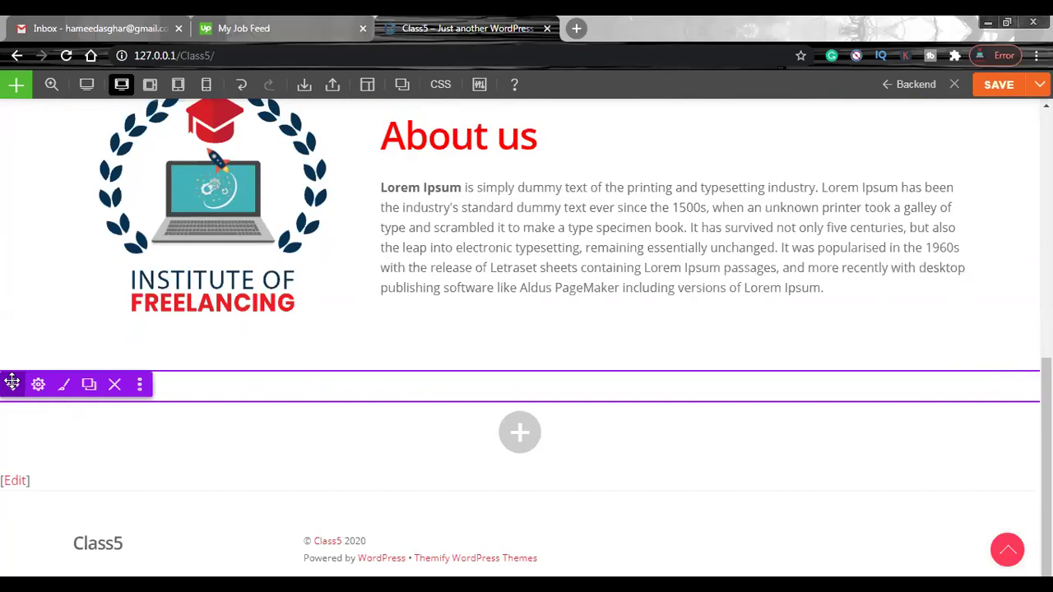
{"action": "left_click", "coordinate": [37, 384]}
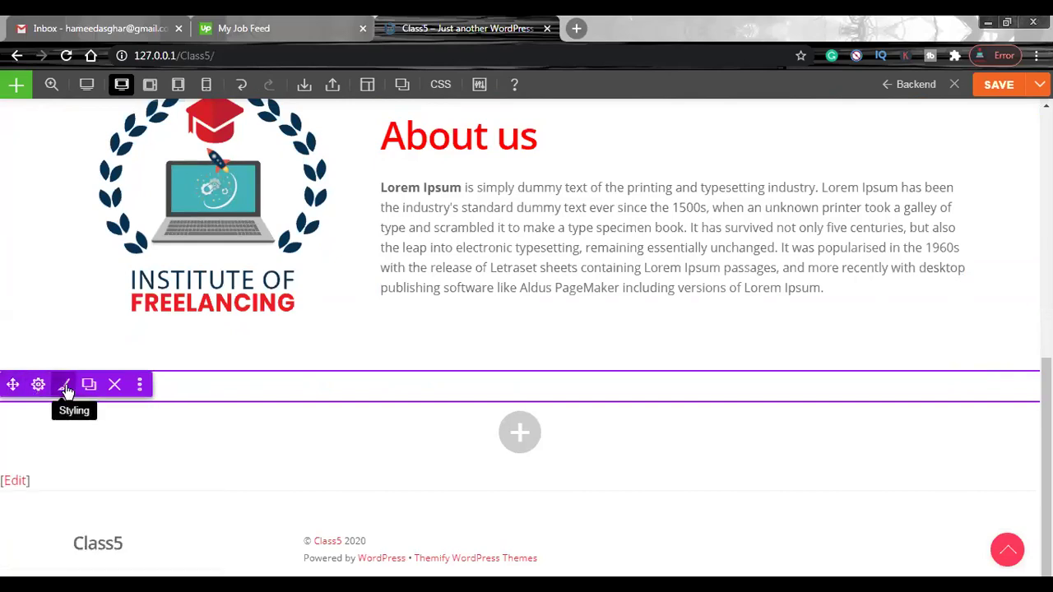
{"action": "left_click", "coordinate": [65, 386]}
{"action": "left_click", "coordinate": [663, 223]}
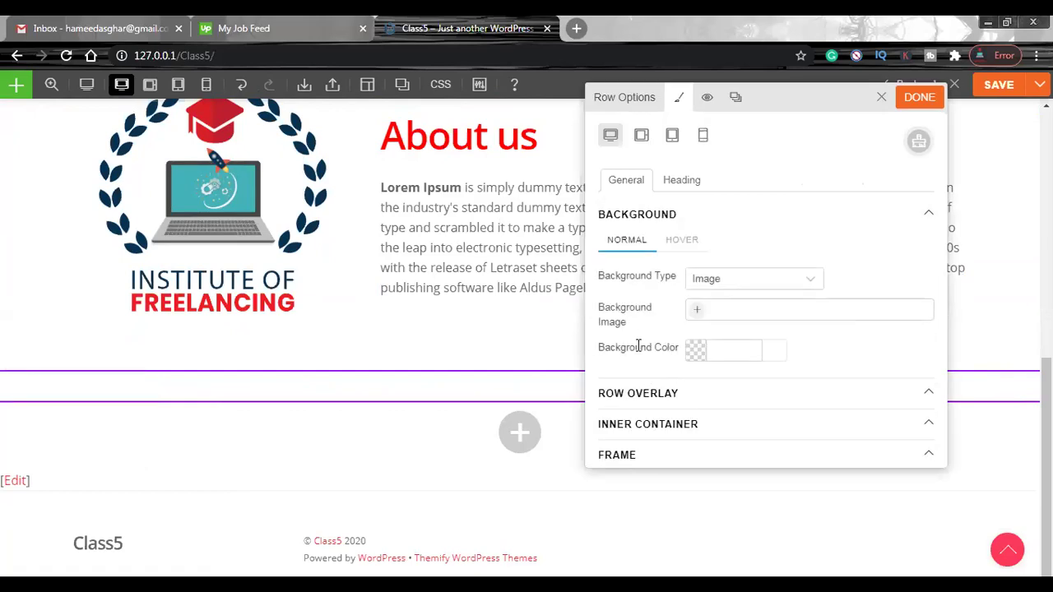
{"action": "left_click_drag", "start_coordinate": [678, 347], "coordinate": [600, 348]}
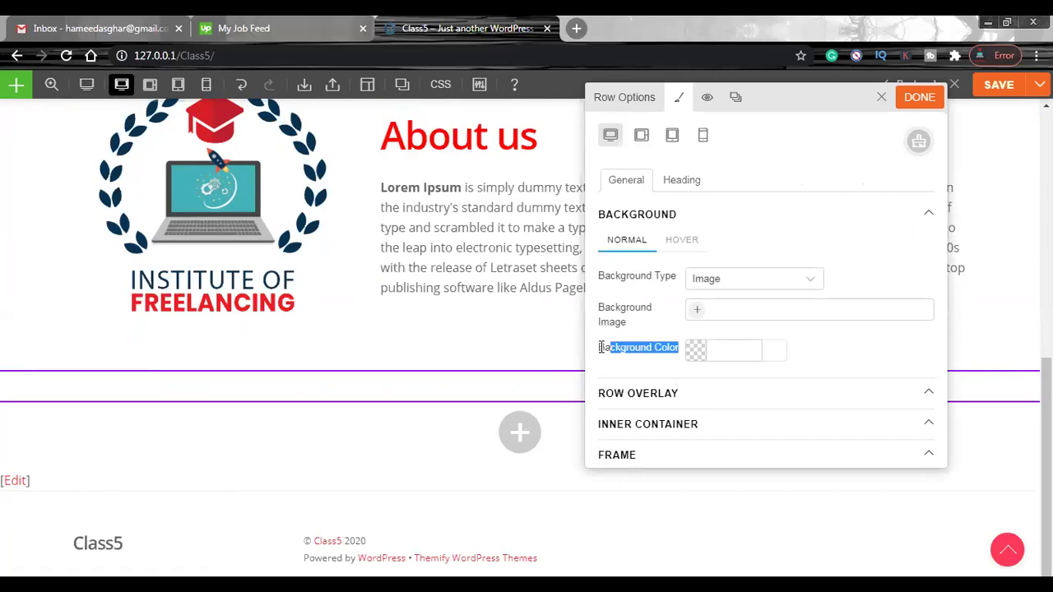
{"action": "left_click", "coordinate": [764, 353]}
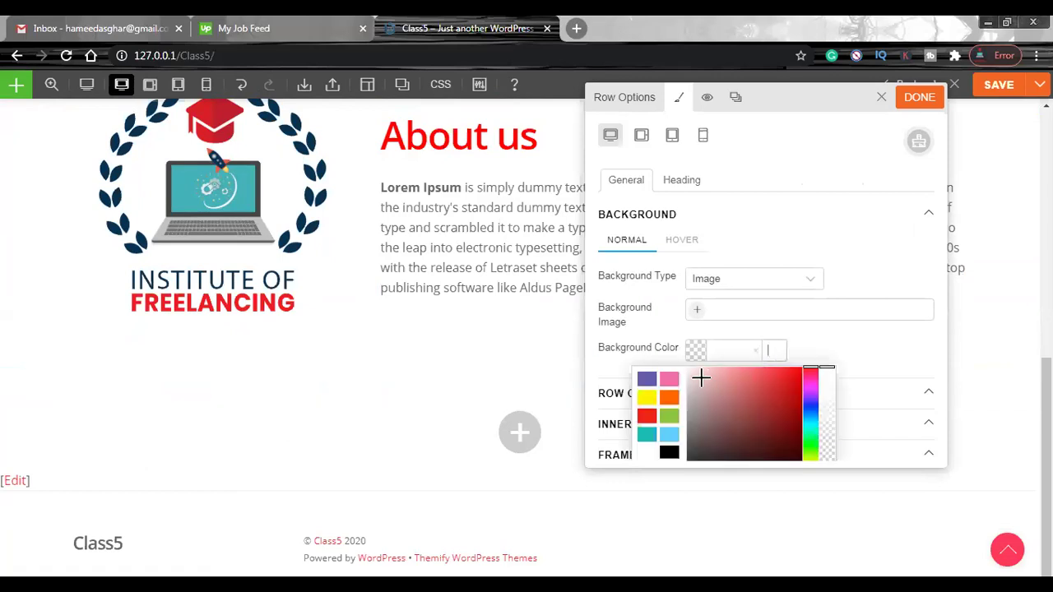
{"action": "left_click", "coordinate": [691, 375]}
{"action": "left_click_drag", "start_coordinate": [691, 375], "coordinate": [687, 376]}
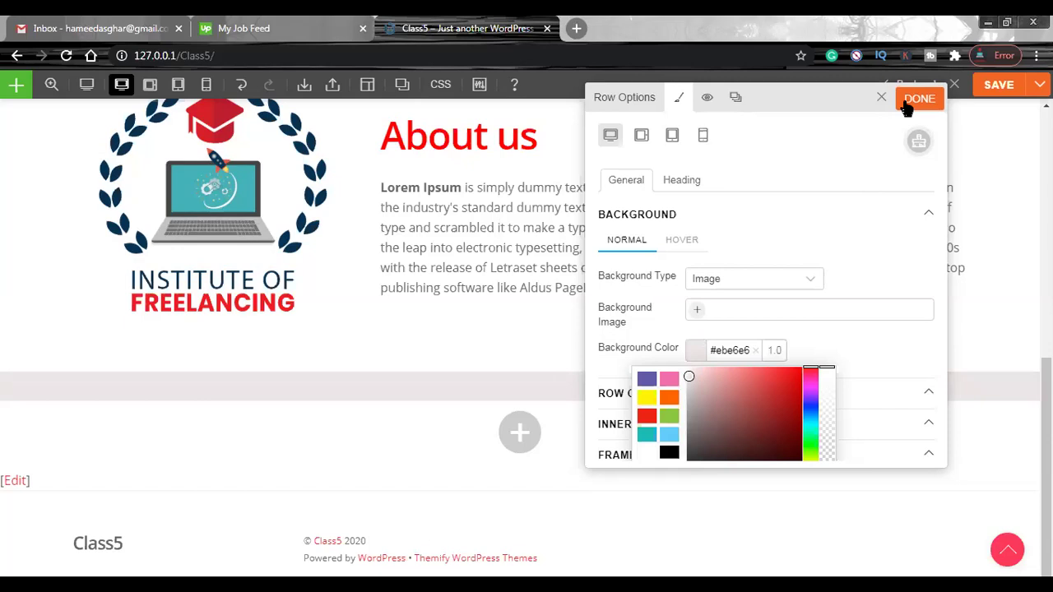
{"action": "left_click", "coordinate": [906, 109]}
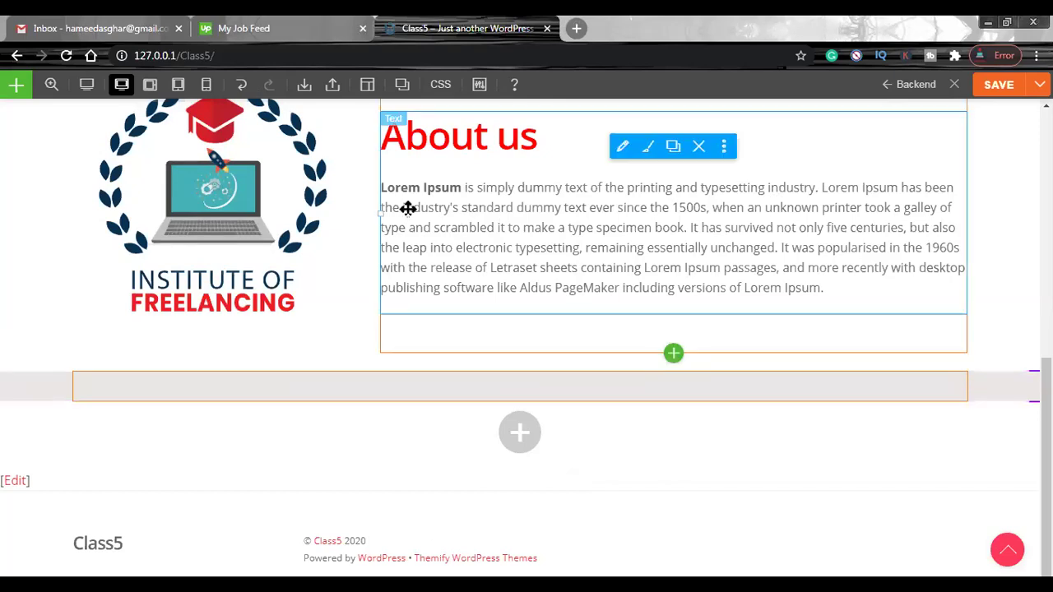
Check which column grid layout the About us row uses
{"action": "scroll", "coordinate": [226, 223], "scroll_direction": "up", "scroll_amount": 1}
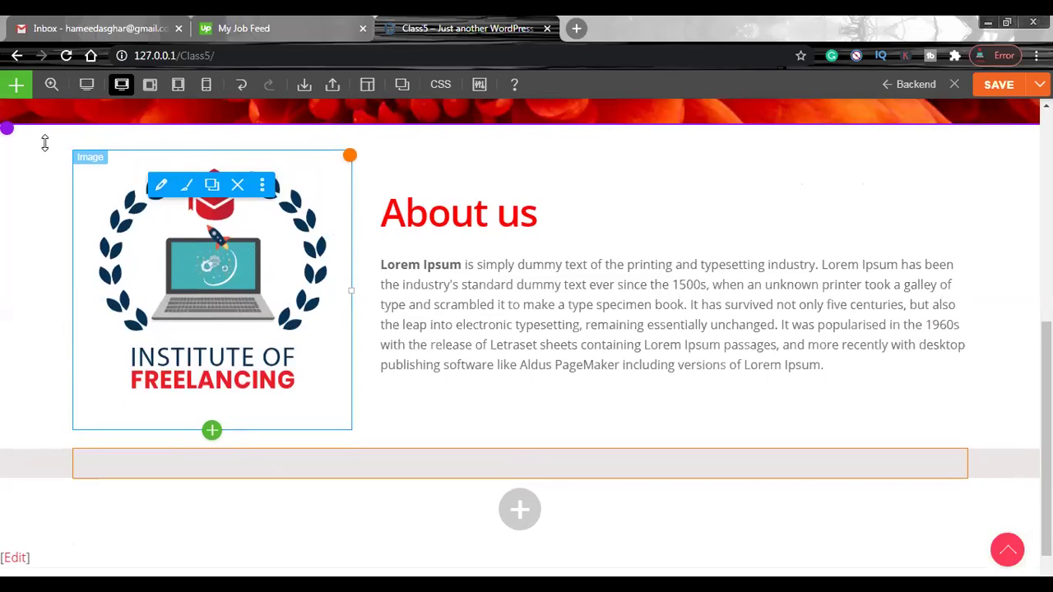
{"action": "left_click", "coordinate": [38, 141]}
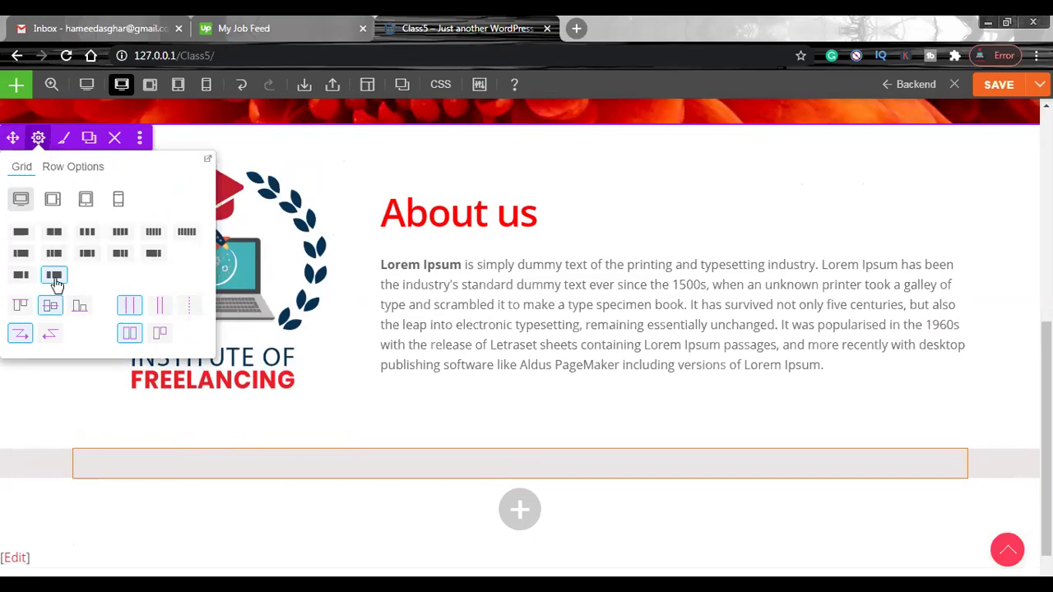
{"action": "left_click", "coordinate": [270, 240]}
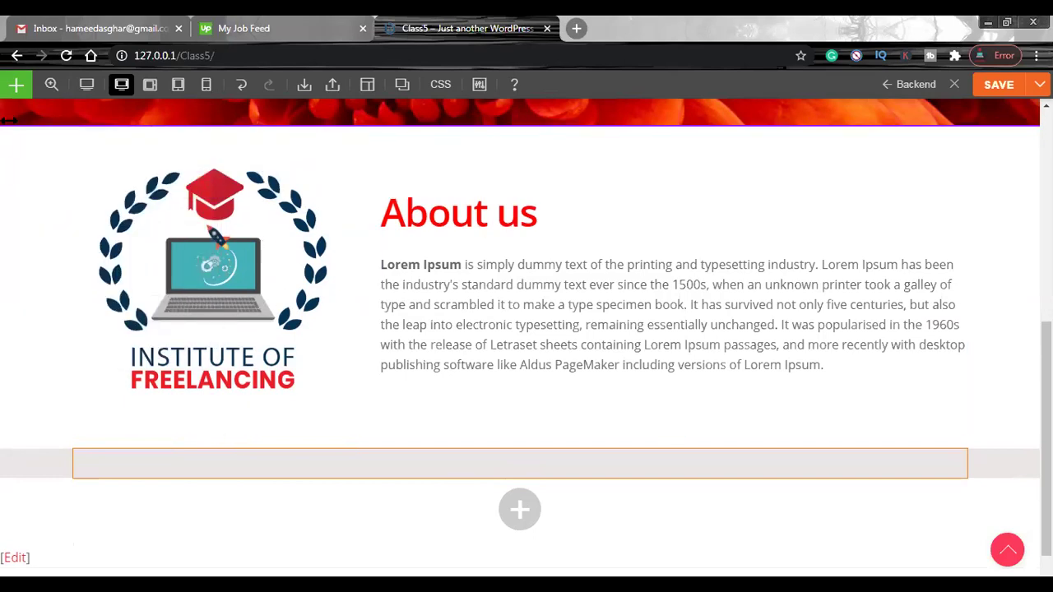
{"action": "left_click", "coordinate": [38, 138]}
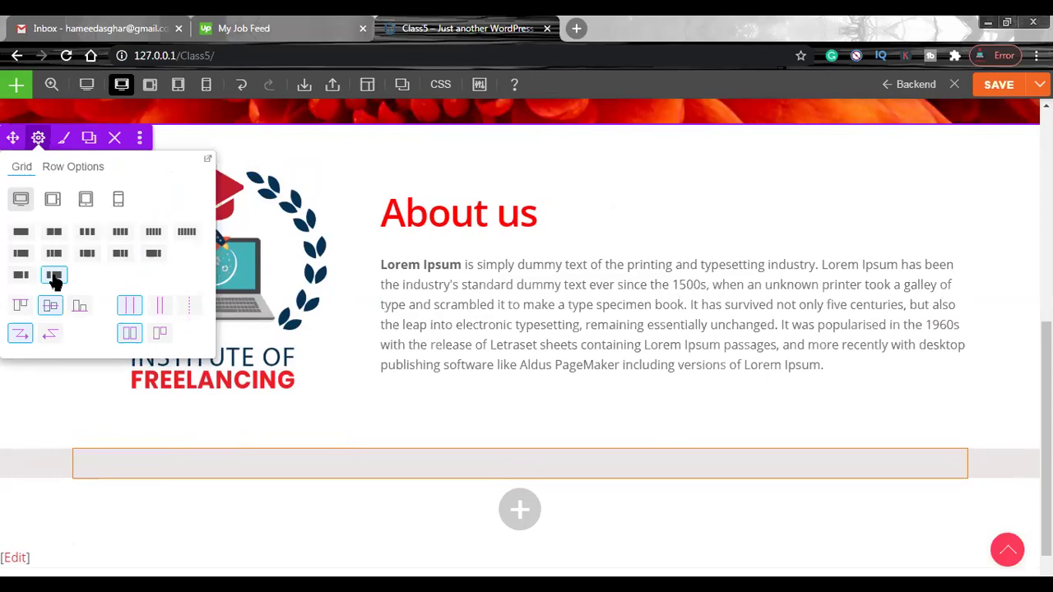
{"action": "scroll", "coordinate": [354, 390], "scroll_direction": "down", "scroll_amount": 1}
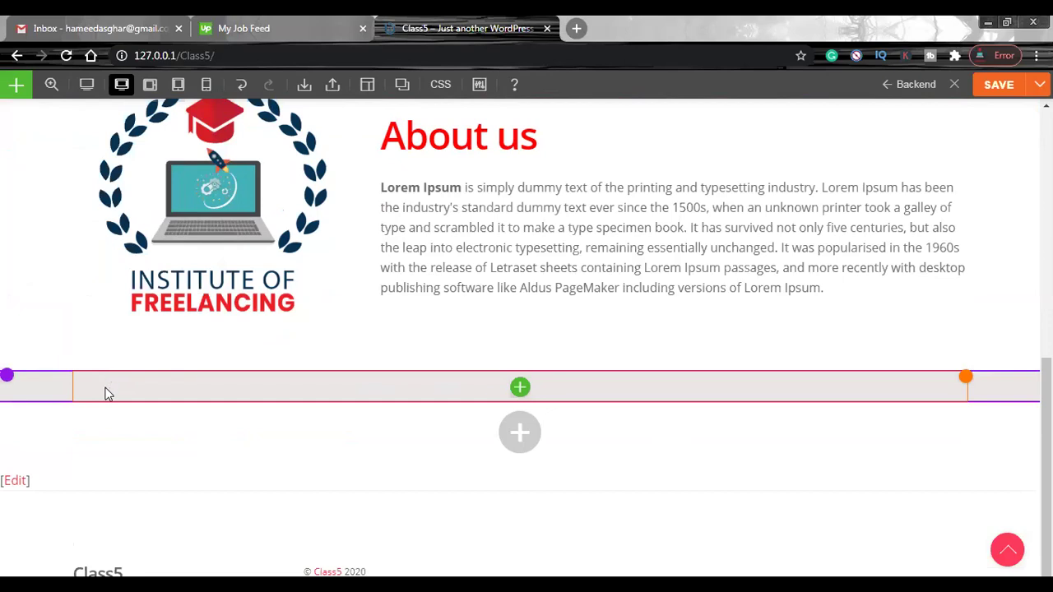
Place a Text module in the grey row and replace its placeholder content with "Services"
{"action": "mouse_move", "coordinate": [12, 383]}
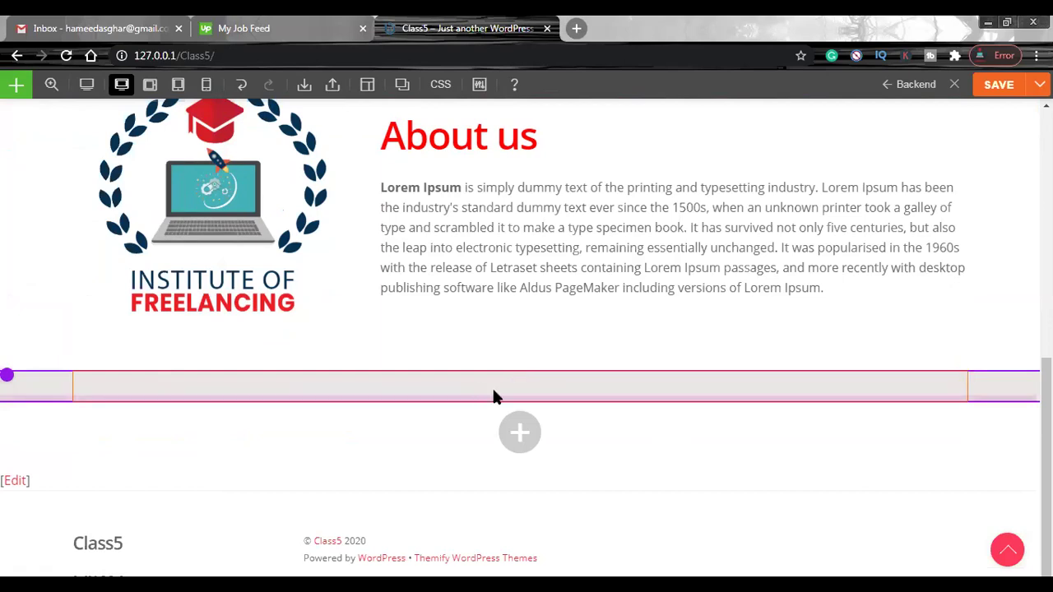
{"action": "left_click", "coordinate": [520, 388]}
{"action": "scroll", "coordinate": [414, 312], "scroll_direction": "down", "scroll_amount": 5}
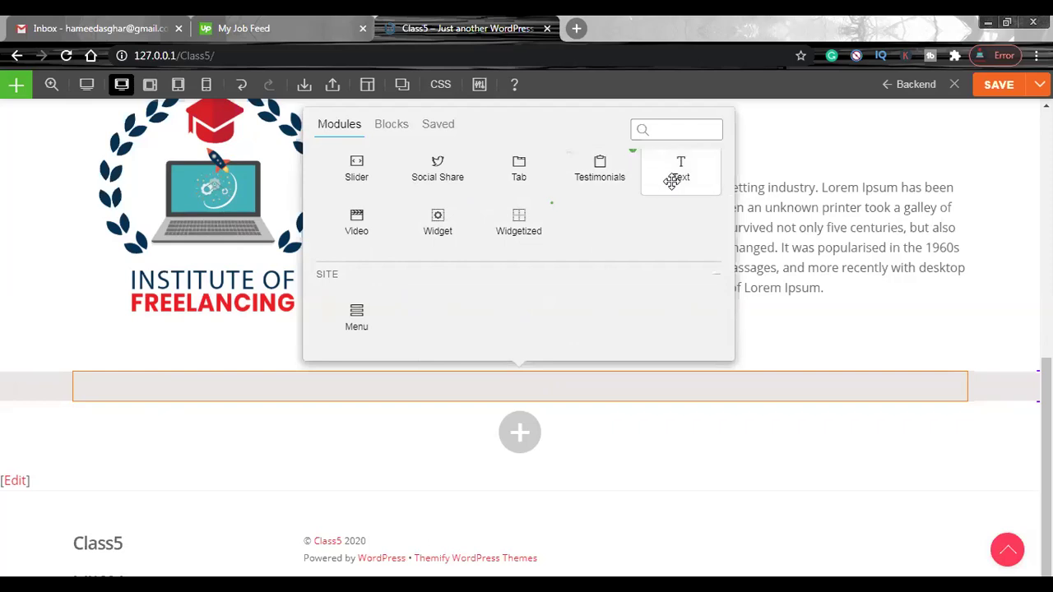
{"action": "left_click_drag", "start_coordinate": [679, 173], "coordinate": [198, 384]}
{"action": "left_click_drag", "start_coordinate": [698, 258], "coordinate": [605, 262]}
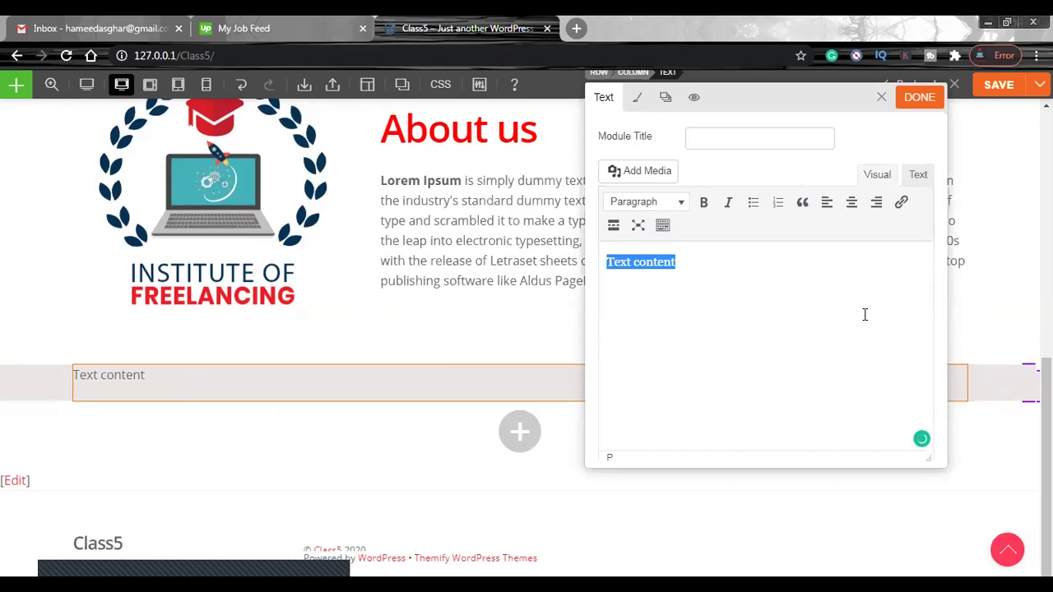
{"action": "type", "text": "Servicecs"}
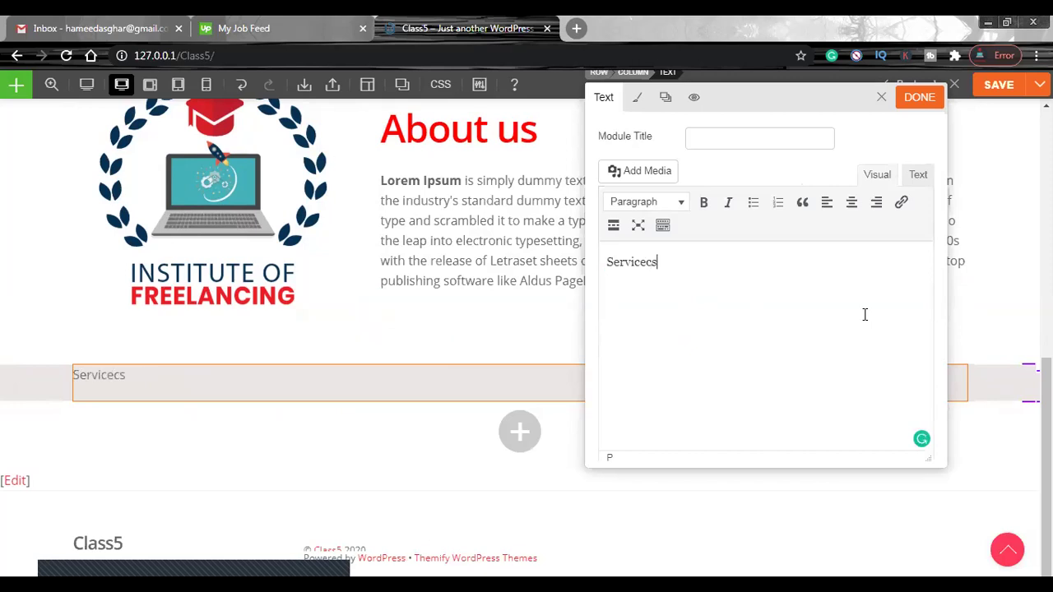
{"action": "key", "text": "BackSpace"}
{"action": "key", "text": "BackSpace"}
{"action": "type", "text": "s"}
Format the "Services" text as Heading 1
{"action": "left_click_drag", "start_coordinate": [672, 260], "coordinate": [578, 261]}
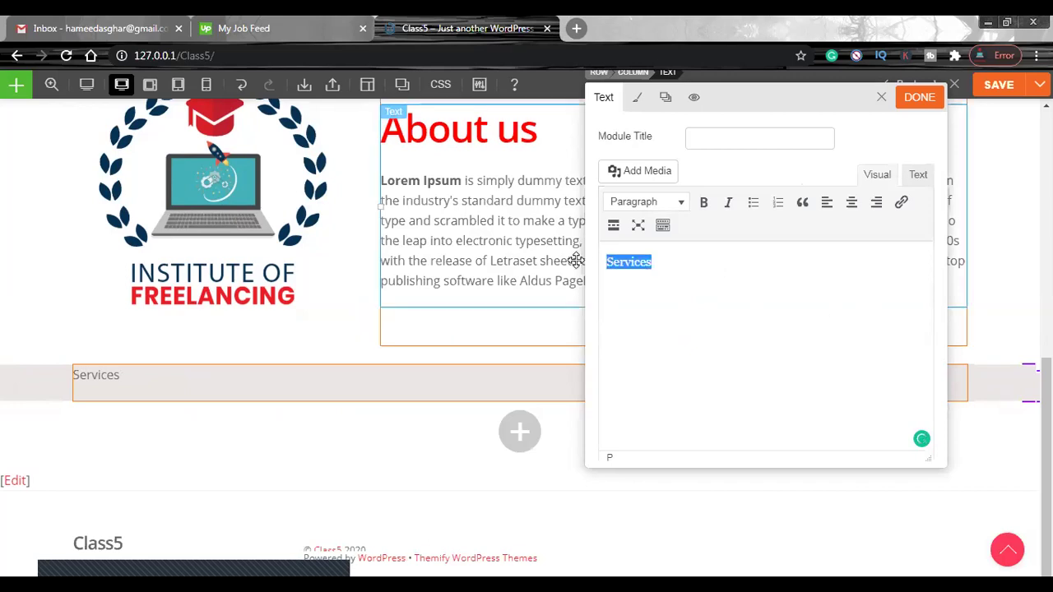
{"action": "left_click", "coordinate": [1019, 221]}
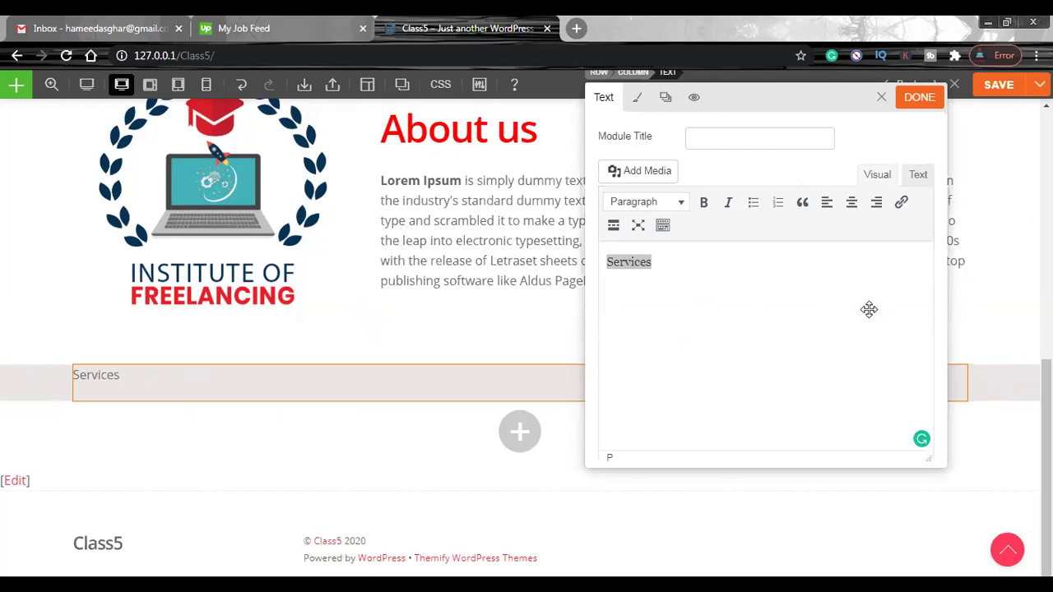
{"action": "left_click", "coordinate": [678, 206]}
{"action": "left_click", "coordinate": [681, 271]}
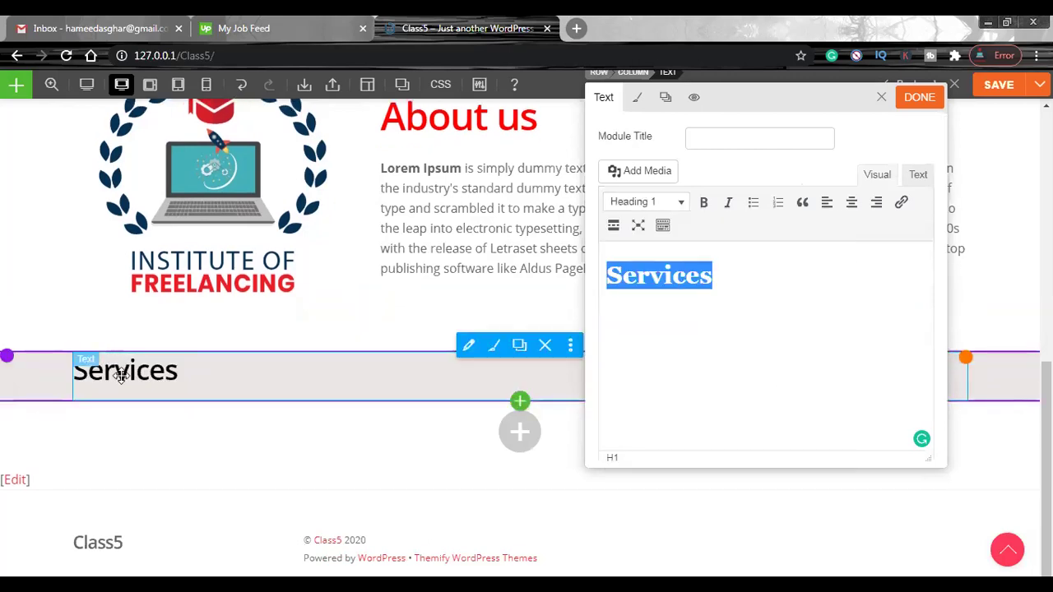
Try centring the "Services" heading and return it to left alignment
{"action": "scroll", "coordinate": [329, 247], "scroll_direction": "up", "scroll_amount": 1}
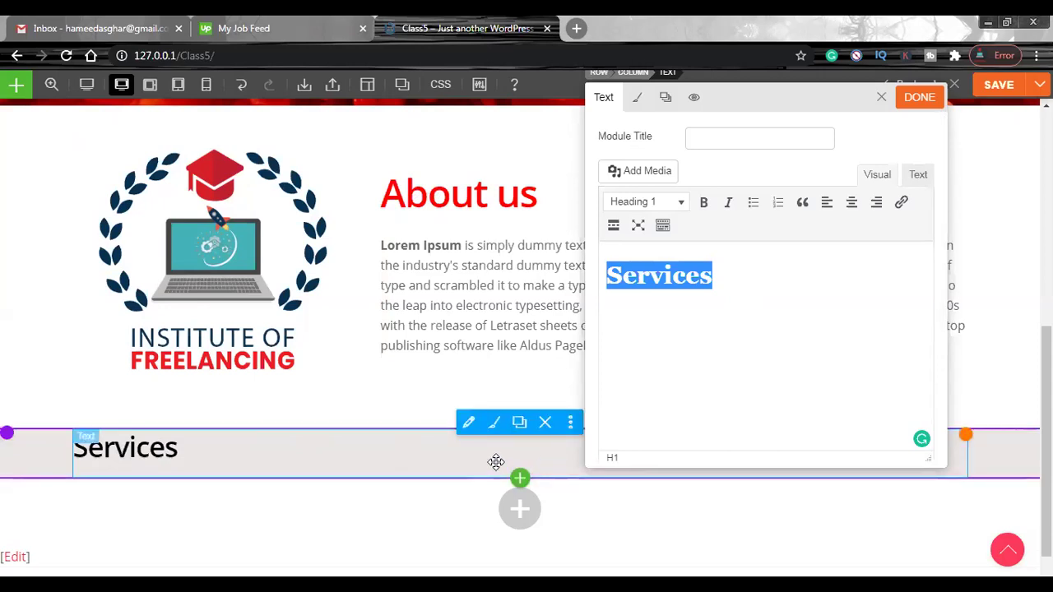
{"action": "left_click", "coordinate": [851, 206]}
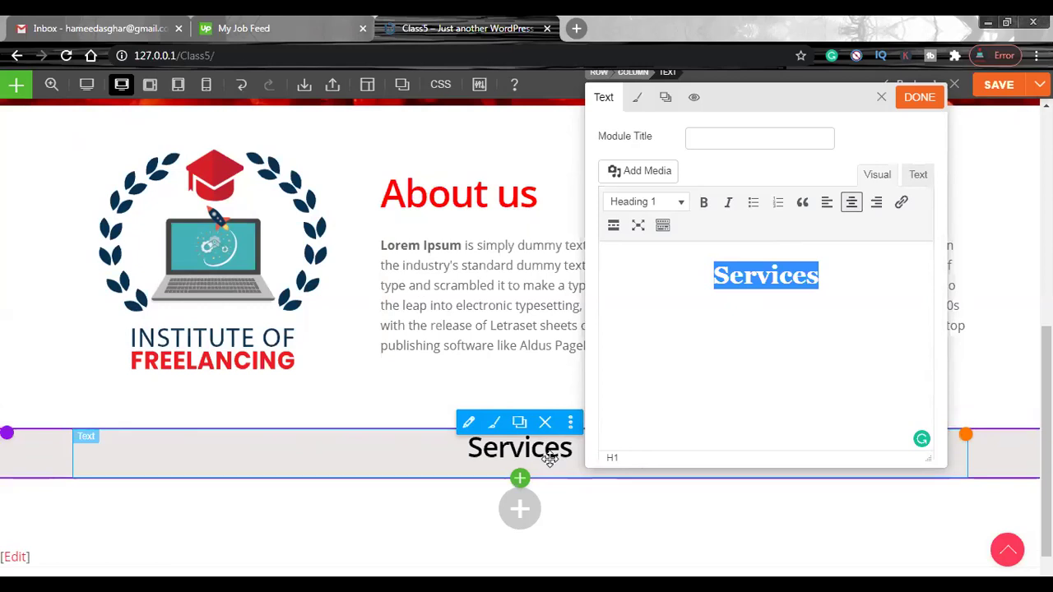
{"action": "left_click", "coordinate": [825, 204]}
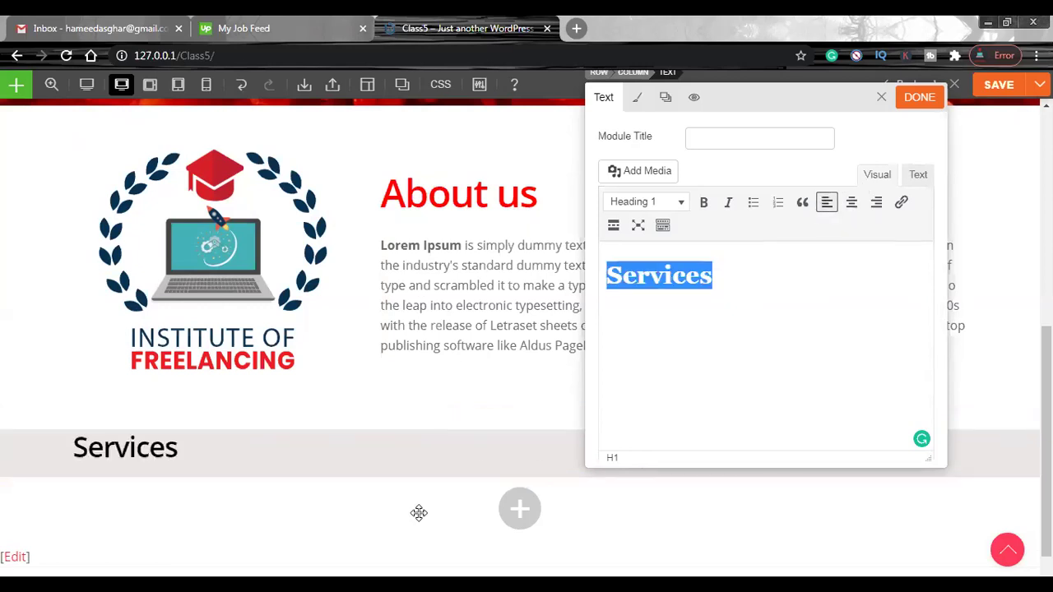
{"action": "left_click", "coordinate": [759, 280]}
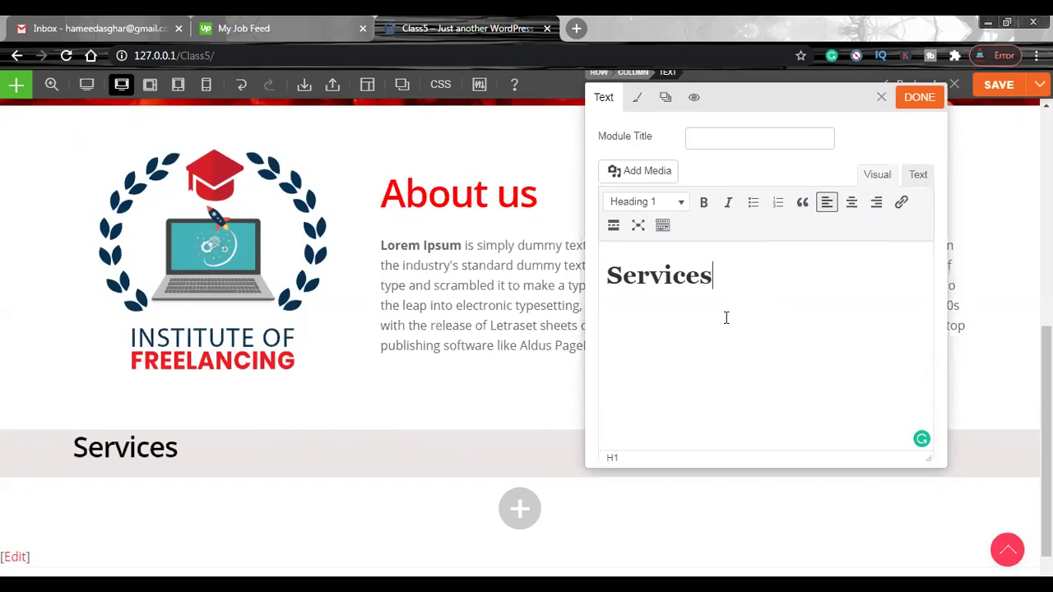
{"action": "scroll", "coordinate": [780, 274], "scroll_direction": "down", "scroll_amount": 3}
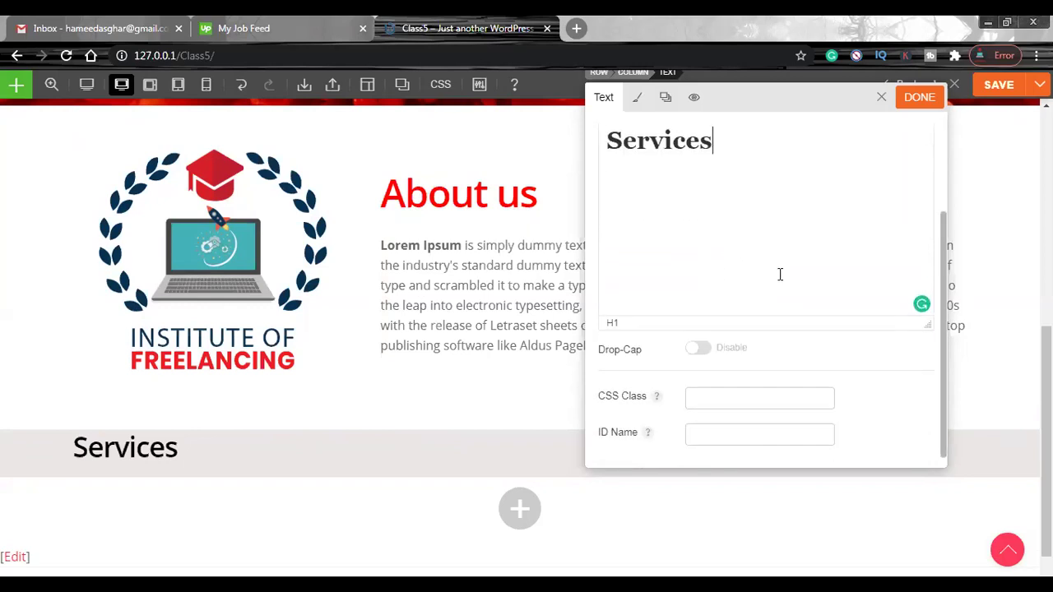
{"action": "scroll", "coordinate": [779, 274], "scroll_direction": "up", "scroll_amount": 3}
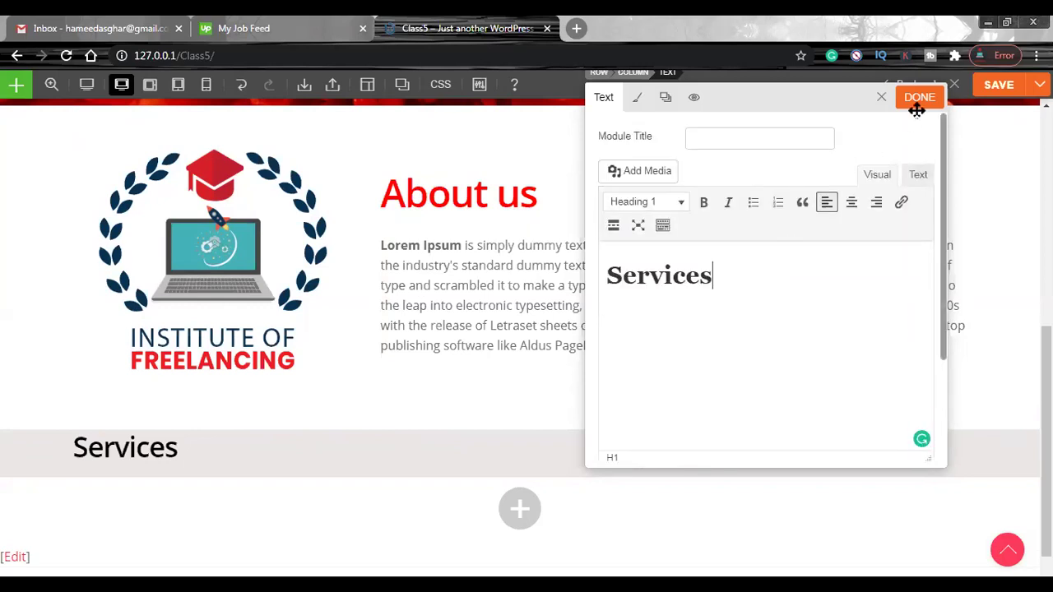
Set the Services text module's general font color to solid red #ee2312
{"action": "left_click", "coordinate": [639, 100]}
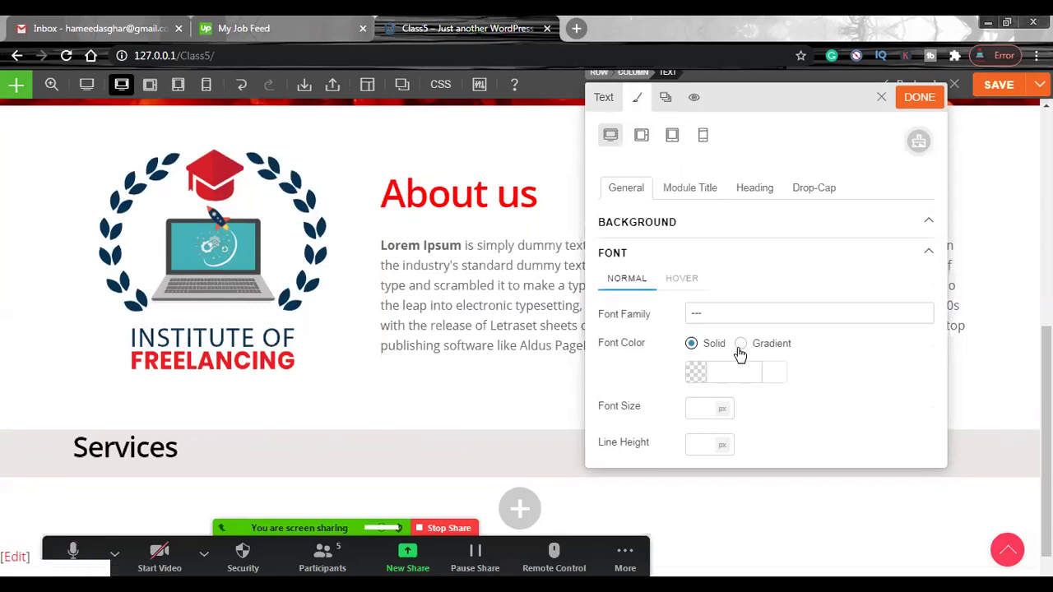
{"action": "left_click", "coordinate": [699, 377]}
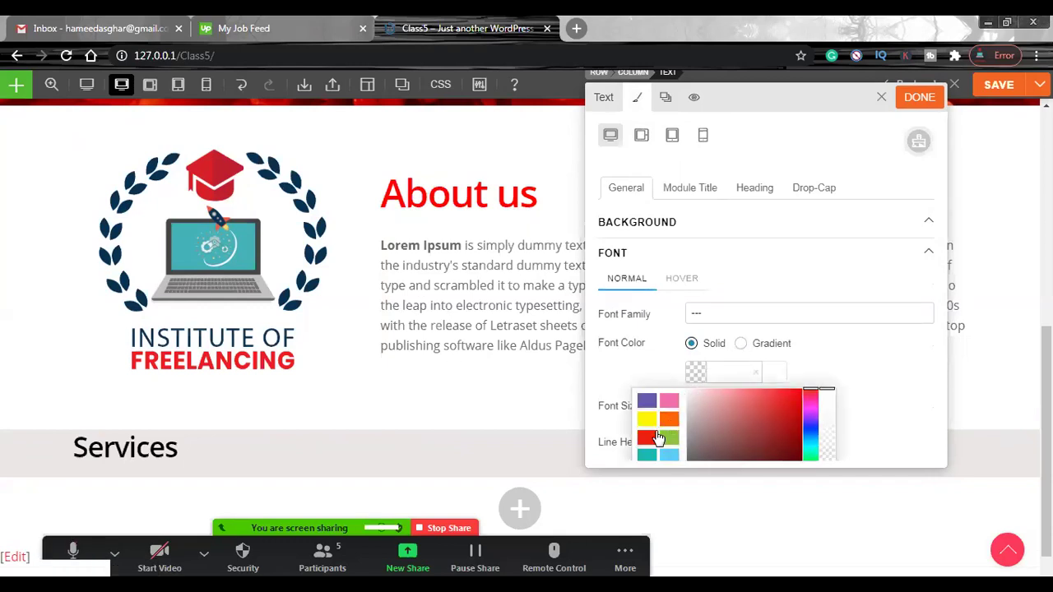
{"action": "left_click", "coordinate": [646, 440]}
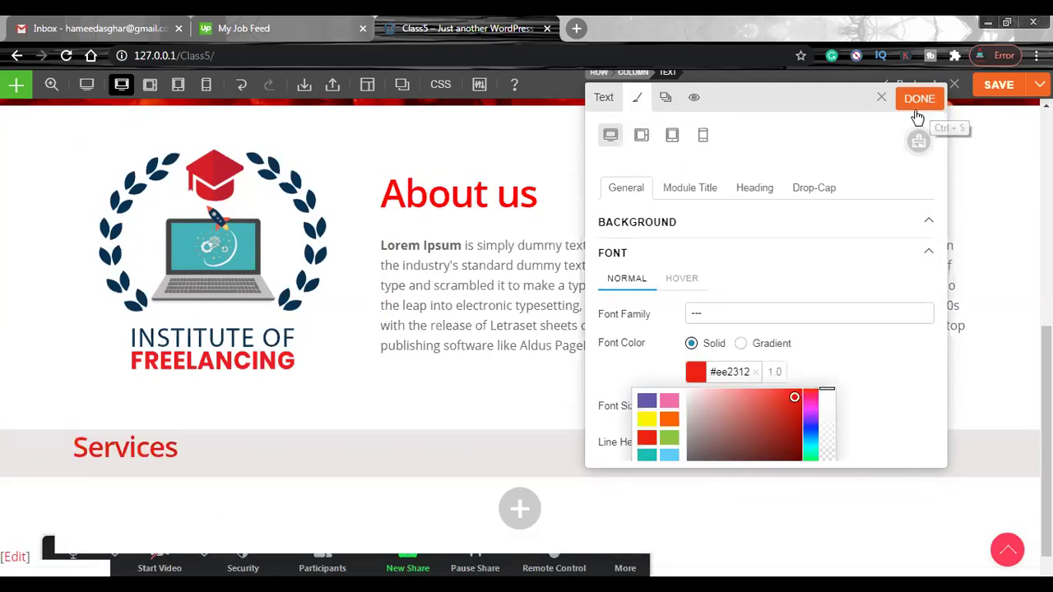
Set the Services text module's Heading 1 font size to 50 px after trying 75 px, and finish editing the module
{"action": "left_click", "coordinate": [748, 194]}
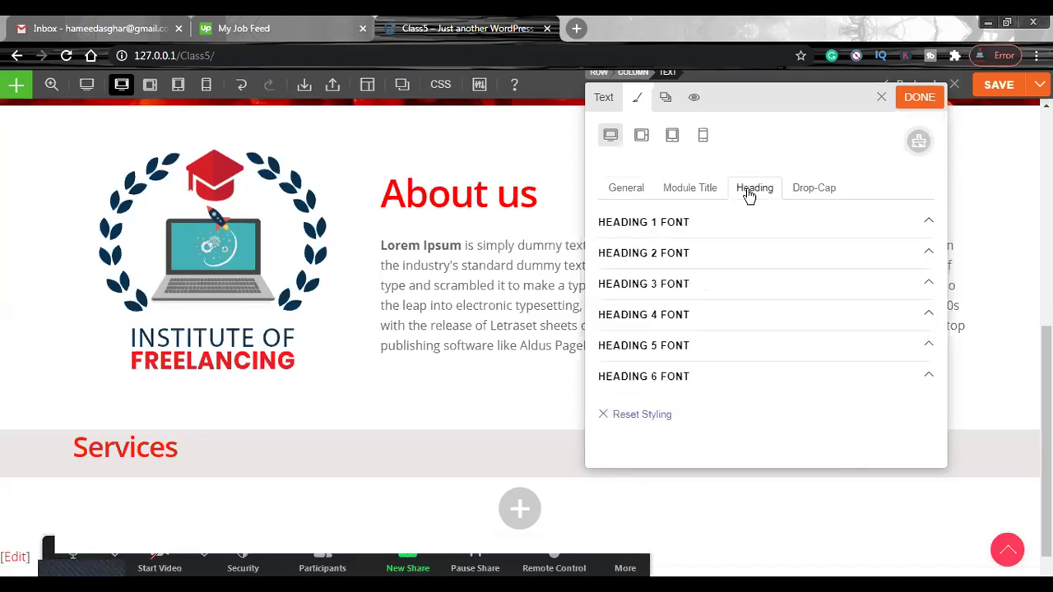
{"action": "left_click", "coordinate": [675, 227]}
{"action": "left_click", "coordinate": [699, 377]}
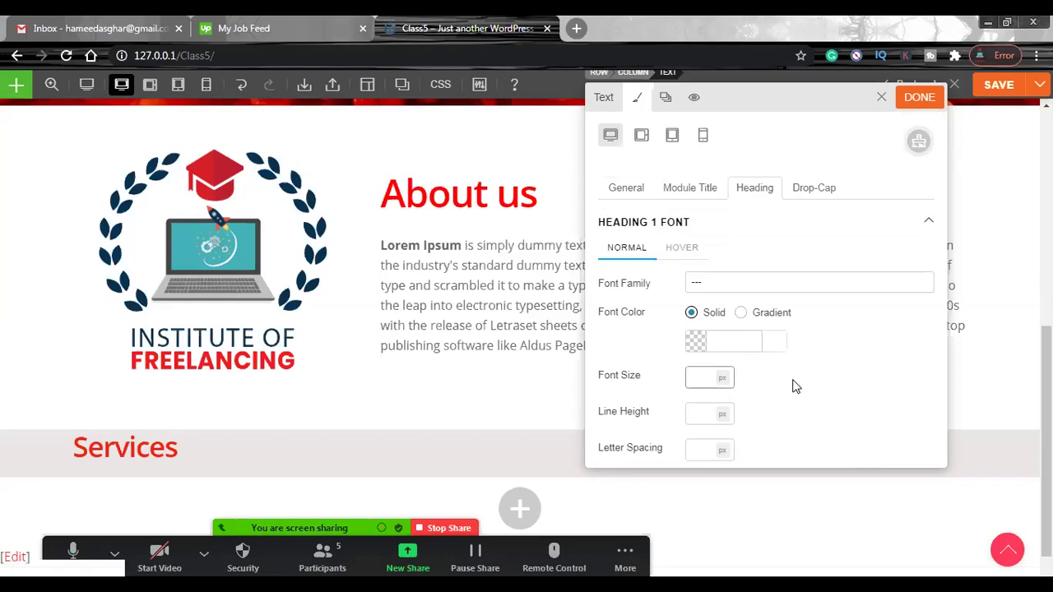
{"action": "type", "text": "75"}
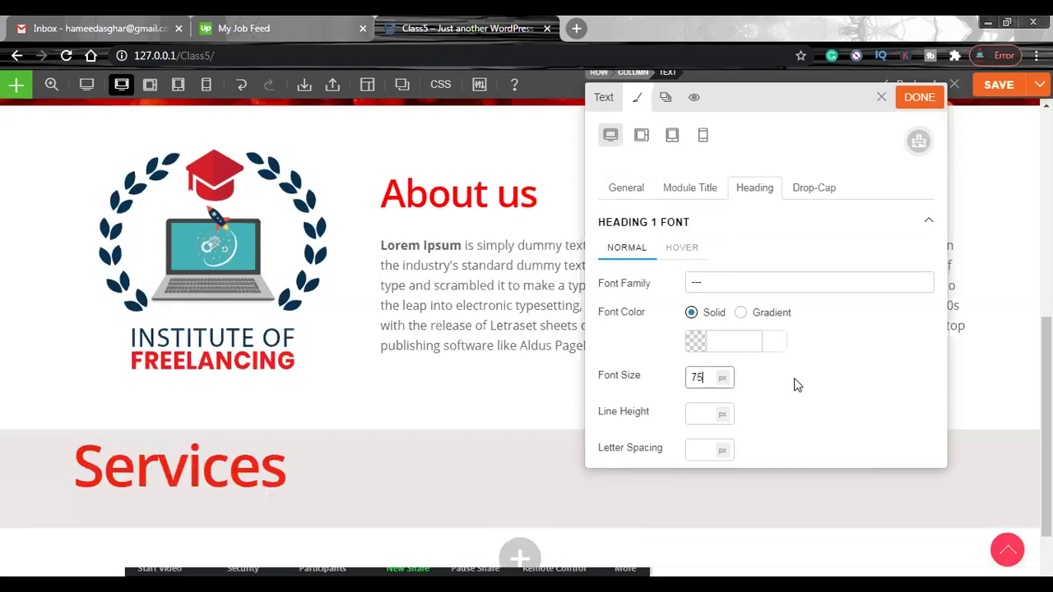
{"action": "left_click_drag", "start_coordinate": [704, 379], "coordinate": [638, 386]}
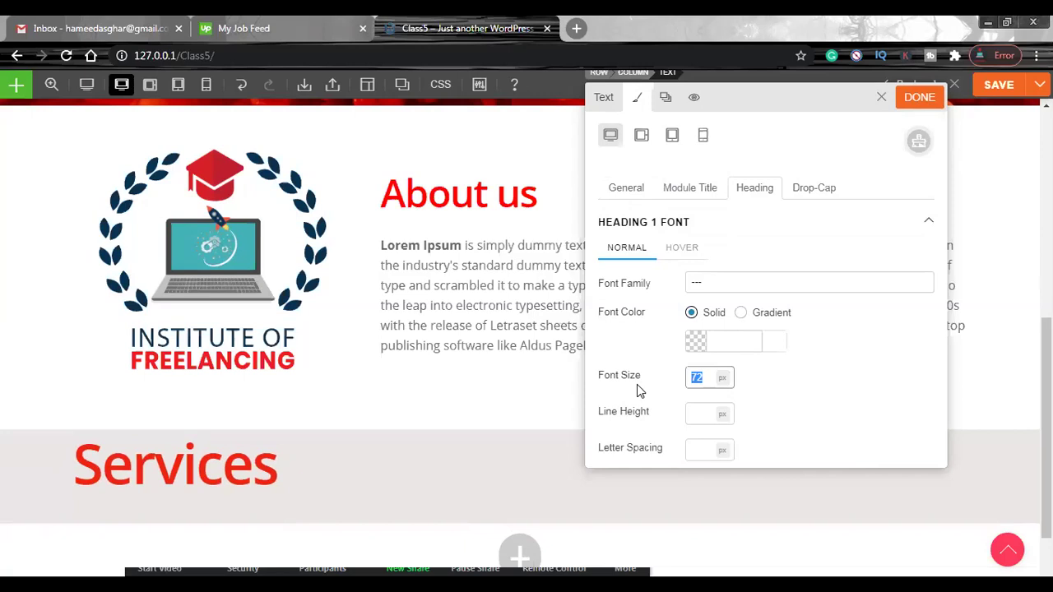
{"action": "type", "text": "50"}
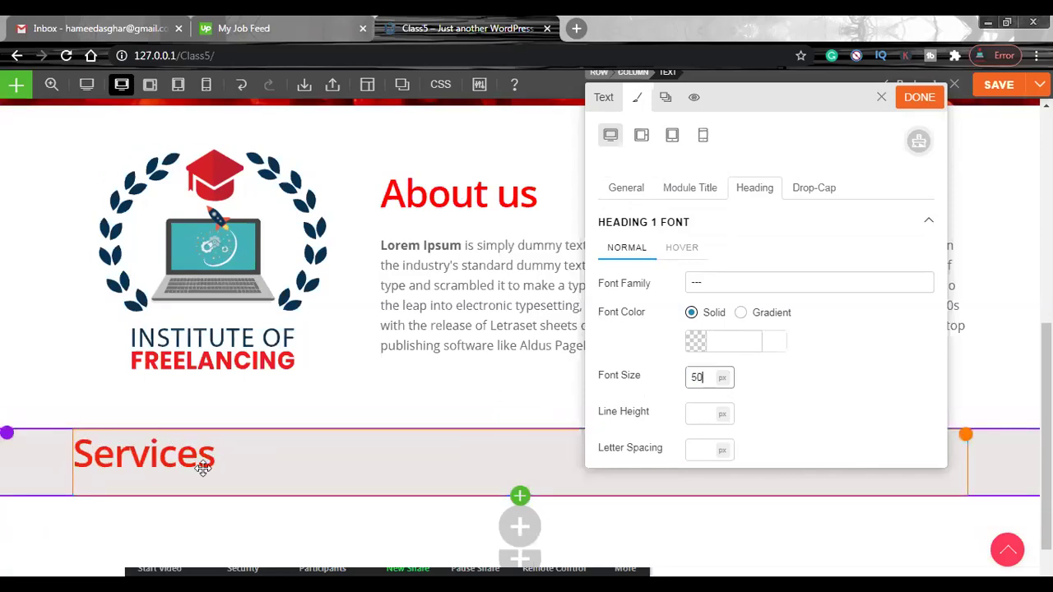
{"action": "left_click", "coordinate": [919, 97]}
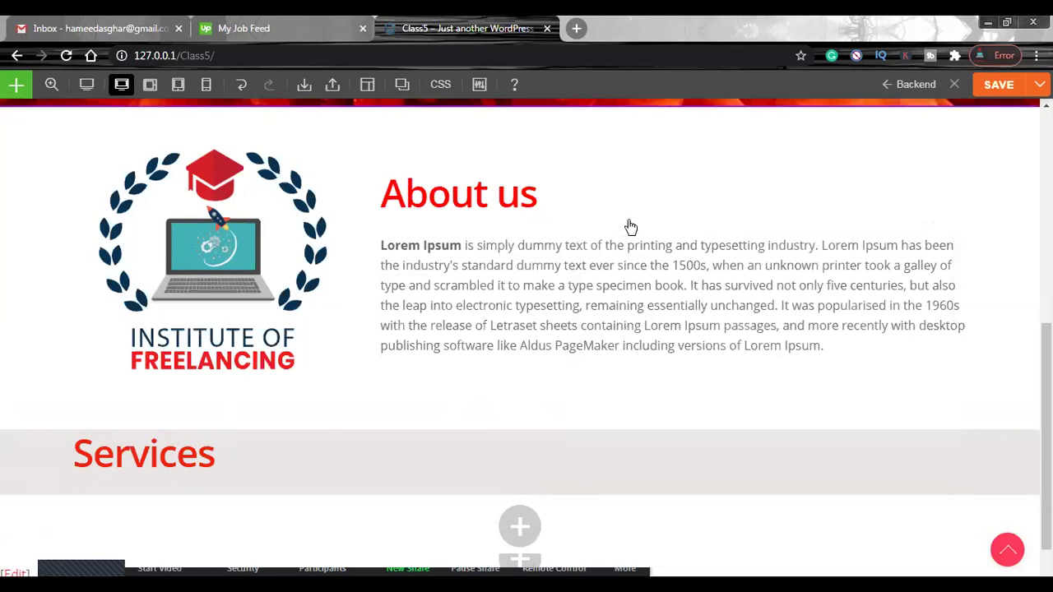
Clear both the Heading 1 font color and the general font color of the Services text module
{"action": "double_click", "coordinate": [710, 371]}
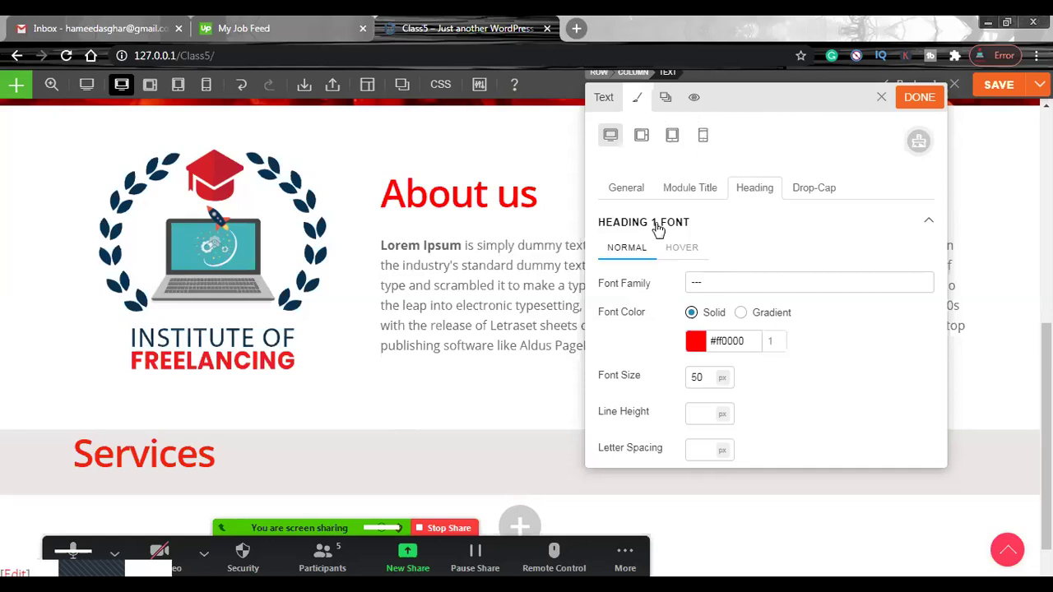
{"action": "triple_click", "coordinate": [712, 344]}
{"action": "key", "text": "BackSpace"}
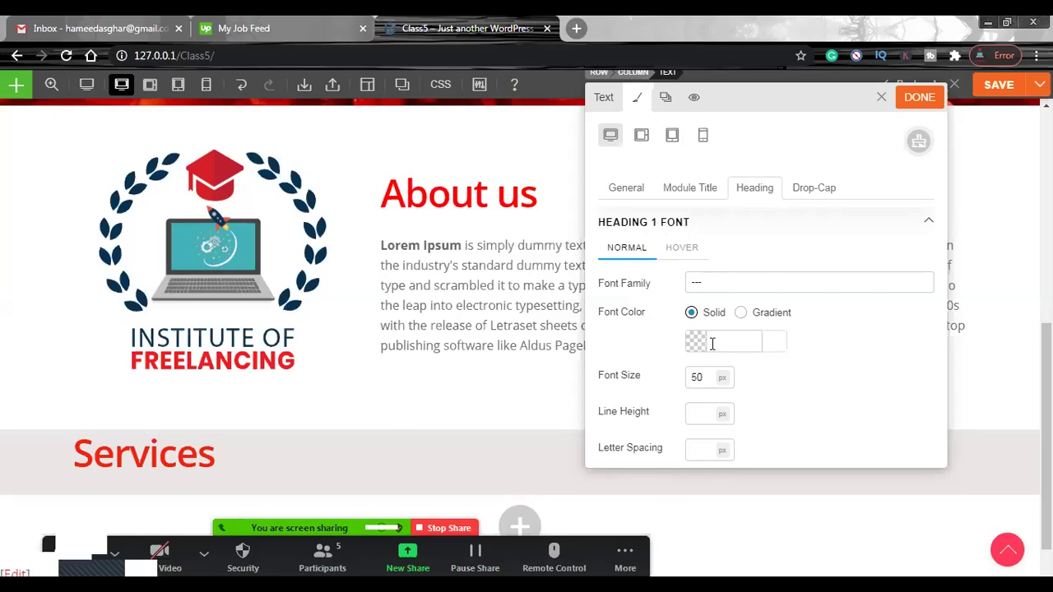
{"action": "left_click", "coordinate": [650, 194]}
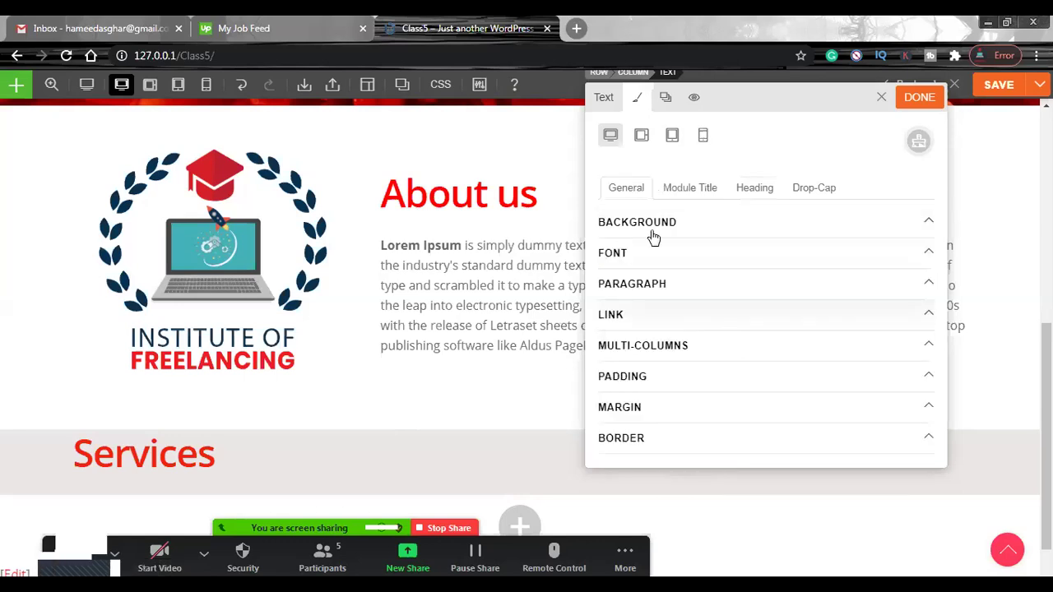
{"action": "left_click", "coordinate": [651, 227]}
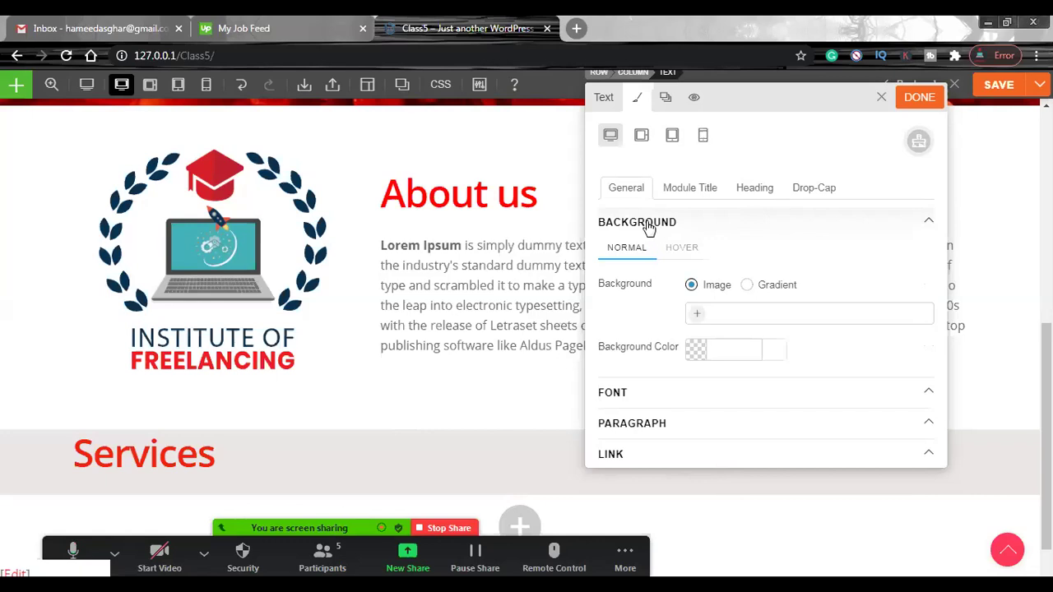
{"action": "left_click", "coordinate": [639, 399]}
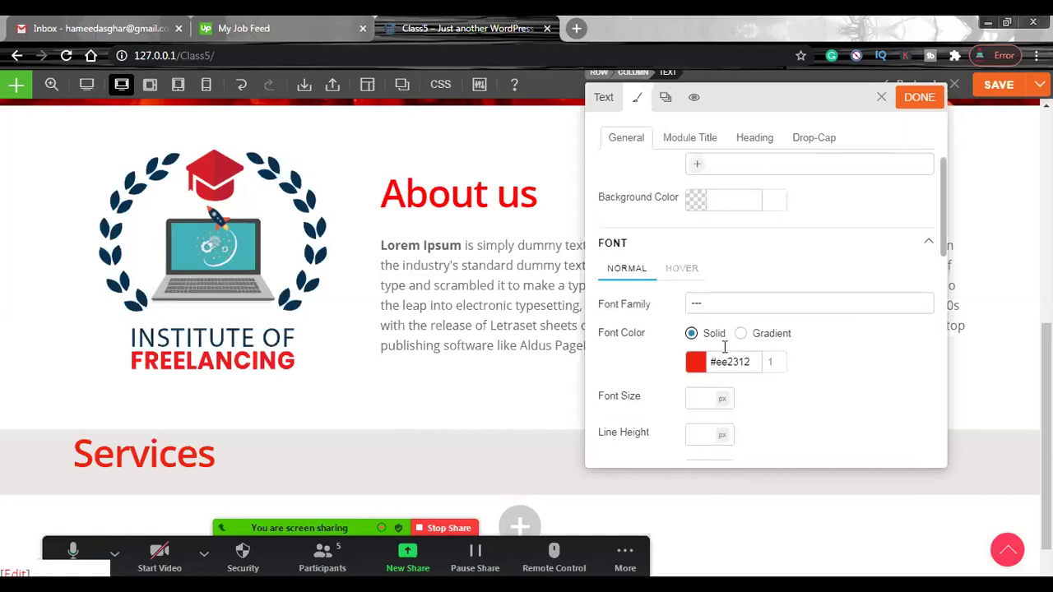
{"action": "left_click", "coordinate": [687, 356]}
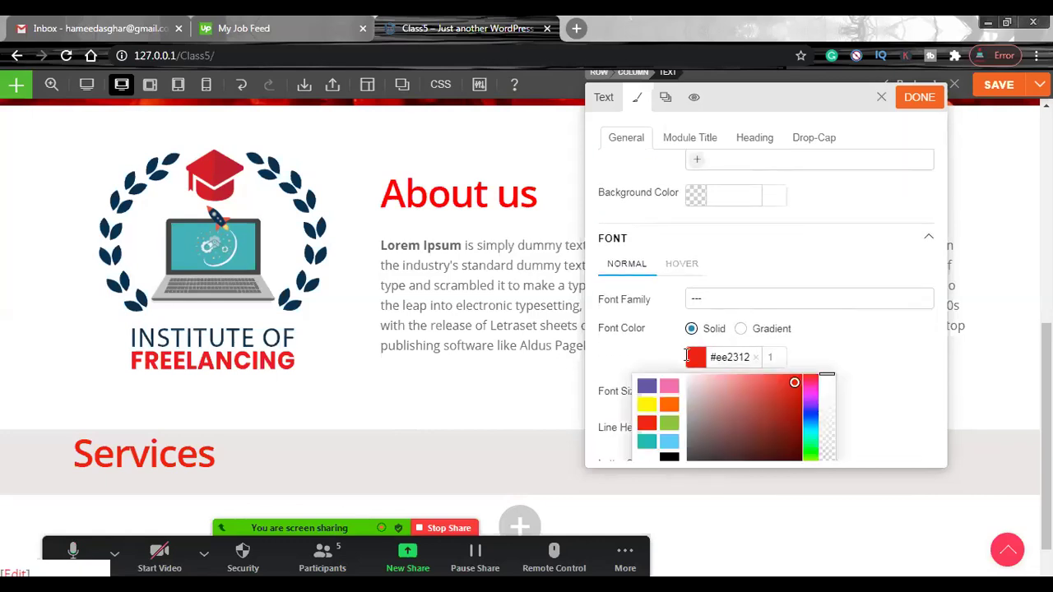
{"action": "left_click", "coordinate": [754, 356]}
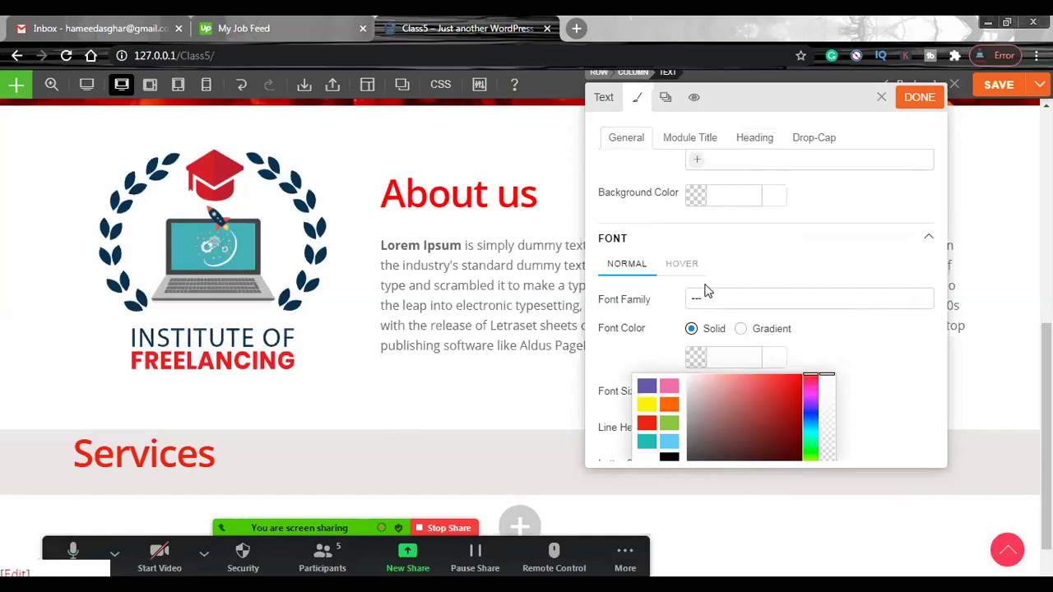
Set the Services text module's Heading 1 font color to #ee2312 and finish editing the module
{"action": "left_click", "coordinate": [755, 139]}
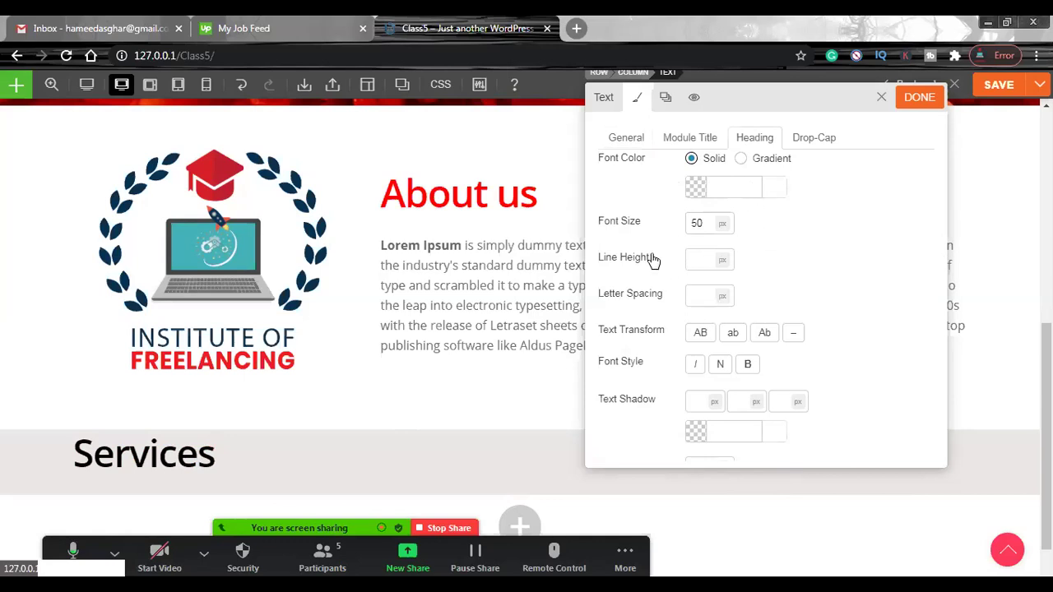
{"action": "left_click", "coordinate": [743, 188]}
{"action": "type", "text": "#ee2312"}
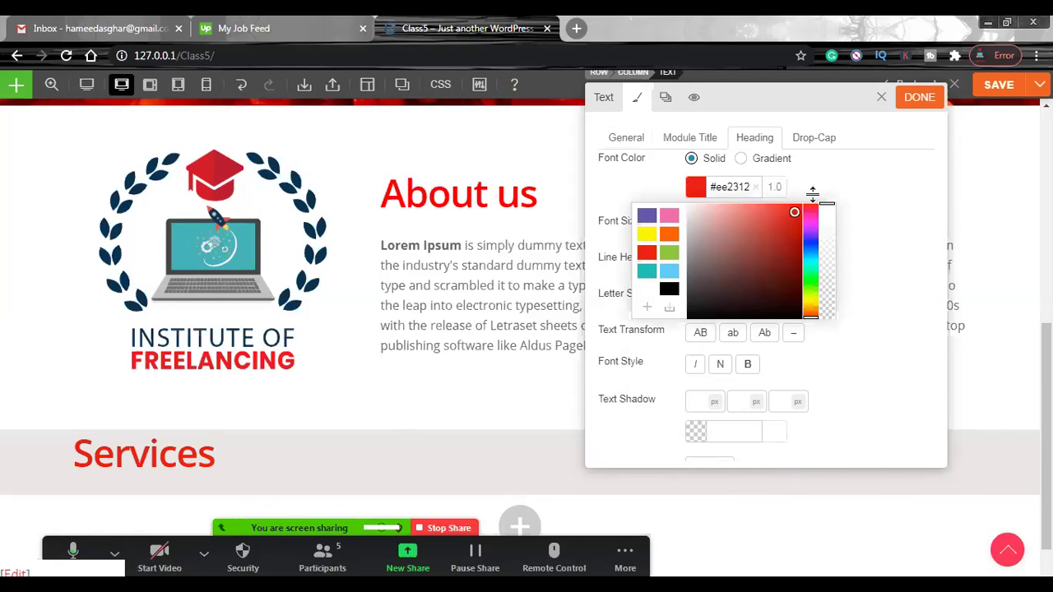
{"action": "left_click", "coordinate": [846, 171]}
{"action": "left_click", "coordinate": [709, 223]}
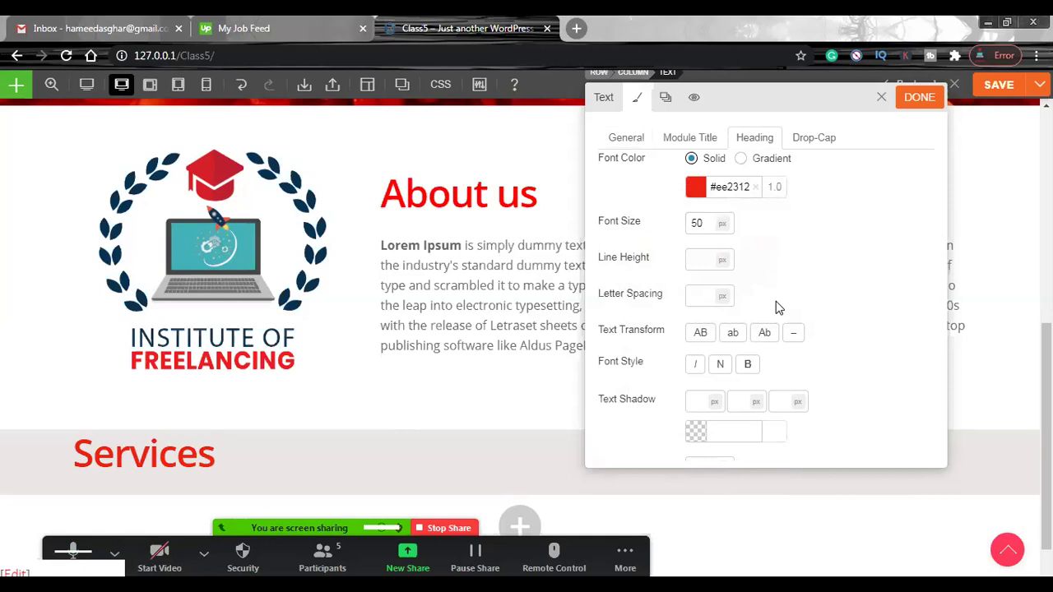
{"action": "scroll", "coordinate": [778, 307], "scroll_direction": "down", "scroll_amount": 3}
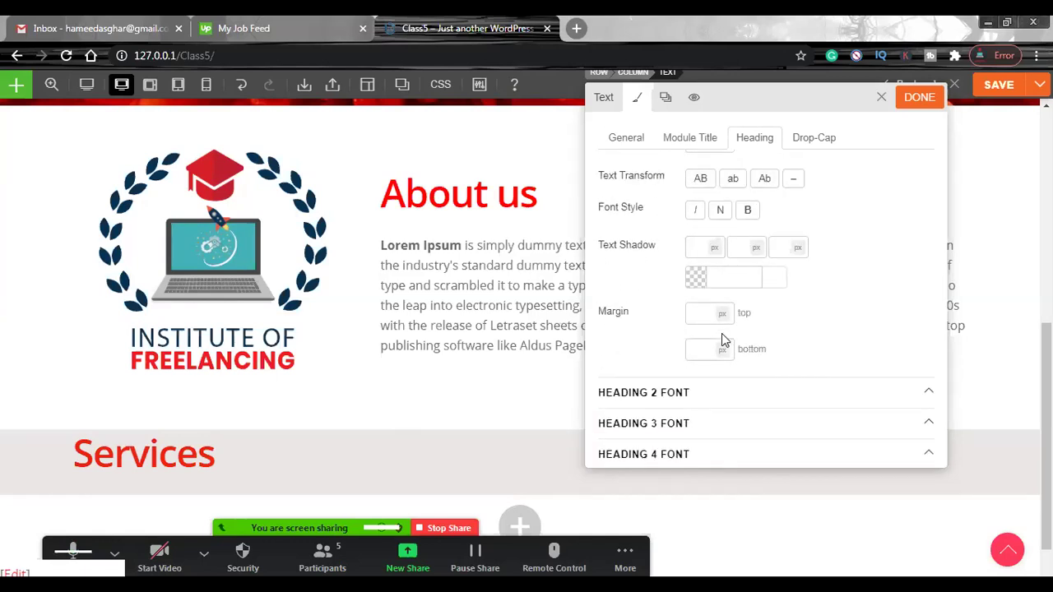
{"action": "scroll", "coordinate": [740, 339], "scroll_direction": "down", "scroll_amount": 2}
{"action": "left_click", "coordinate": [911, 99]}
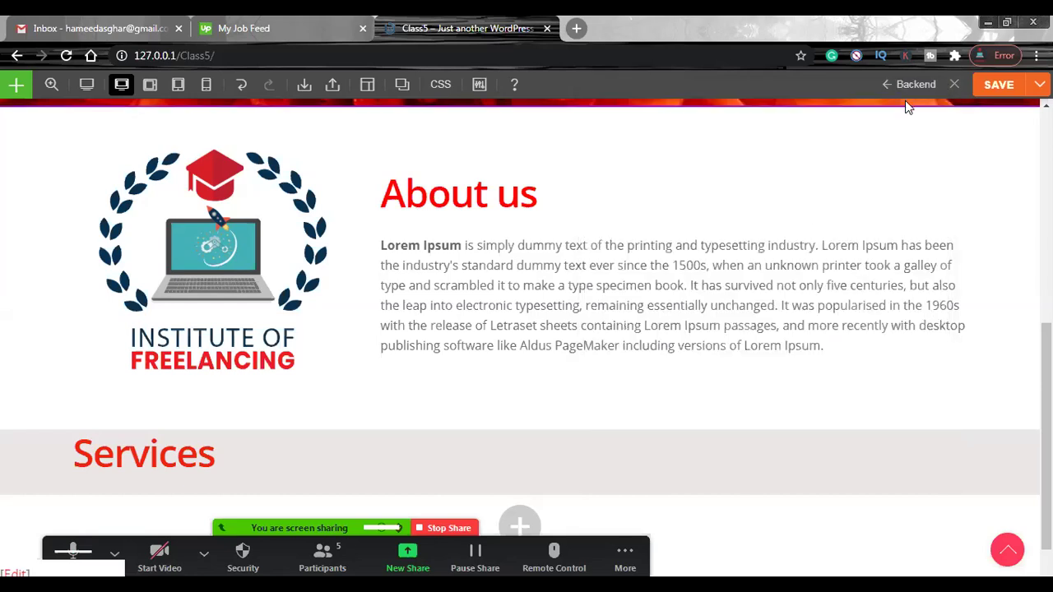
Add a Feature module to the grey row below the "Services" heading
{"action": "scroll", "coordinate": [310, 448], "scroll_direction": "down", "scroll_amount": 2}
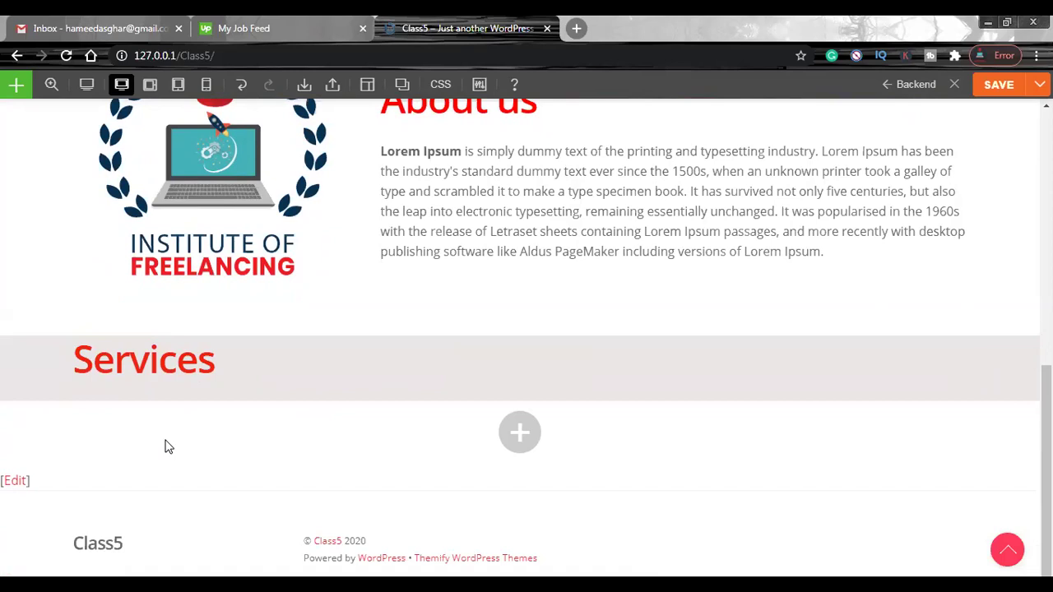
{"action": "scroll", "coordinate": [162, 457], "scroll_direction": "up", "scroll_amount": 1}
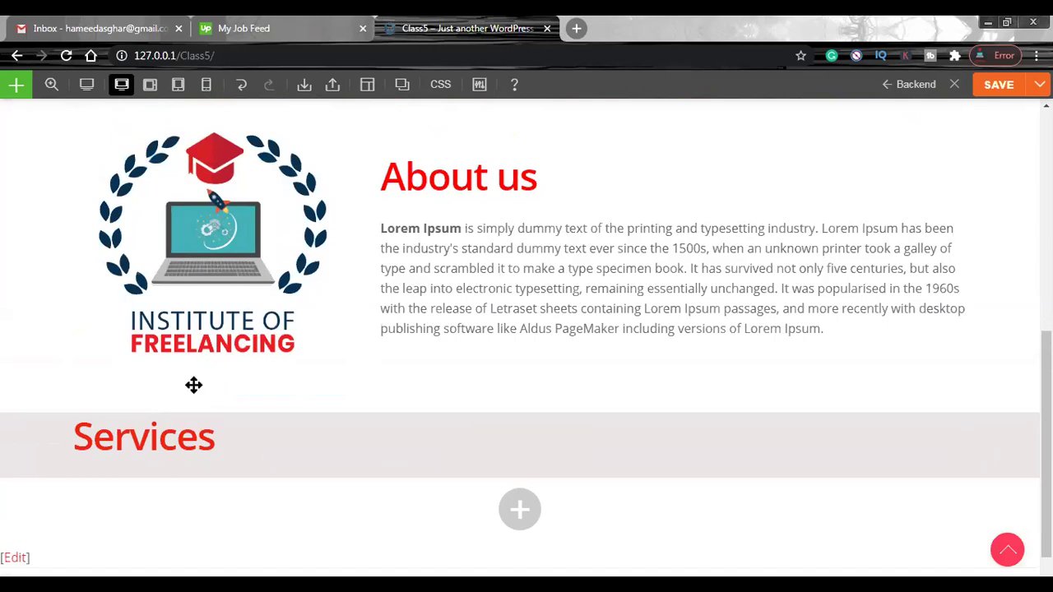
{"action": "scroll", "coordinate": [194, 385], "scroll_direction": "down", "scroll_amount": 1}
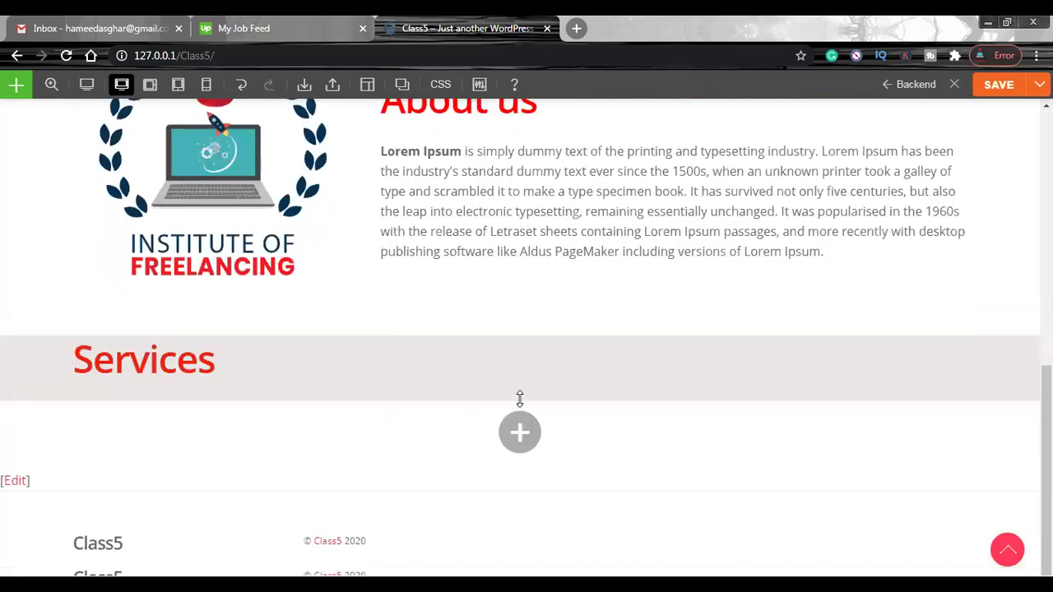
{"action": "left_click", "coordinate": [520, 400]}
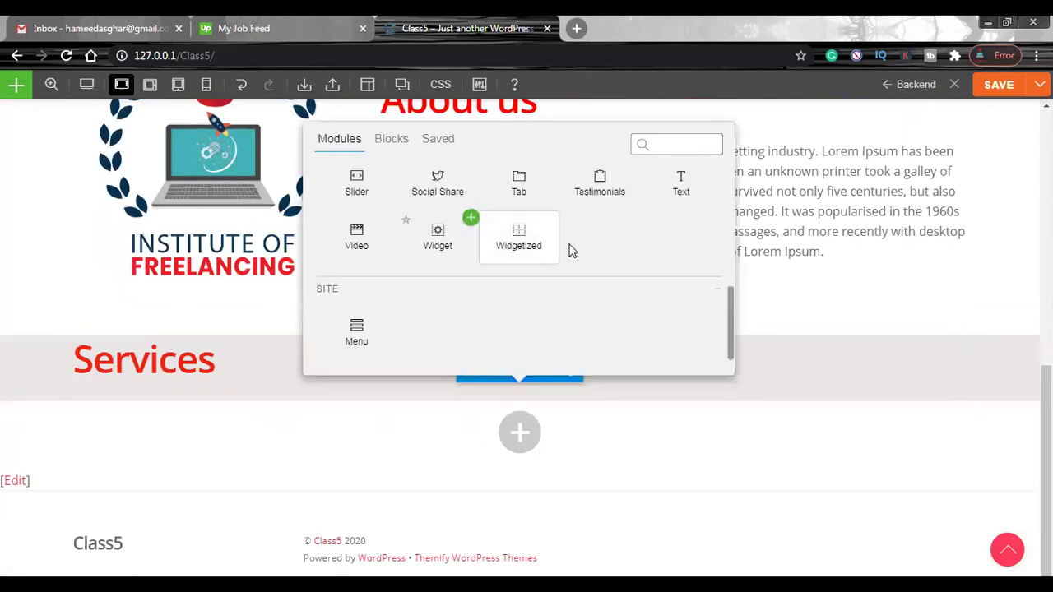
{"action": "scroll", "coordinate": [571, 251], "scroll_direction": "up", "scroll_amount": 3}
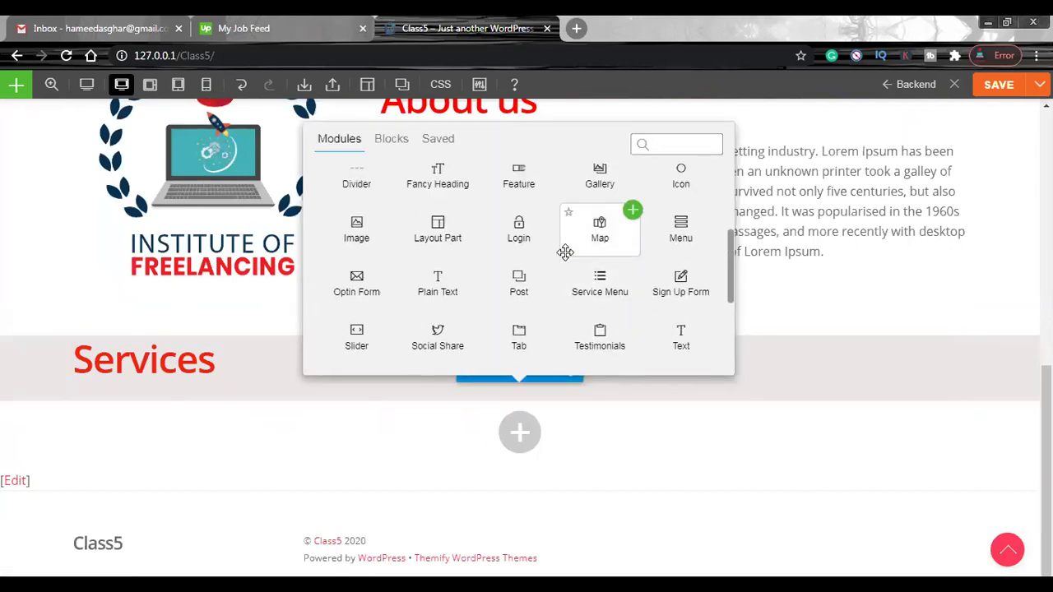
{"action": "scroll", "coordinate": [565, 252], "scroll_direction": "up", "scroll_amount": 2}
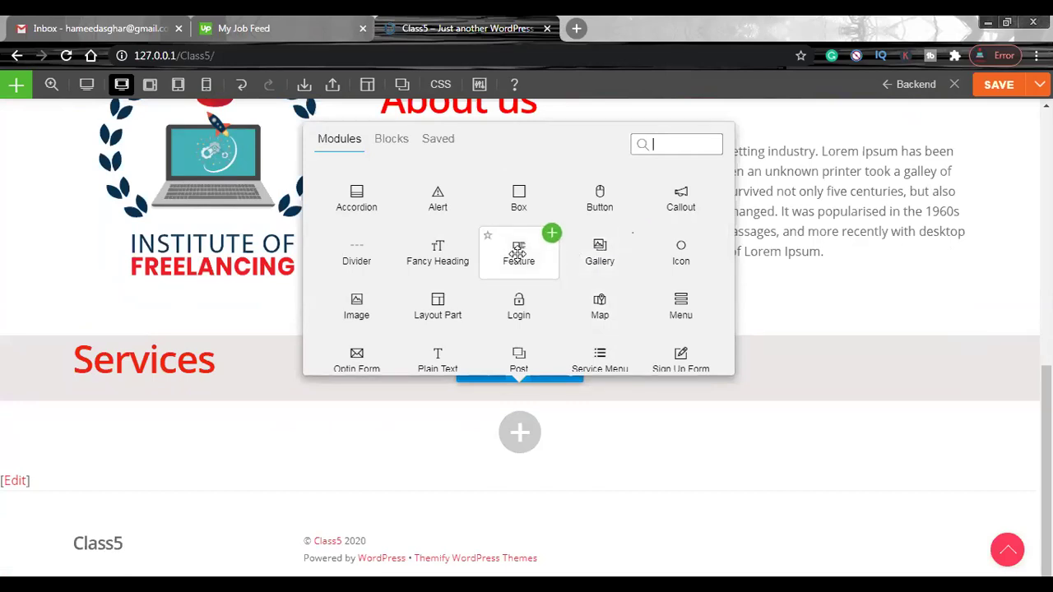
{"action": "left_click_drag", "start_coordinate": [518, 253], "coordinate": [256, 411]}
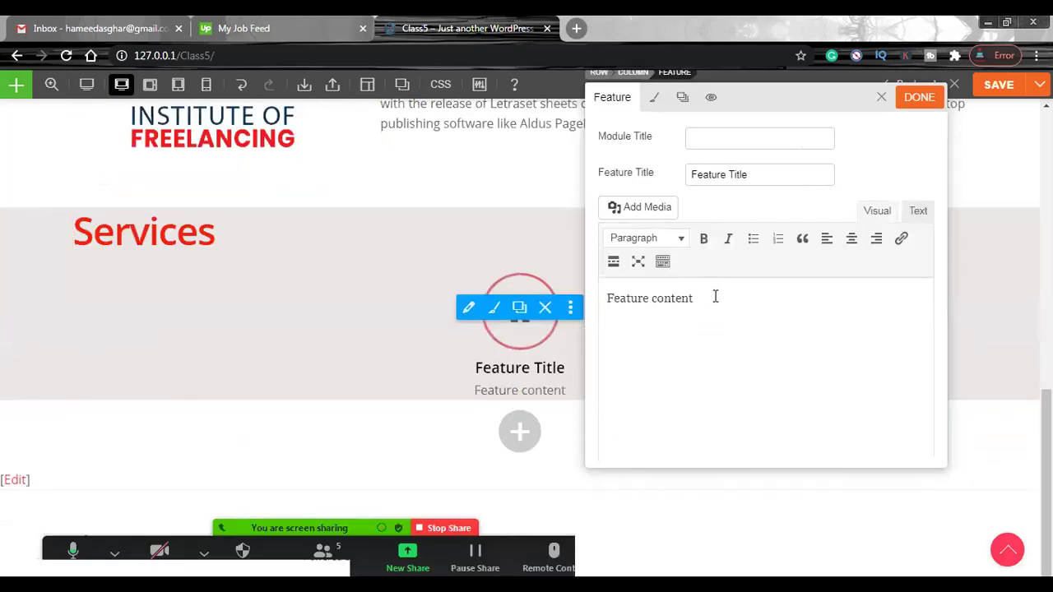
Try "Web Development" as the Feature module's content, empty the content, and set the feature title to "Web Development" instead
{"action": "left_click_drag", "start_coordinate": [710, 298], "coordinate": [593, 300]}
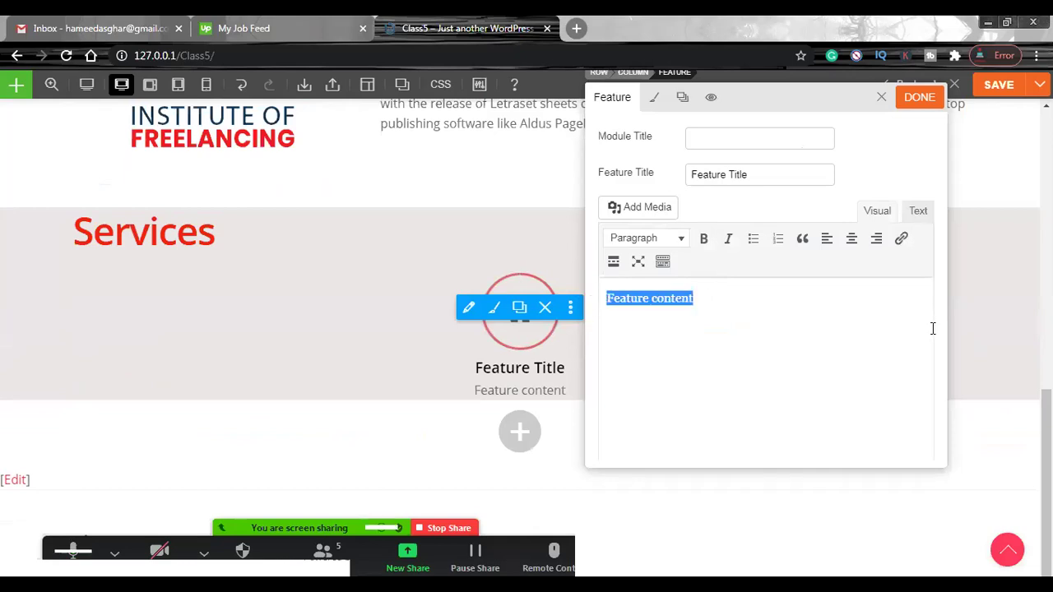
{"action": "type", "text": "Web Develo["}
{"action": "key", "text": "BackSpace"}
{"action": "type", "text": "pment"}
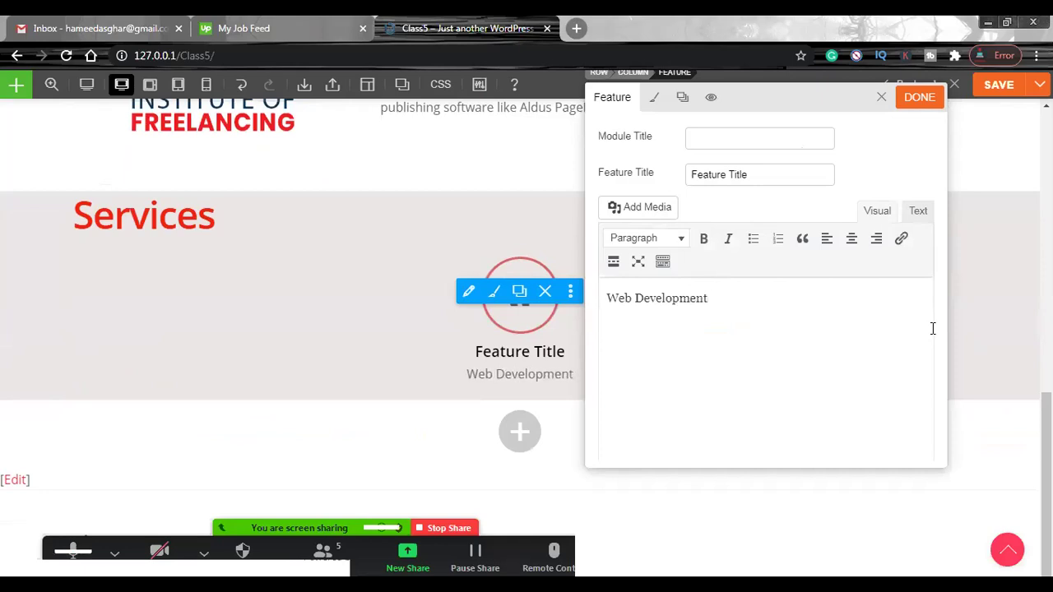
{"action": "key", "text": "ctrl+a"}
{"action": "key", "text": "BackSpace"}
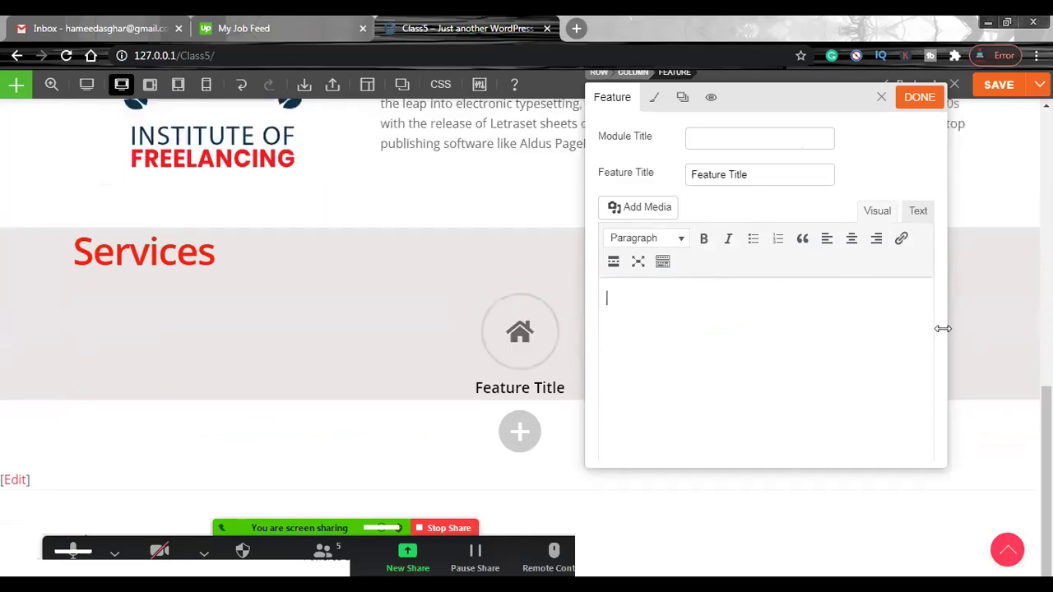
{"action": "left_click_drag", "start_coordinate": [760, 178], "coordinate": [662, 173]}
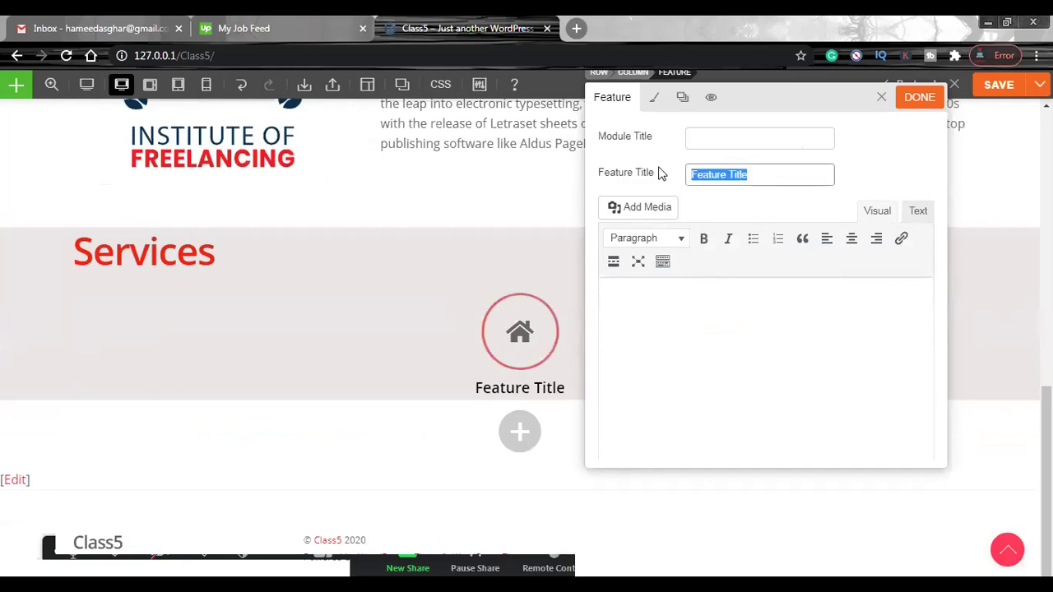
{"action": "type", "text": "Web Development"}
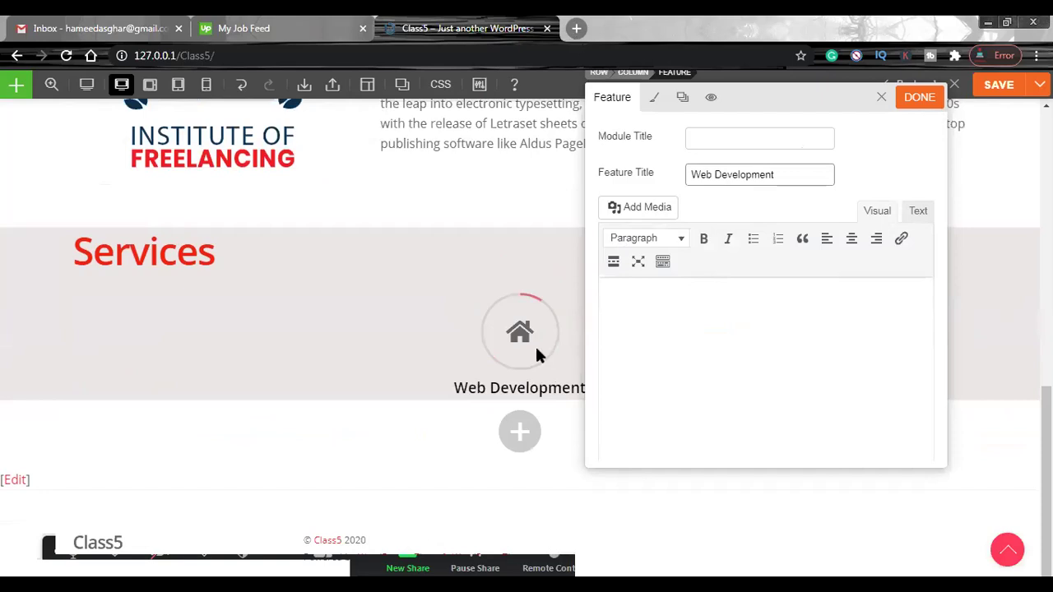
Open lipsum.com for dummy text and fill the feature content with "It is a long established fact…" through "as opposed to"
{"action": "key", "text": "ctrl+t"}
{"action": "type", "text": "lipsum.com"}
{"action": "key", "text": "Return"}
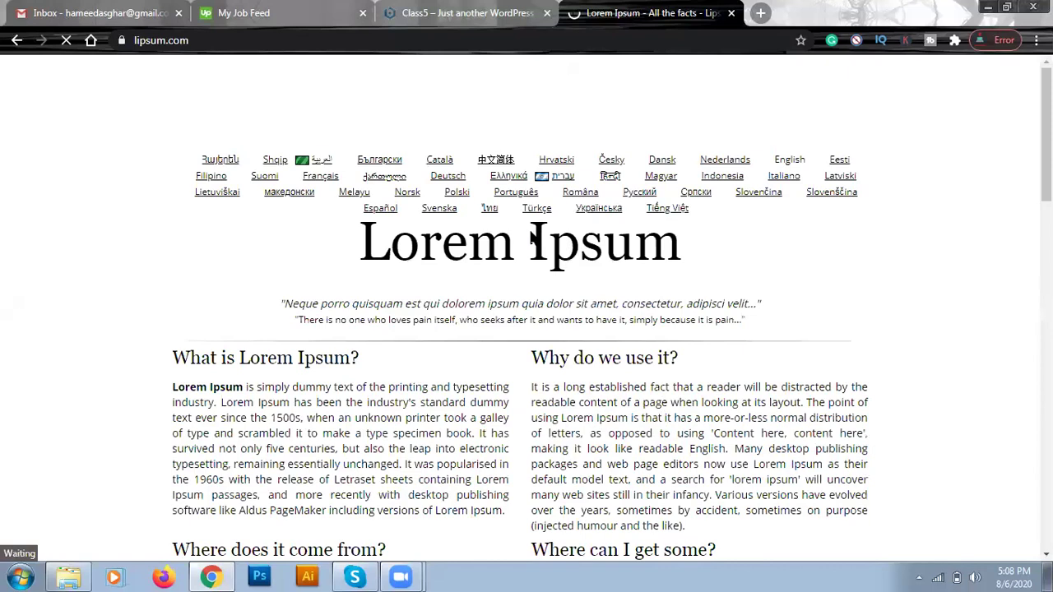
{"action": "scroll", "coordinate": [609, 275], "scroll_direction": "down", "scroll_amount": 2}
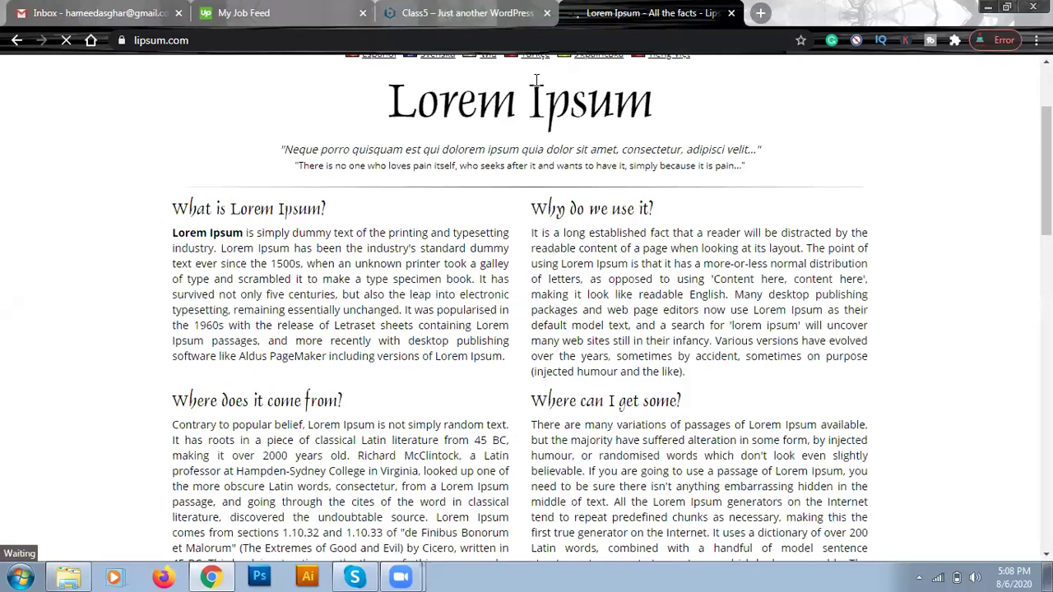
{"action": "left_click", "coordinate": [485, 13]}
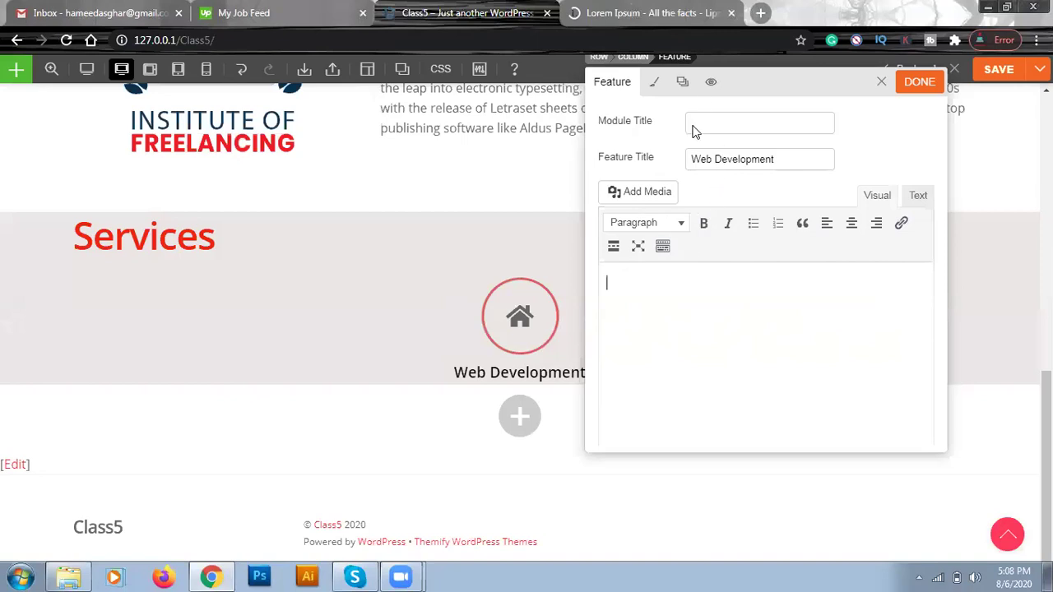
{"action": "type", "text": "It is a long established fact that a reader will be distracted by the readable content of a page when looking at its layout. The point of using Lorem Ipsum is that it has a more-or-less normal distribution of letters, as opposed to"}
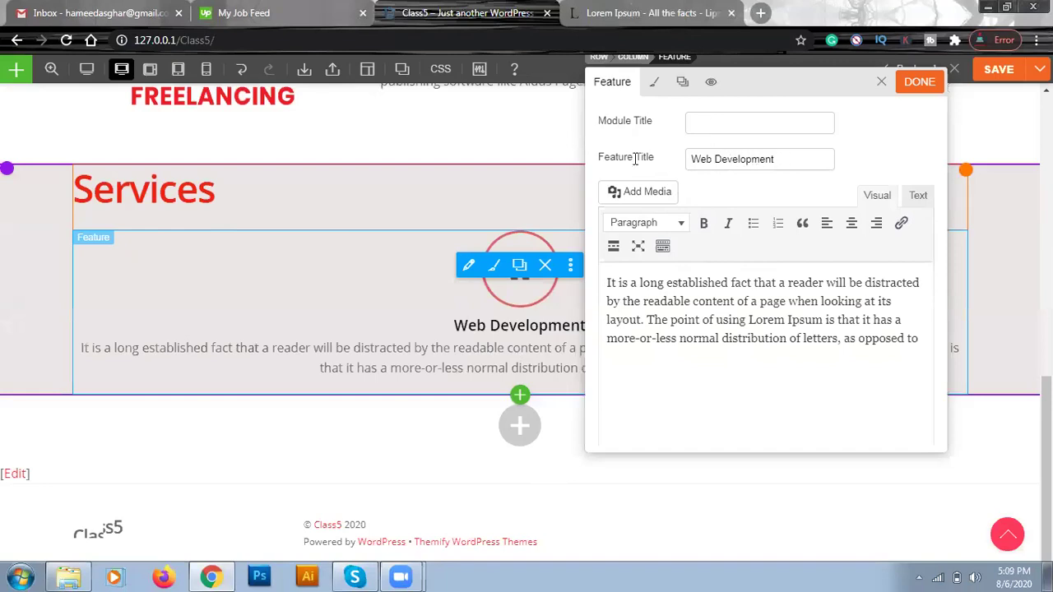
Set the Feature module's module title to "Web Development"
{"action": "left_click", "coordinate": [708, 123]}
{"action": "type", "text": "Web Development"}
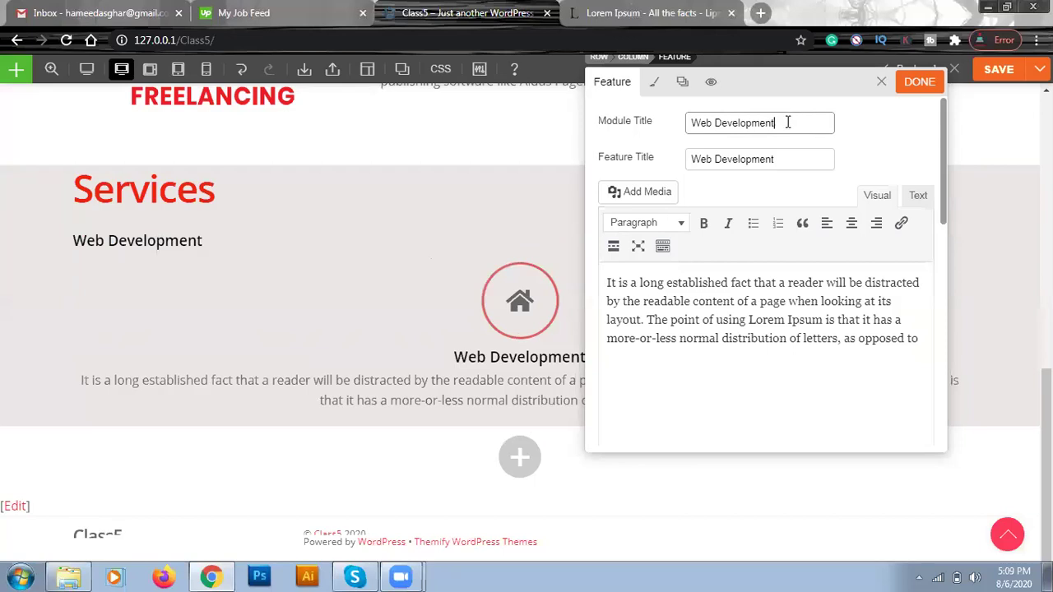
Clear the Feature module's module title
{"action": "key", "text": "ctrl+a"}
{"action": "key", "text": "BackSpace"}
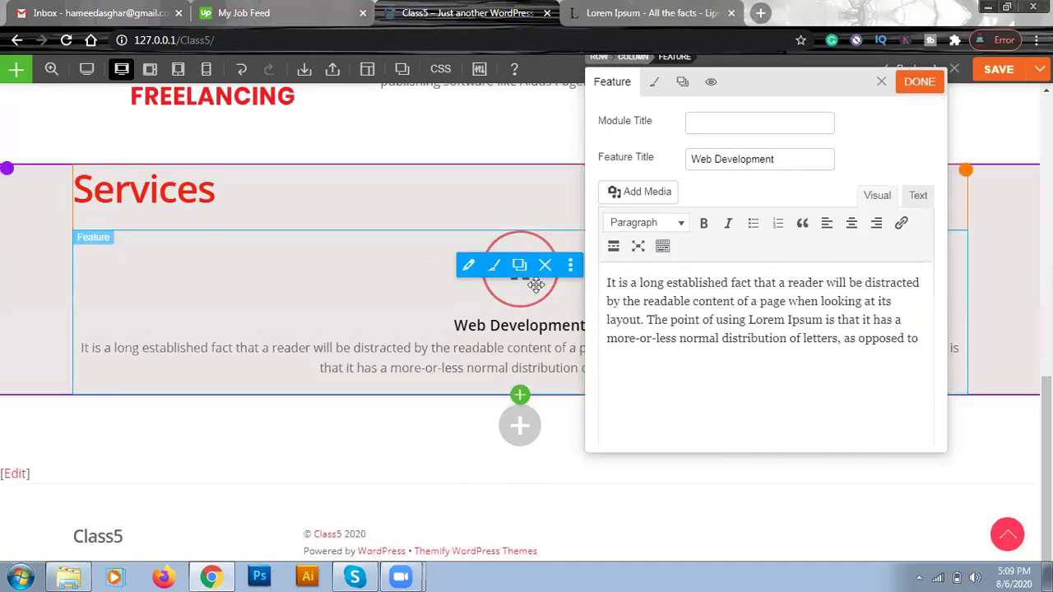
Try the feature layouts with the icon on the left and on the right, and return to Icon Top
{"action": "scroll", "coordinate": [755, 345], "scroll_direction": "down", "scroll_amount": 3}
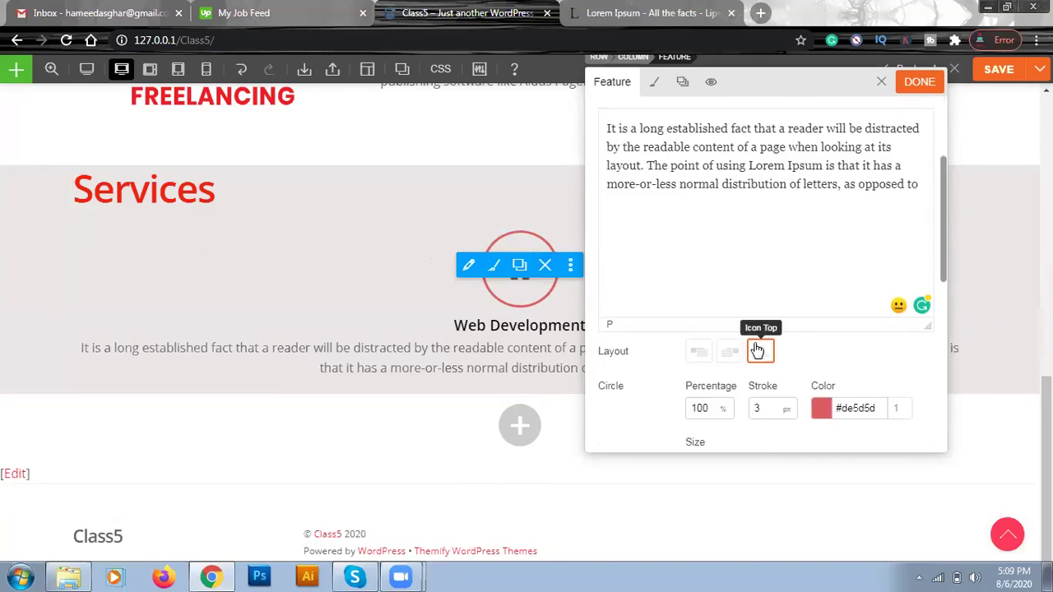
{"action": "scroll", "coordinate": [755, 348], "scroll_direction": "down", "scroll_amount": 1}
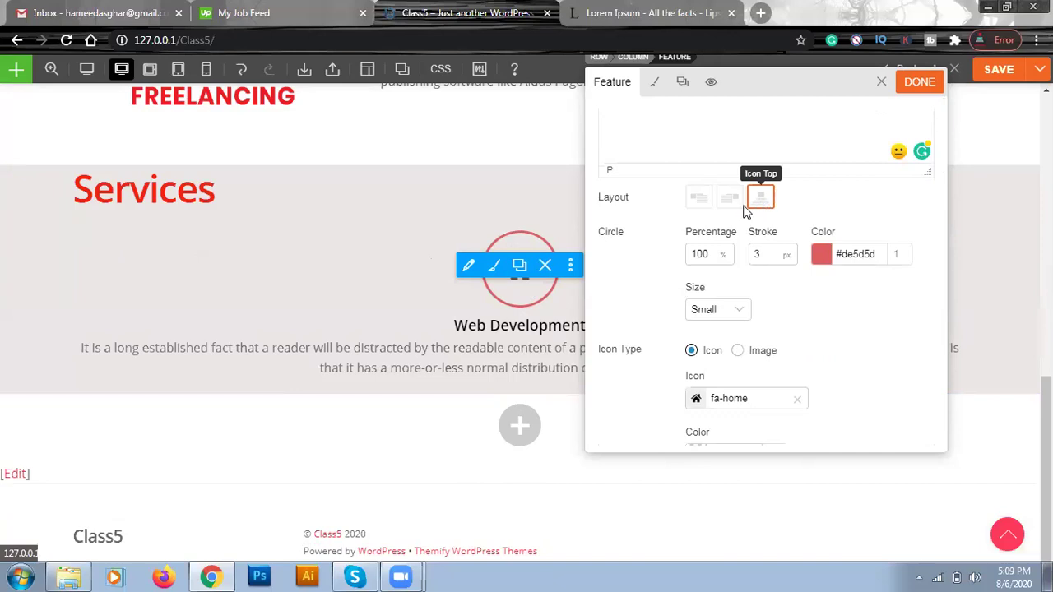
{"action": "left_click", "coordinate": [698, 199]}
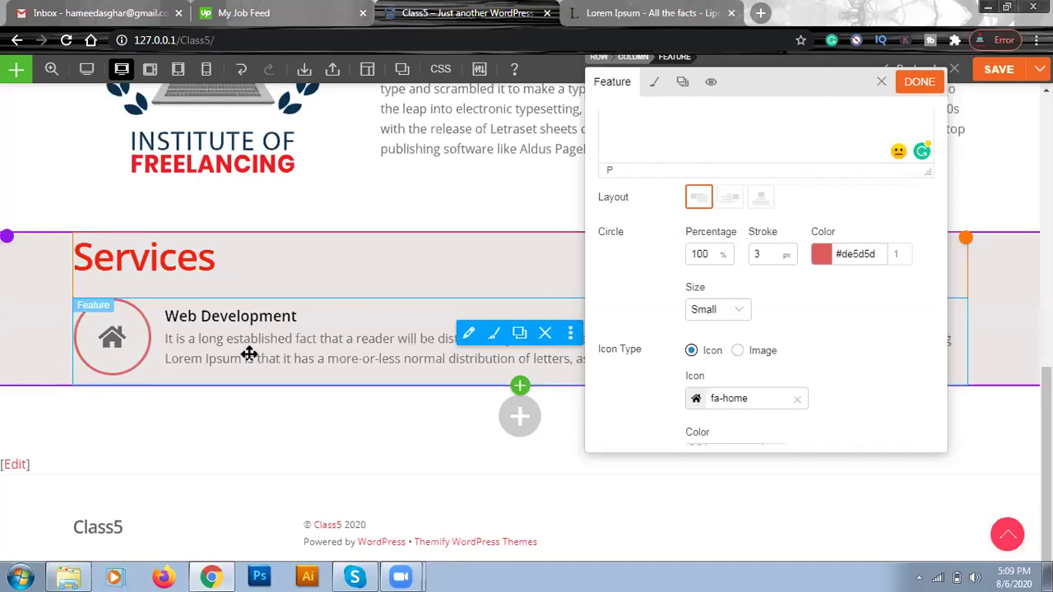
{"action": "left_click", "coordinate": [730, 201]}
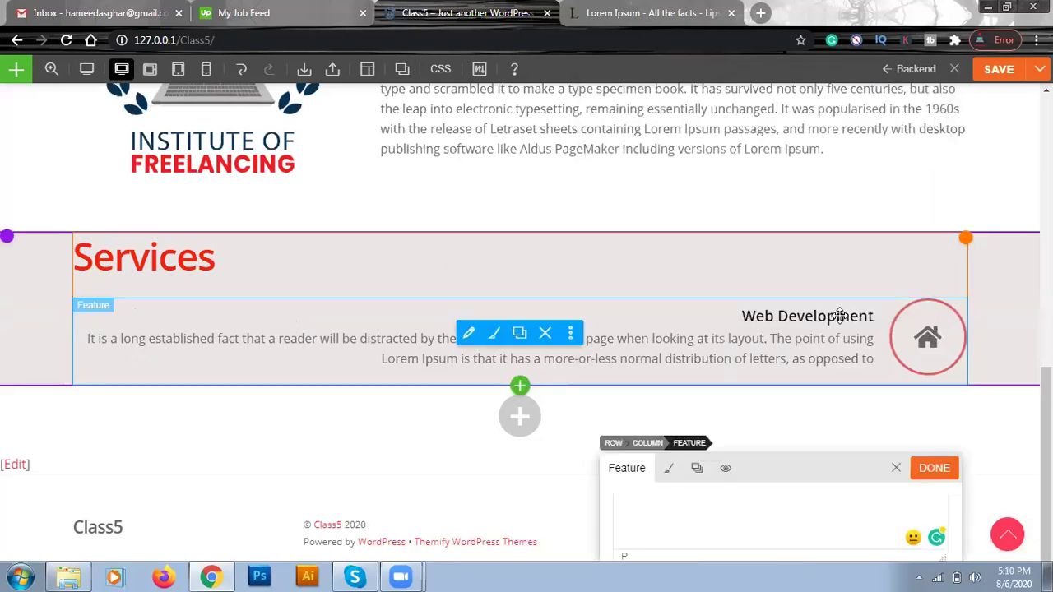
{"action": "left_click_drag", "start_coordinate": [819, 467], "coordinate": [793, 132]}
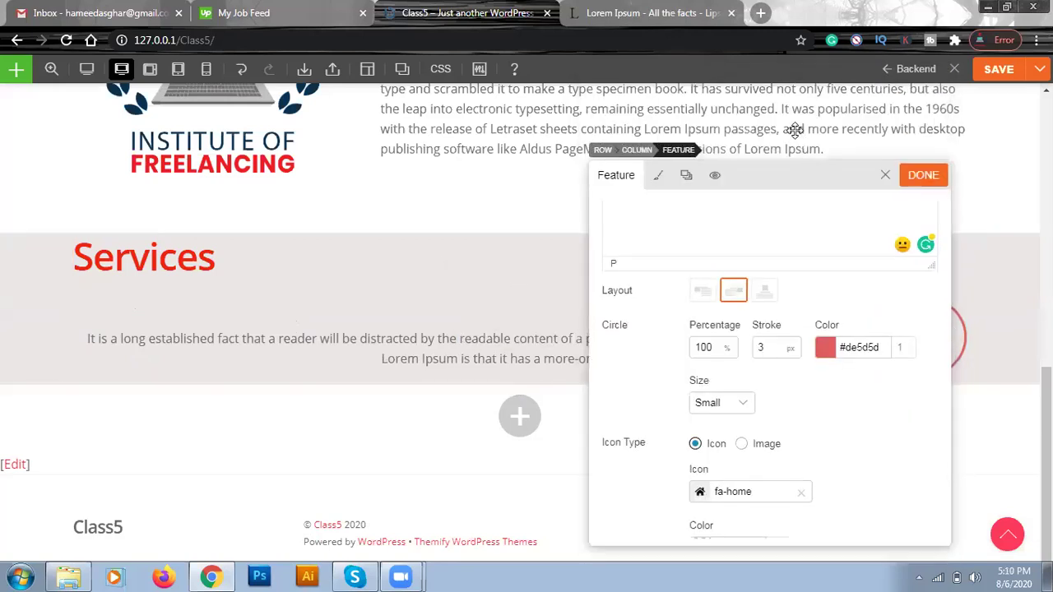
{"action": "left_click", "coordinate": [748, 255]}
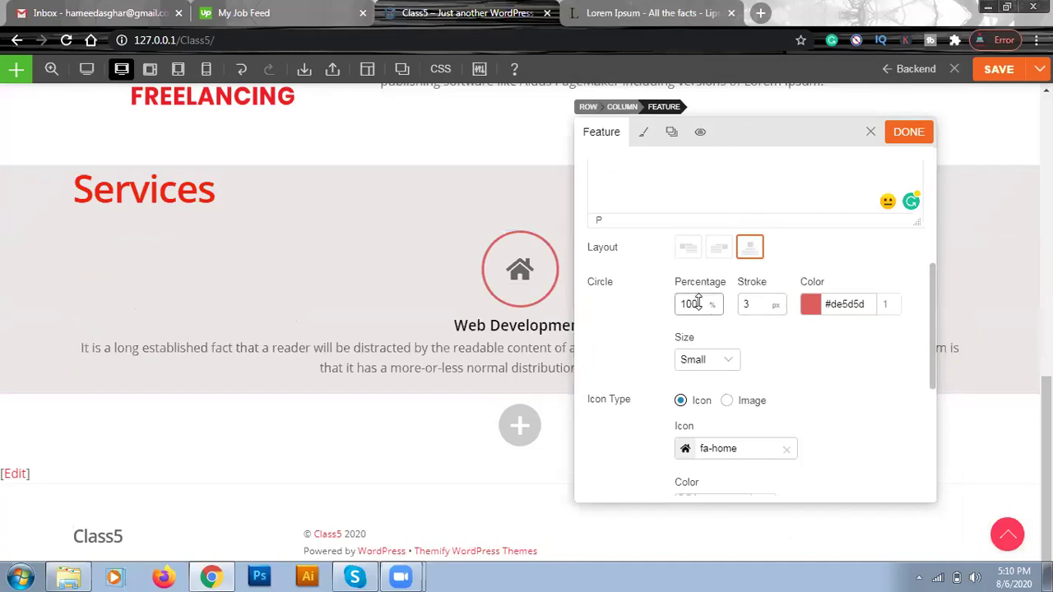
Try a circle percentage of 90 and a stroke of 5 px around the feature icon
{"action": "mouse_move", "coordinate": [551, 301]}
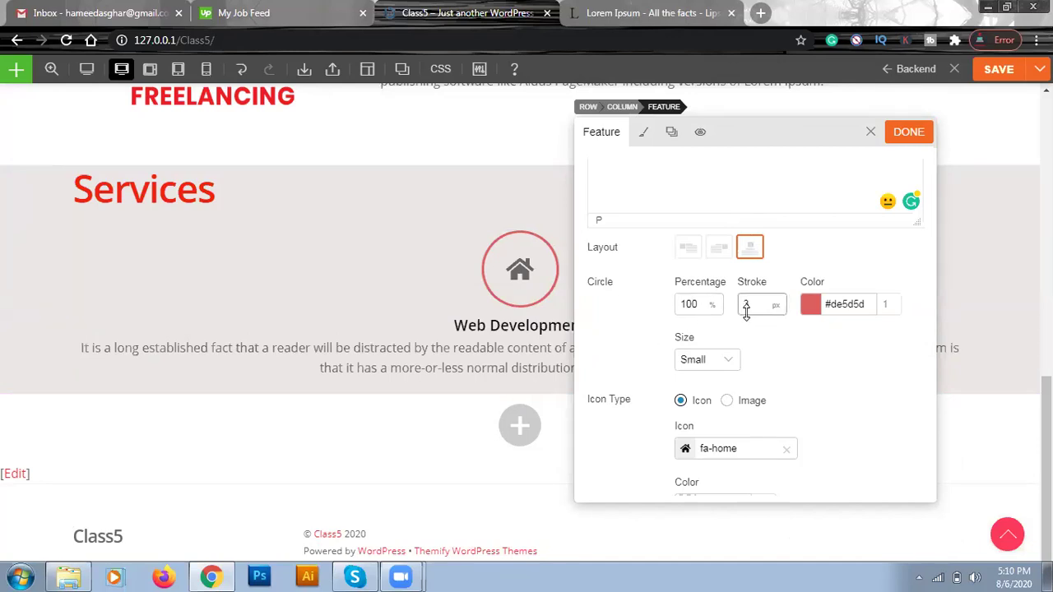
{"action": "left_click_drag", "start_coordinate": [702, 300], "coordinate": [662, 306]}
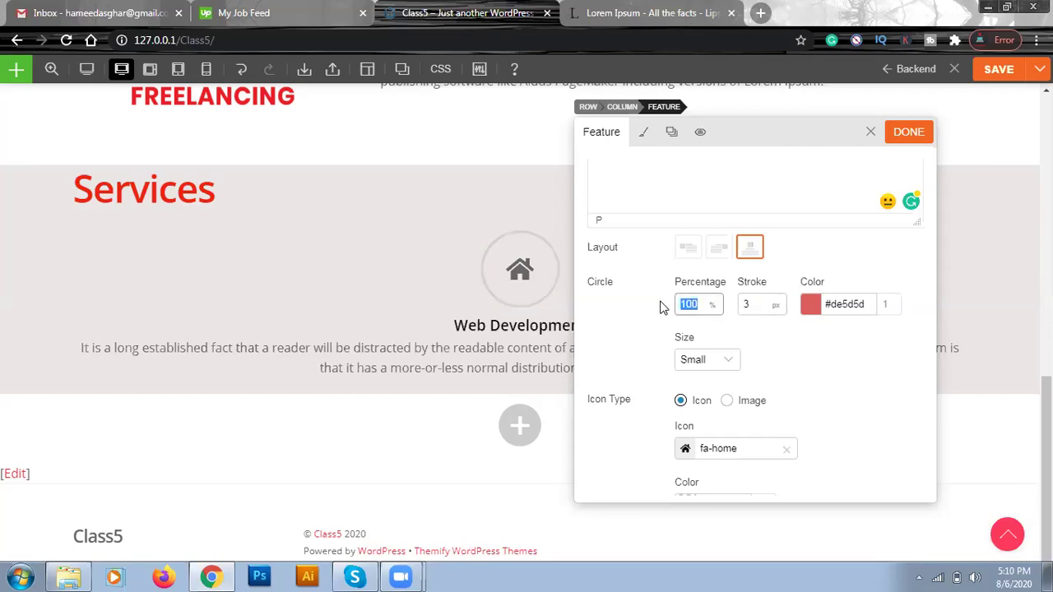
{"action": "type", "text": "90"}
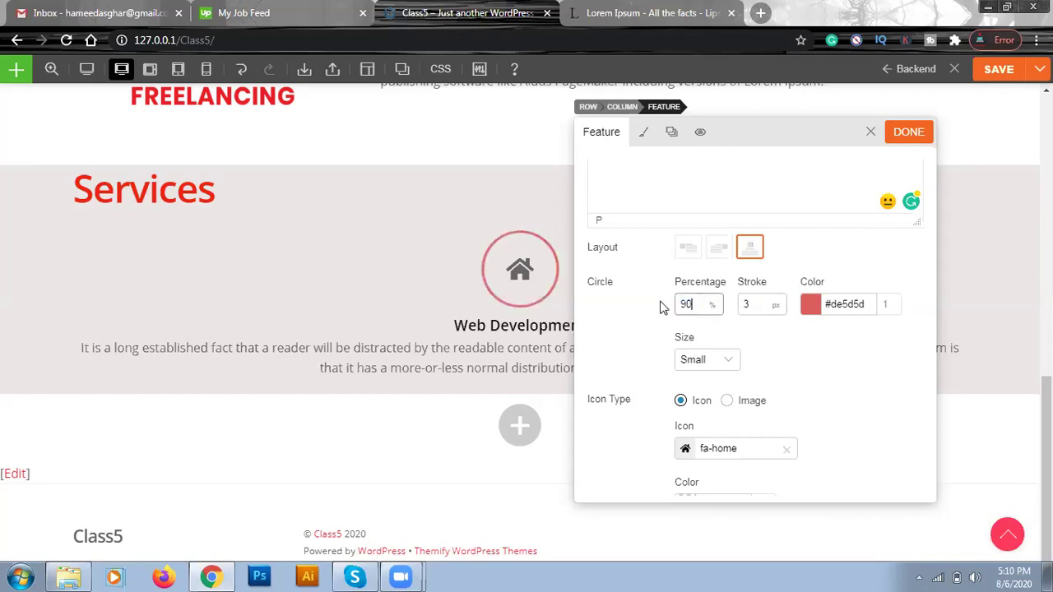
{"action": "left_click_drag", "start_coordinate": [755, 304], "coordinate": [738, 307]}
{"action": "type", "text": "1"}
{"action": "key", "text": "BackSpace"}
{"action": "type", "text": "5"}
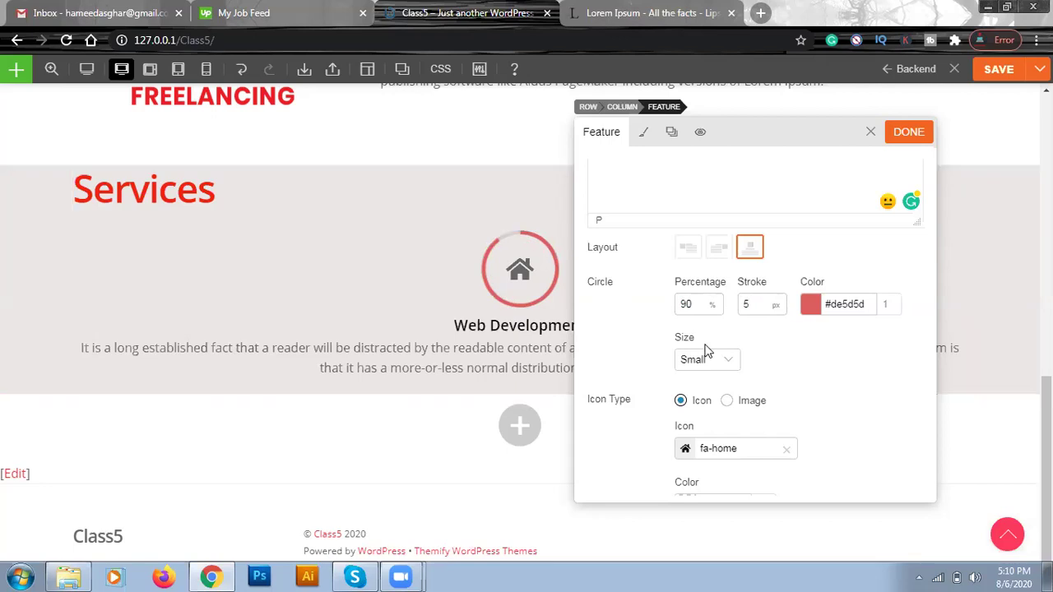
Remove the circle around the feature icon by clearing its percentage, stroke and color
{"action": "left_click", "coordinate": [693, 304]}
{"action": "key", "text": "BackSpace"}
{"action": "key", "text": "BackSpace"}
{"action": "key", "text": "Tab"}
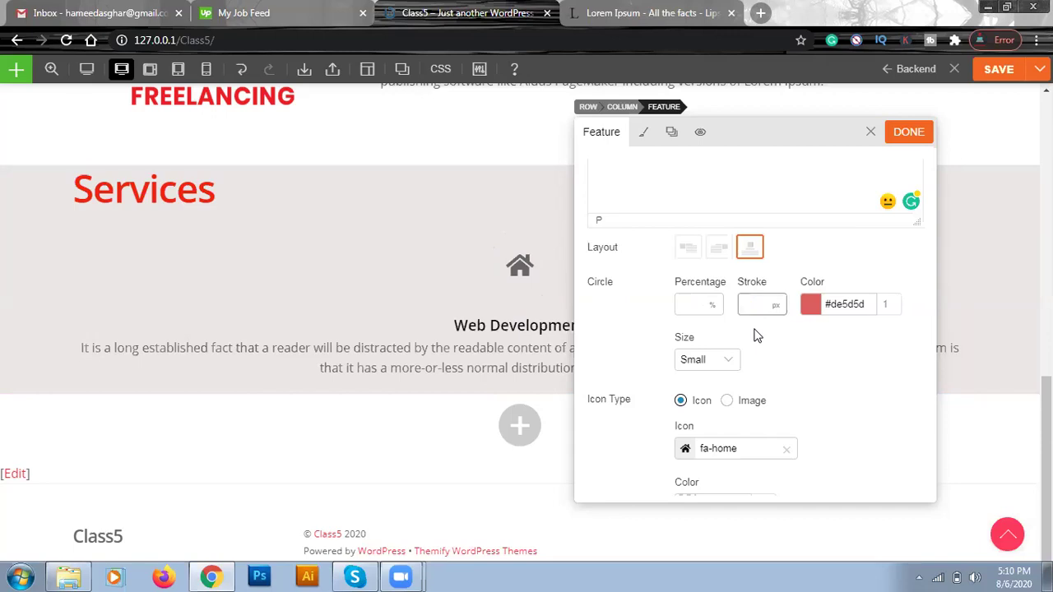
{"action": "key", "text": "Tab"}
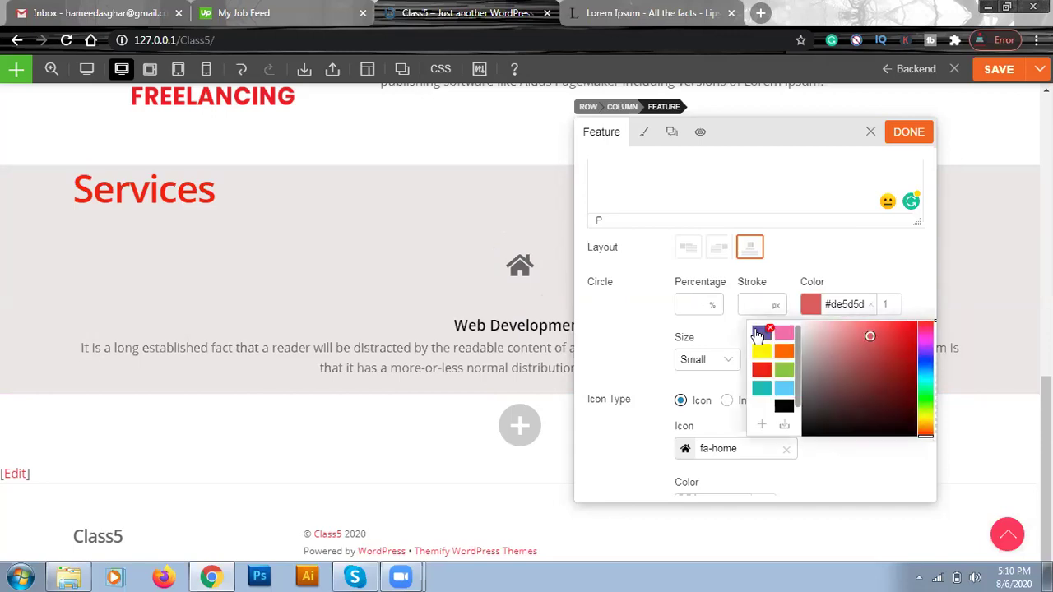
{"action": "left_click", "coordinate": [849, 241]}
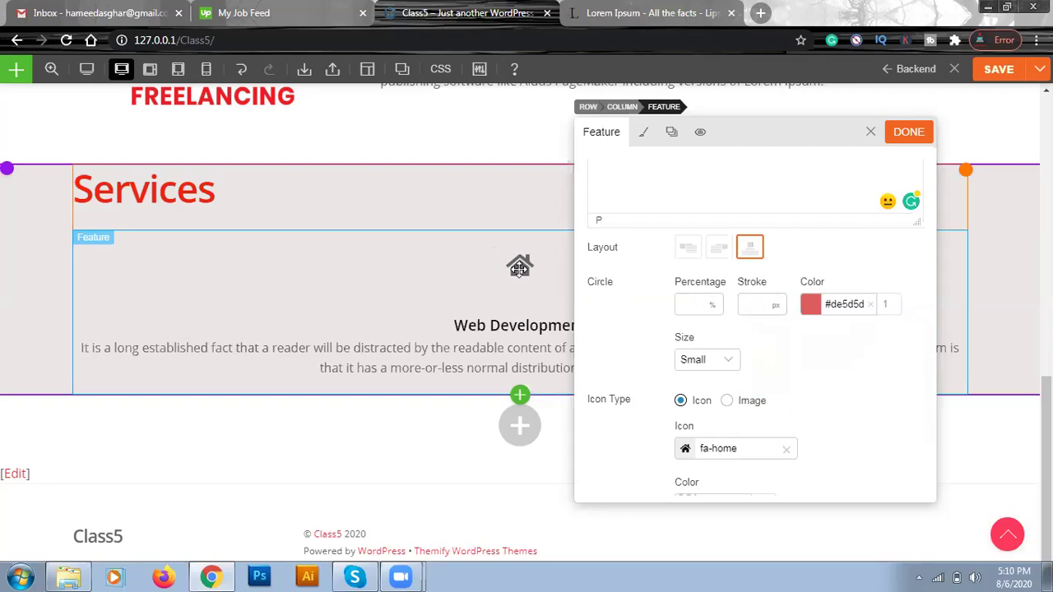
{"action": "left_click", "coordinate": [869, 304]}
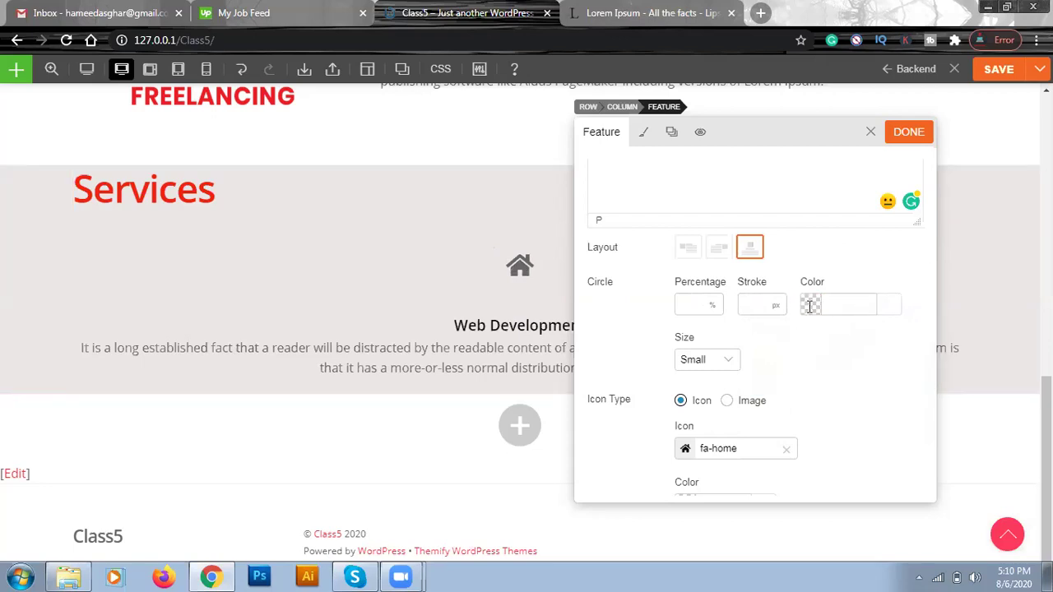
Try the grey #9c9c9c as the circle color and clear it again
{"action": "left_click", "coordinate": [809, 305]}
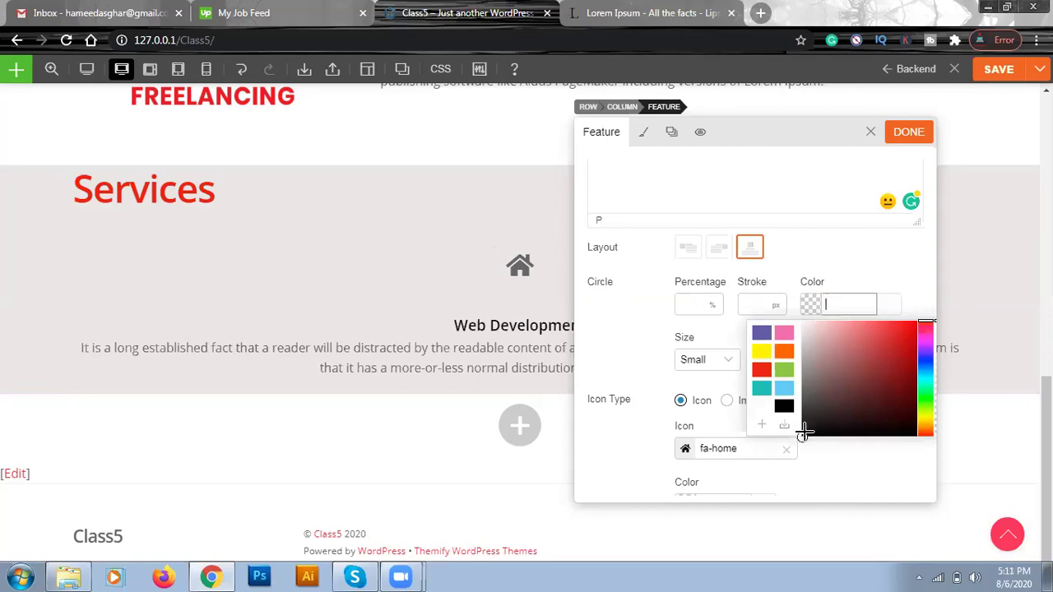
{"action": "mouse_move", "coordinate": [801, 428]}
{"action": "left_mouse_down"}
{"action": "mouse_move", "coordinate": [794, 346]}
{"action": "mouse_move", "coordinate": [797, 364]}
{"action": "left_mouse_up"}
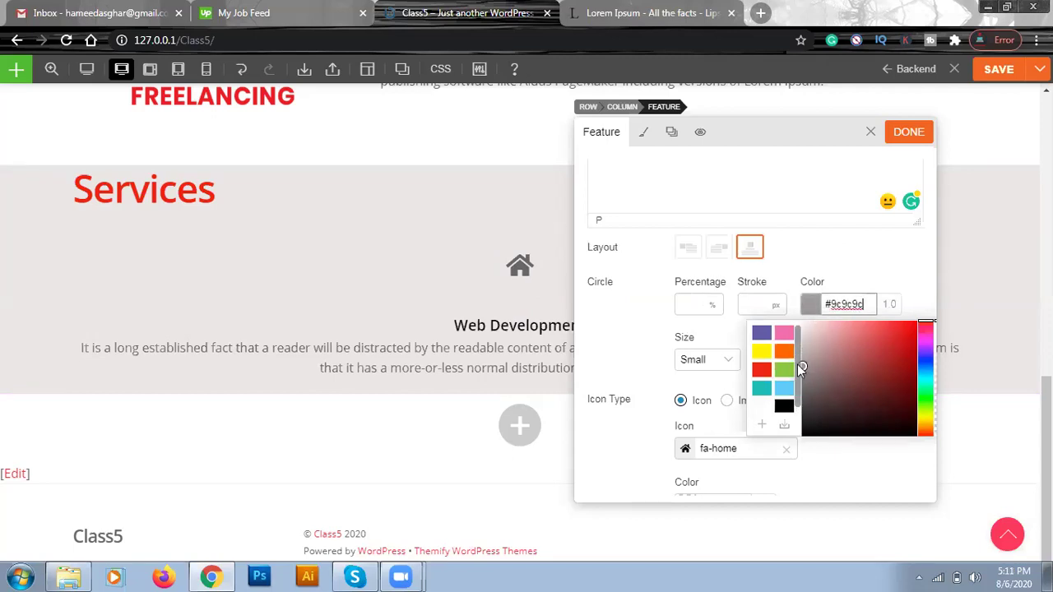
{"action": "left_click", "coordinate": [862, 272]}
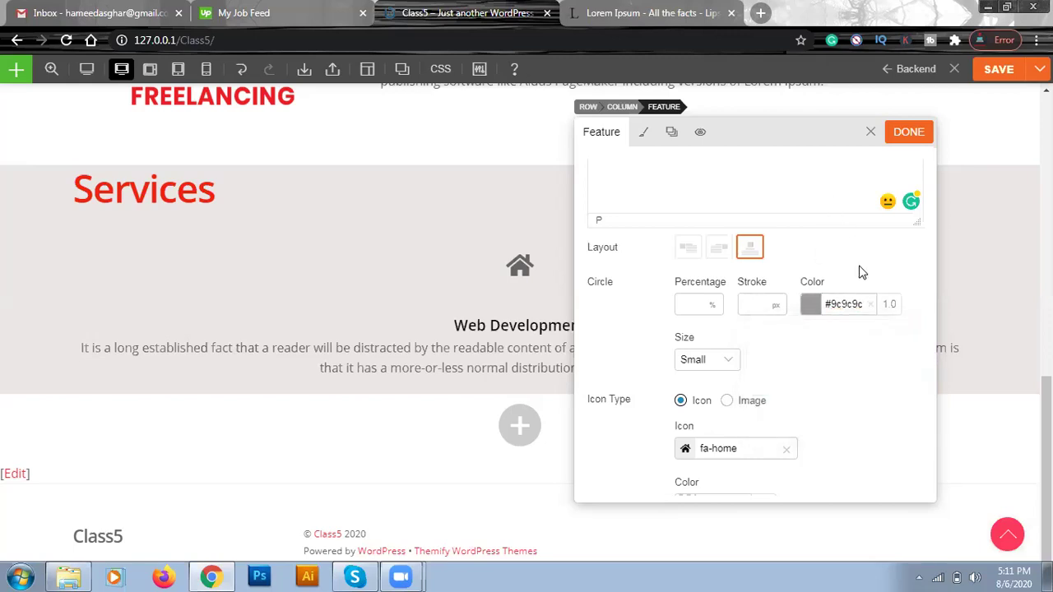
{"action": "left_click", "coordinate": [870, 305]}
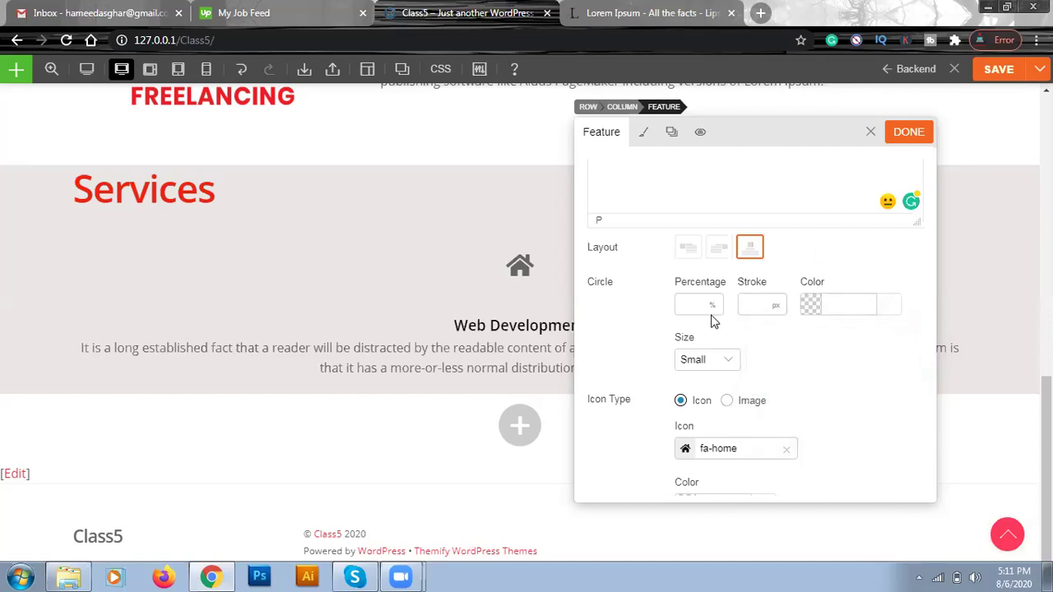
Compare the Medium, Large and Small sizes for the feature icon and set the size to Medium
{"action": "left_click", "coordinate": [730, 362]}
{"action": "left_click", "coordinate": [709, 391]}
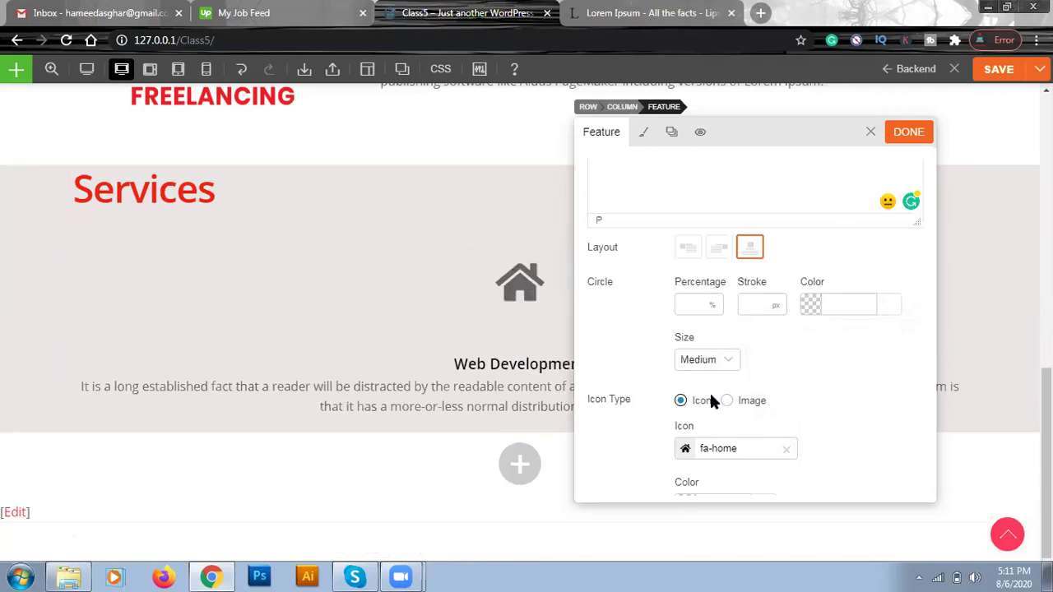
{"action": "left_click", "coordinate": [729, 361]}
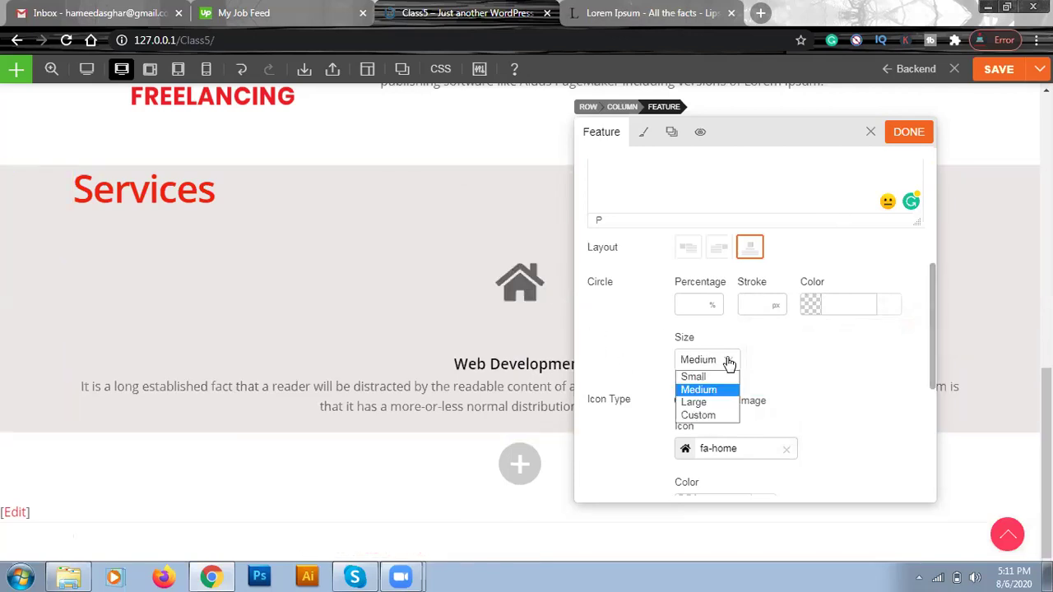
{"action": "left_click", "coordinate": [724, 402]}
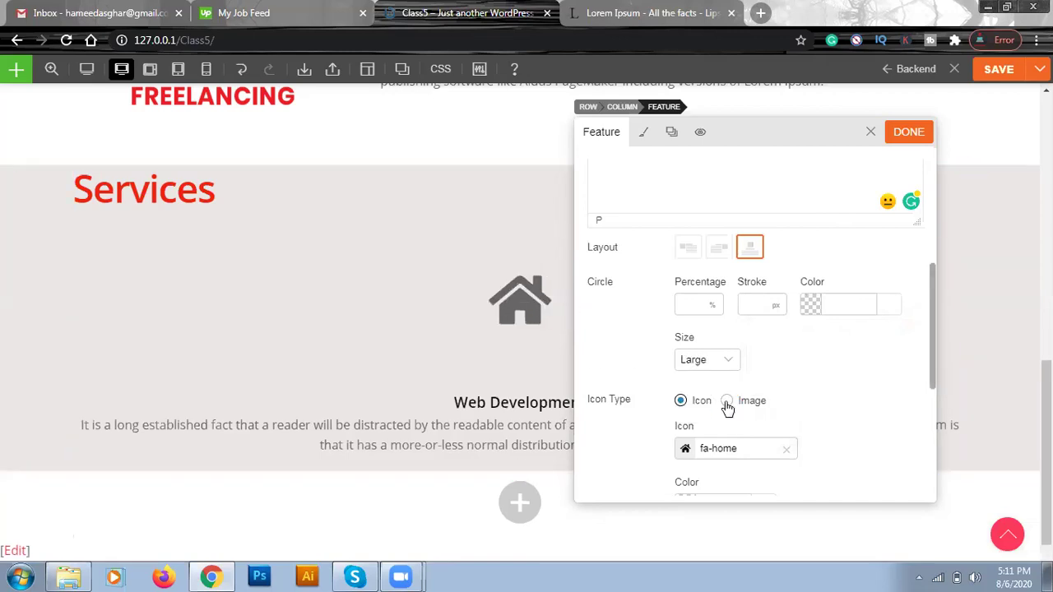
{"action": "left_click", "coordinate": [729, 362]}
{"action": "left_click", "coordinate": [724, 374]}
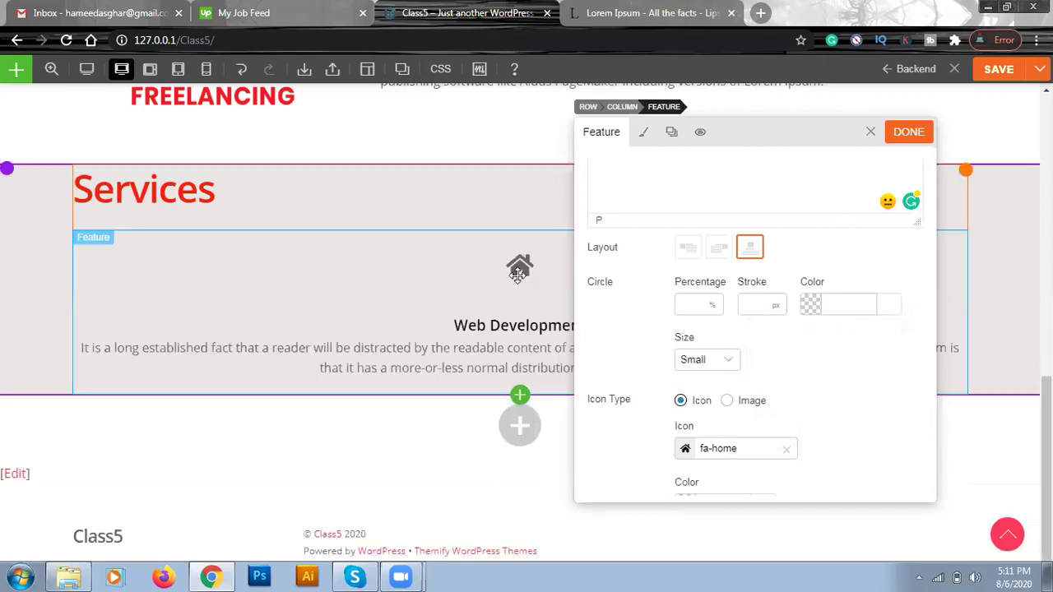
{"action": "left_click", "coordinate": [729, 362]}
{"action": "left_click", "coordinate": [724, 387]}
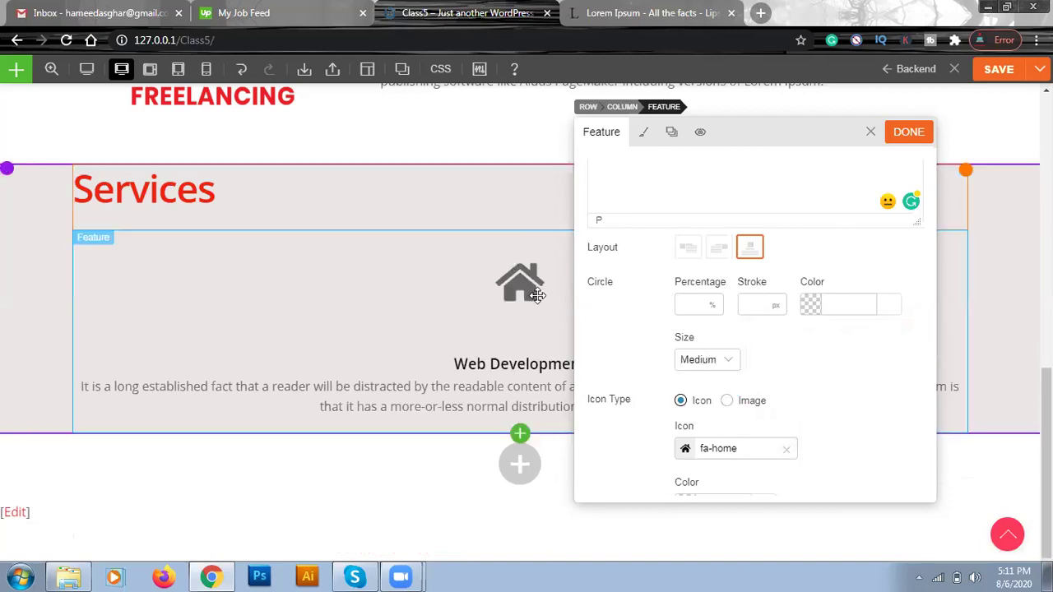
Try Image as the feature's icon type and switch back to Icon
{"action": "scroll", "coordinate": [780, 354], "scroll_direction": "down", "scroll_amount": 3}
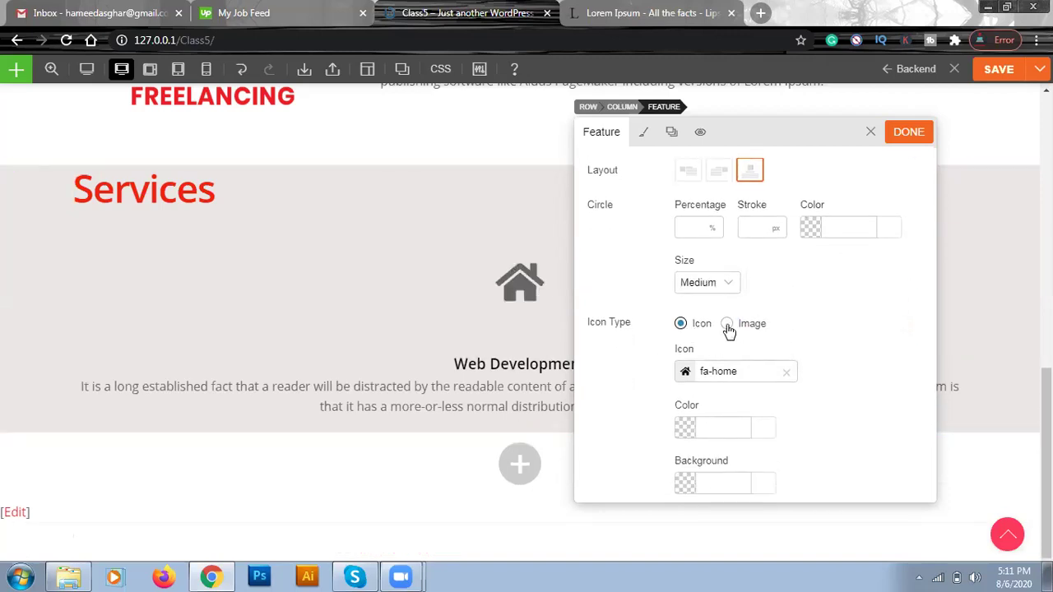
{"action": "left_click", "coordinate": [728, 324]}
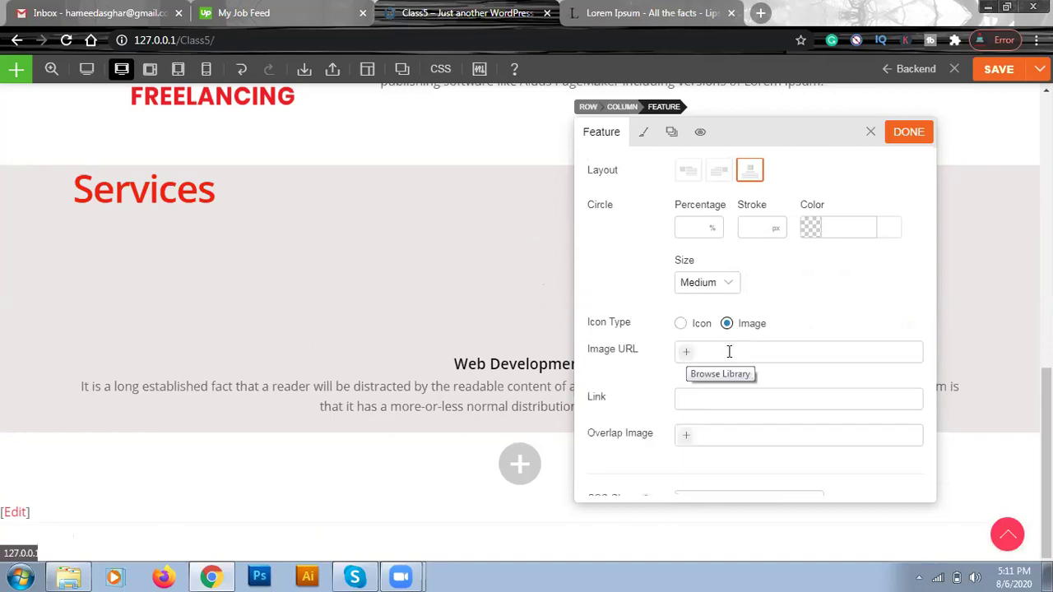
{"action": "left_click", "coordinate": [681, 326]}
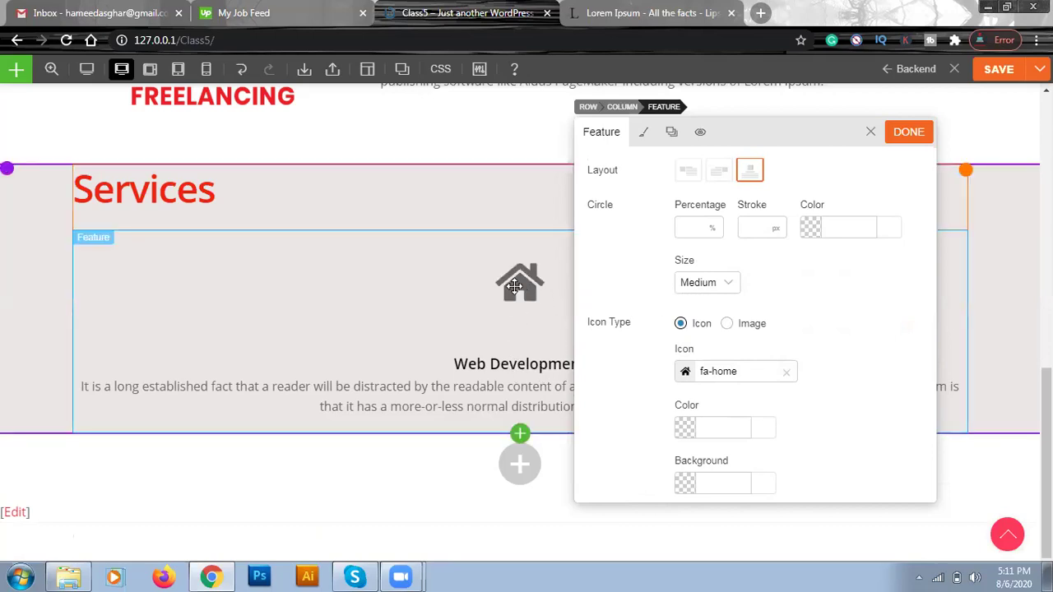
Remove the fa-home icon from the feature and open the icon library to choose a replacement
{"action": "left_click_drag", "start_coordinate": [759, 139], "coordinate": [820, 123]}
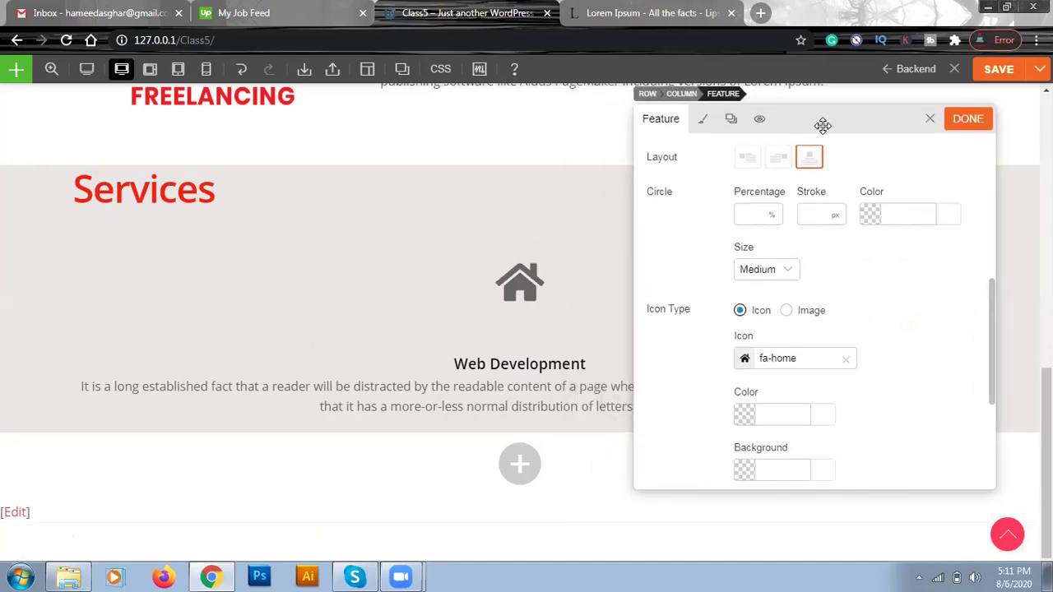
{"action": "left_click", "coordinate": [848, 360]}
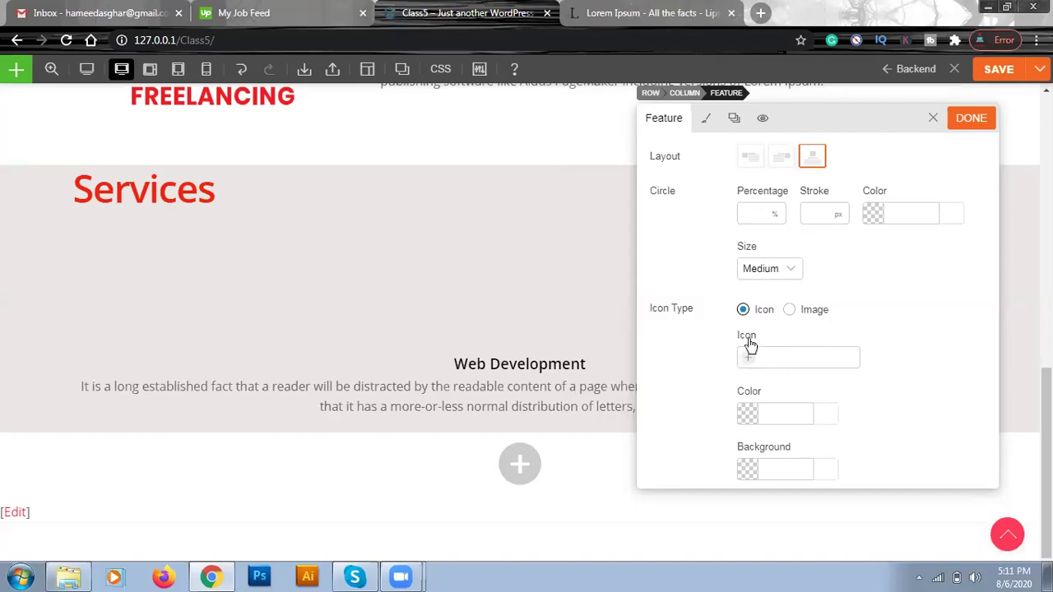
{"action": "left_click", "coordinate": [748, 360]}
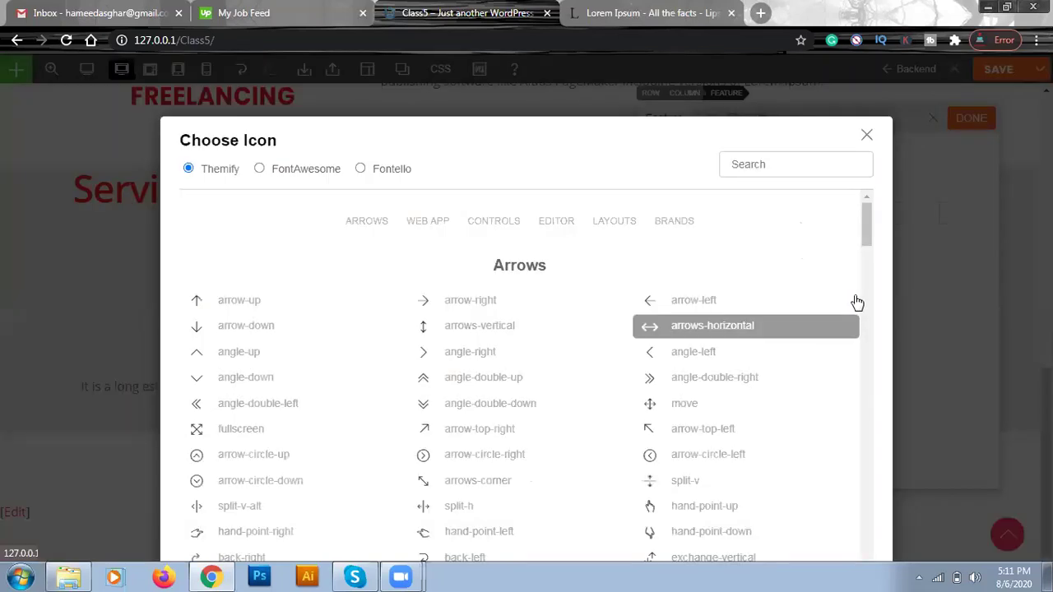
Search the icon library for "web" and "internet" and clear the search
{"action": "left_click", "coordinate": [774, 163]}
{"action": "type", "text": "web"}
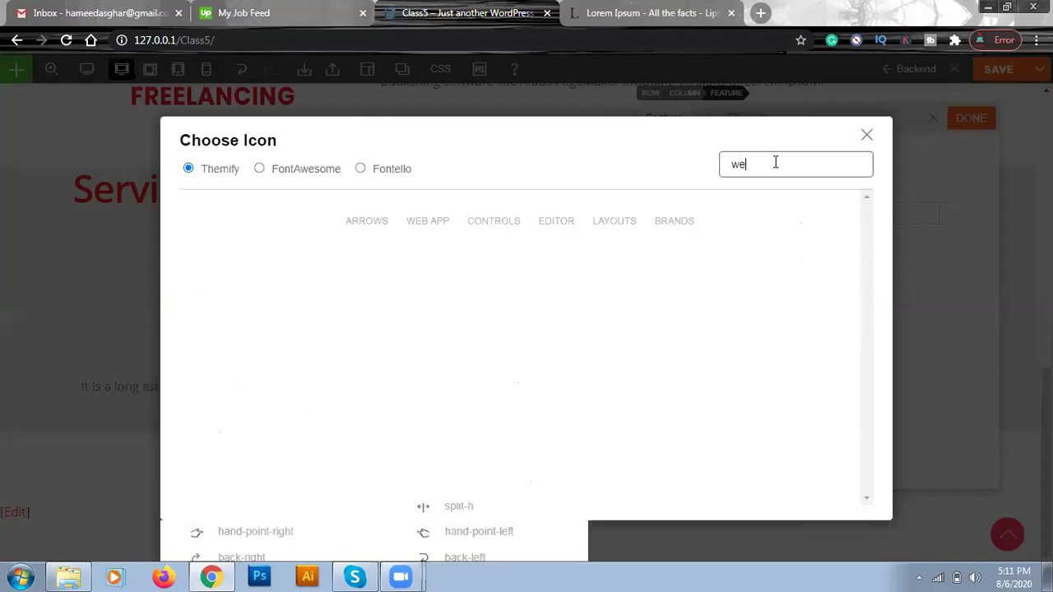
{"action": "key", "text": "BackSpace"}
{"action": "key", "text": "BackSpace"}
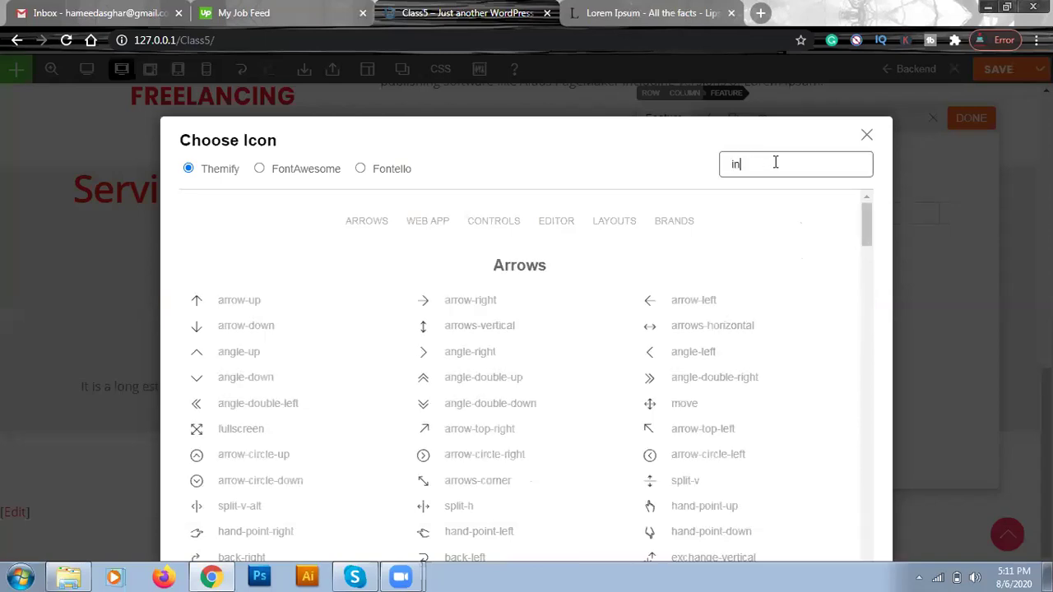
{"action": "type", "text": "internet"}
{"action": "left_click_drag", "start_coordinate": [775, 163], "coordinate": [728, 163]}
{"action": "key", "text": "BackSpace"}
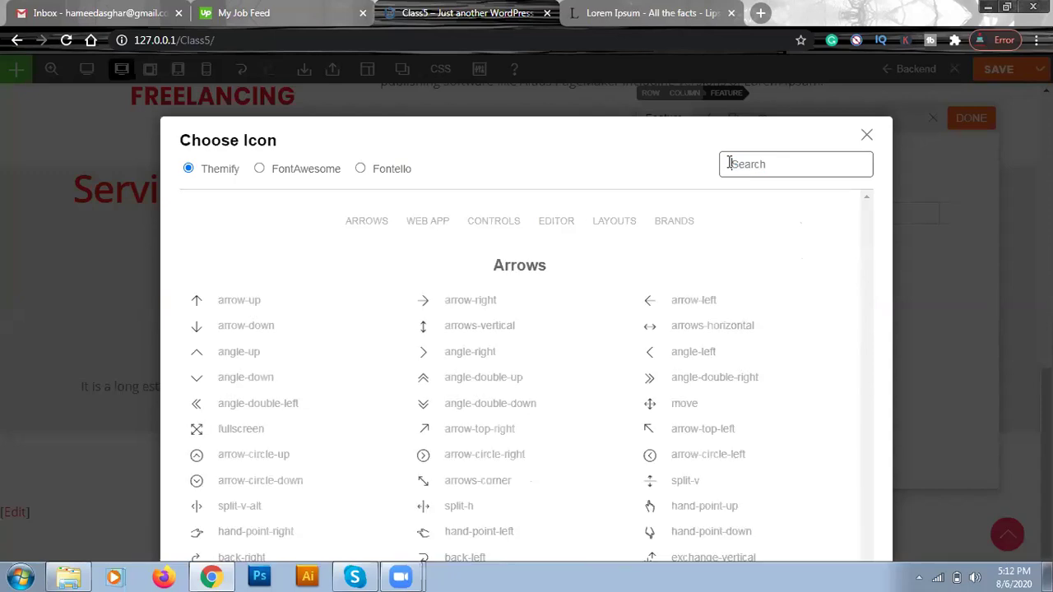
Search the icon library for "ico" and "computer" and empty the search field again
{"action": "type", "text": "i"}
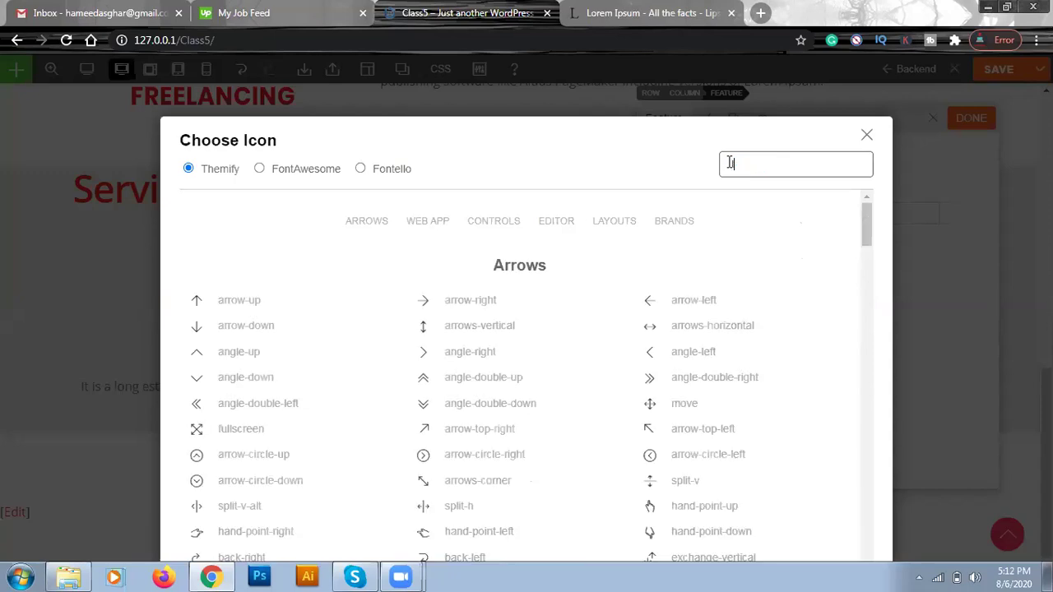
{"action": "type", "text": "co"}
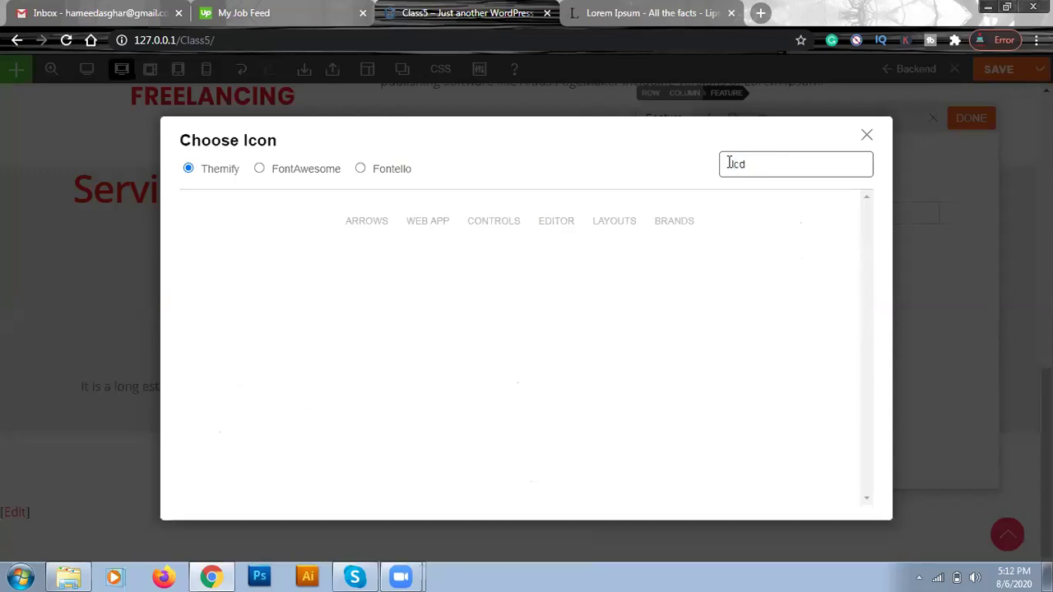
{"action": "key", "text": "BackSpace"}
{"action": "key", "text": "BackSpace"}
{"action": "key", "text": "BackSpace"}
{"action": "type", "text": "i"}
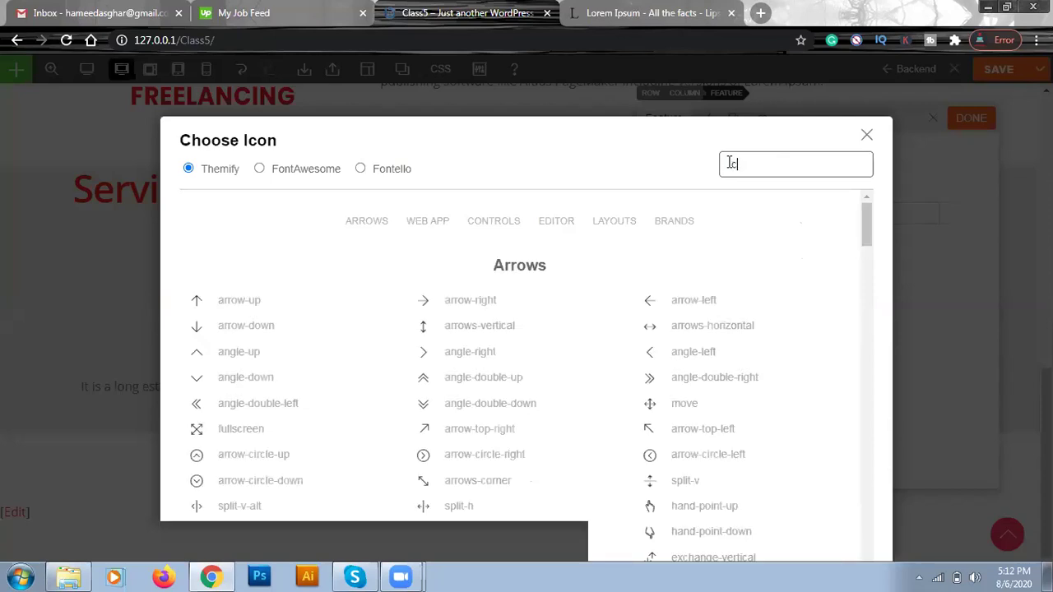
{"action": "type", "text": "omputer"}
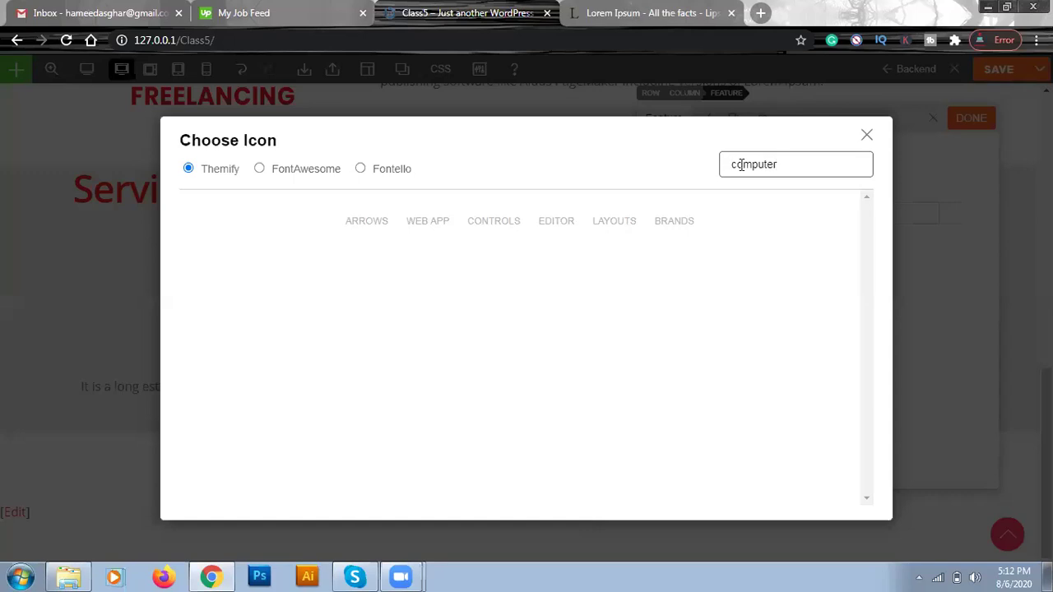
{"action": "key", "text": "BackSpace"}
{"action": "key", "text": "BackSpace"}
{"action": "key", "text": "BackSpace"}
{"action": "key", "text": "BackSpace"}
{"action": "key", "text": "BackSpace"}
{"action": "key", "text": "BackSpace"}
{"action": "key", "text": "BackSpace"}
Choose the desktop icon from the Web App group for the Web Development feature
{"action": "scroll", "coordinate": [771, 337], "scroll_direction": "down", "scroll_amount": 2}
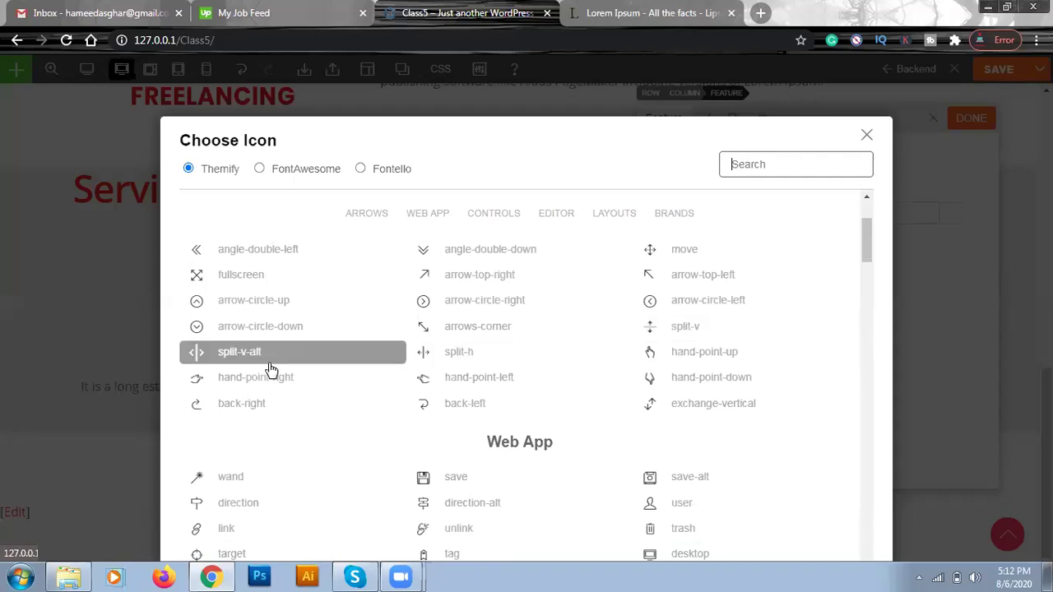
{"action": "scroll", "coordinate": [433, 369], "scroll_direction": "down", "scroll_amount": 2}
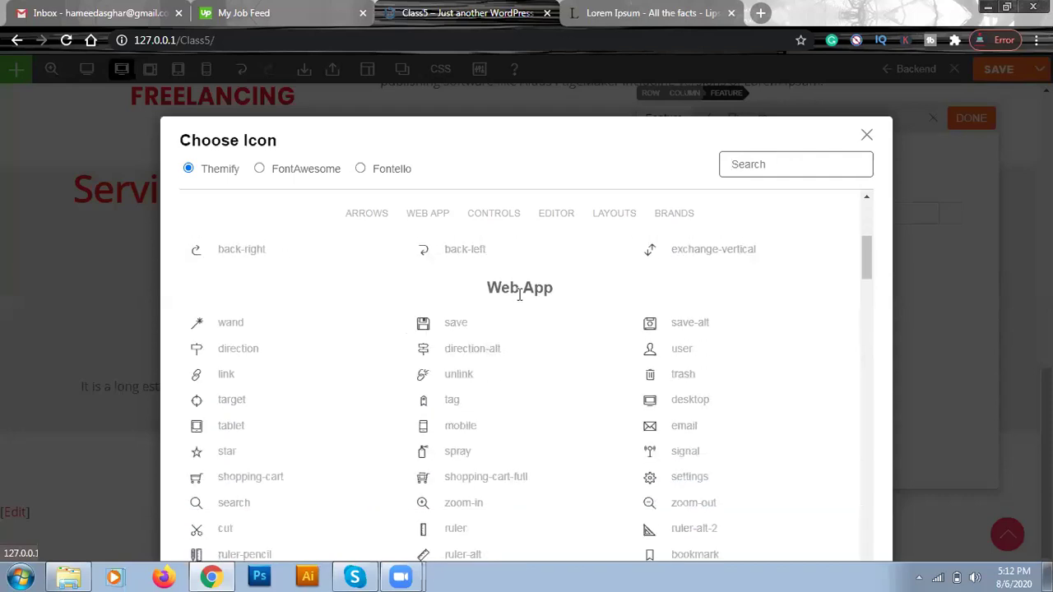
{"action": "scroll", "coordinate": [756, 336], "scroll_direction": "down", "scroll_amount": 1}
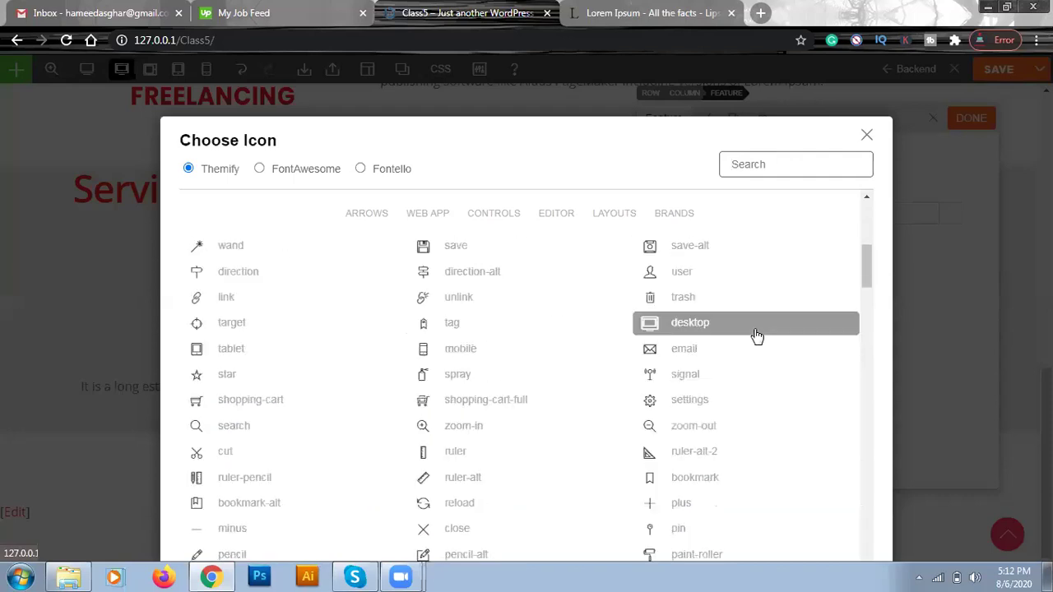
{"action": "left_click", "coordinate": [656, 334]}
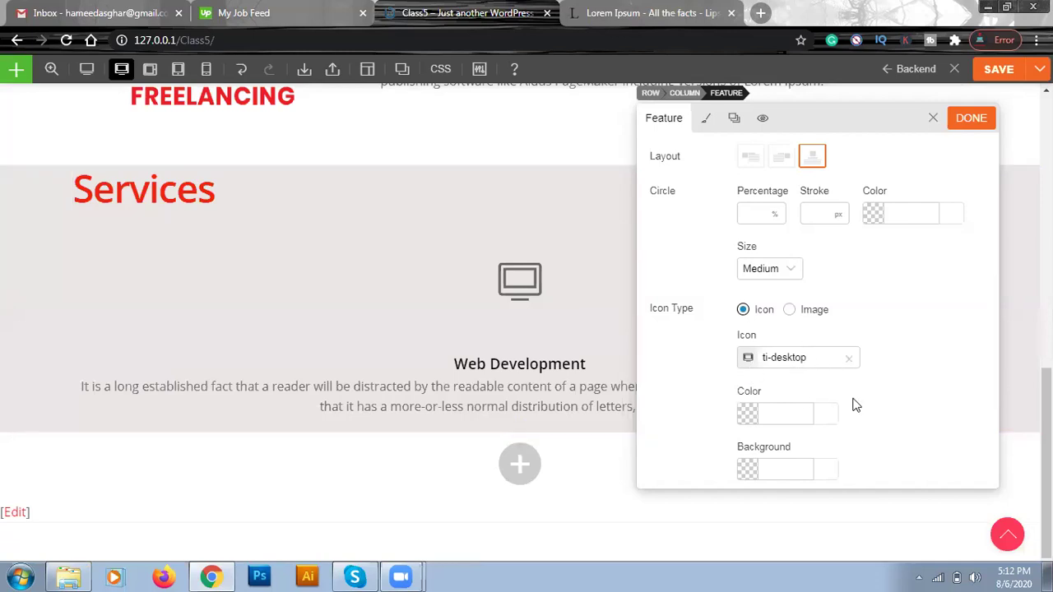
Try black #000000 as the feature's icon color and clear it again
{"action": "scroll", "coordinate": [883, 381], "scroll_direction": "down", "scroll_amount": 2}
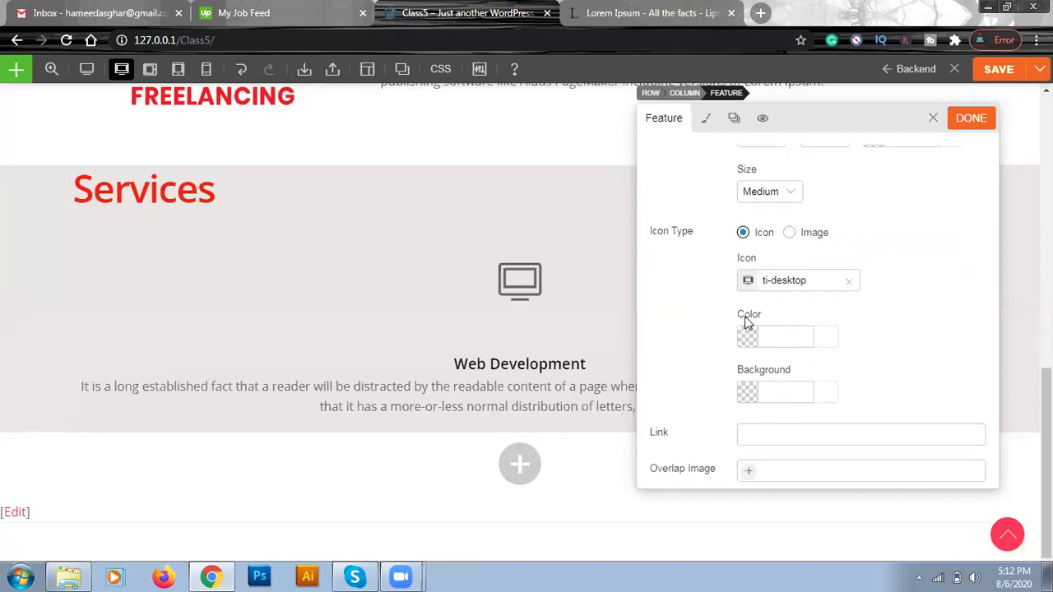
{"action": "left_click", "coordinate": [749, 337]}
{"action": "left_click", "coordinate": [751, 376]}
{"action": "left_click", "coordinate": [737, 366]}
{"action": "left_click_drag", "start_coordinate": [737, 366], "coordinate": [753, 372]}
{"action": "left_click", "coordinate": [720, 438]}
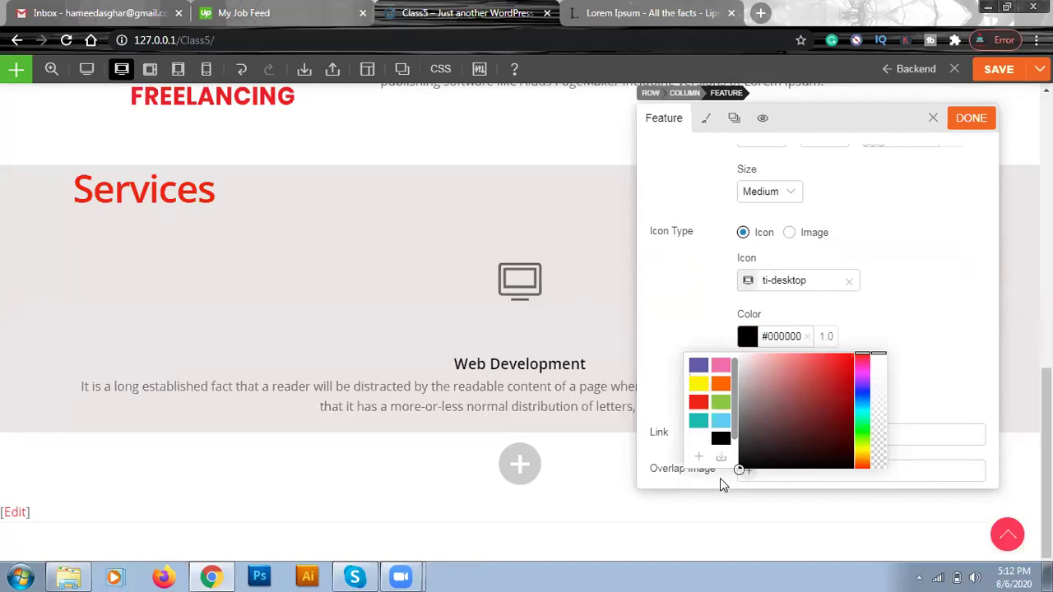
{"action": "left_click", "coordinate": [863, 323]}
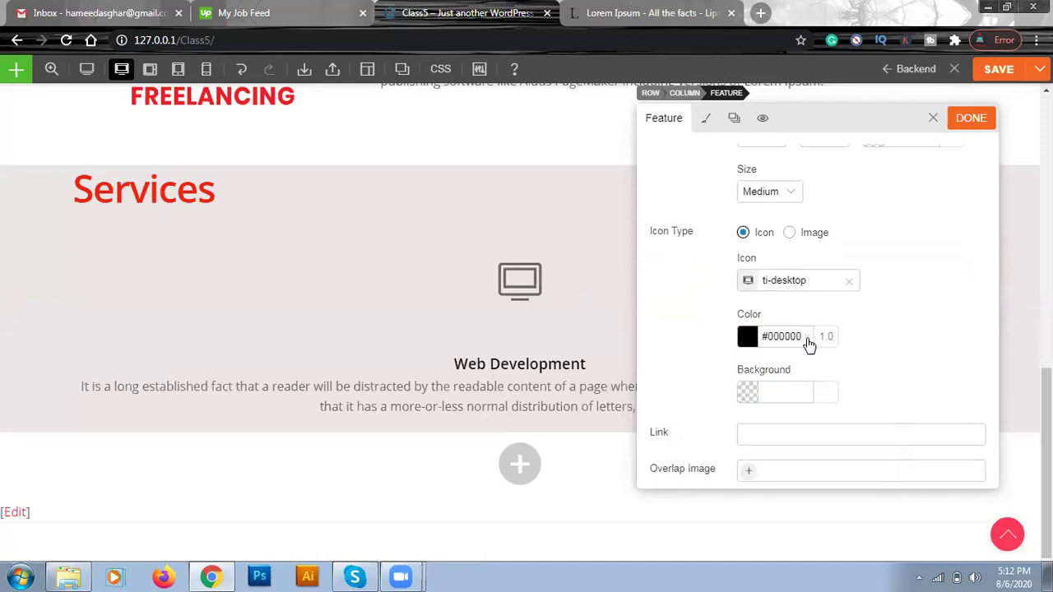
{"action": "left_click", "coordinate": [807, 336]}
Look over the feature's link, overlap image and CSS options and finish editing the feature
{"action": "scroll", "coordinate": [843, 351], "scroll_direction": "down", "scroll_amount": 1}
{"action": "scroll", "coordinate": [831, 348], "scroll_direction": "down", "scroll_amount": 1}
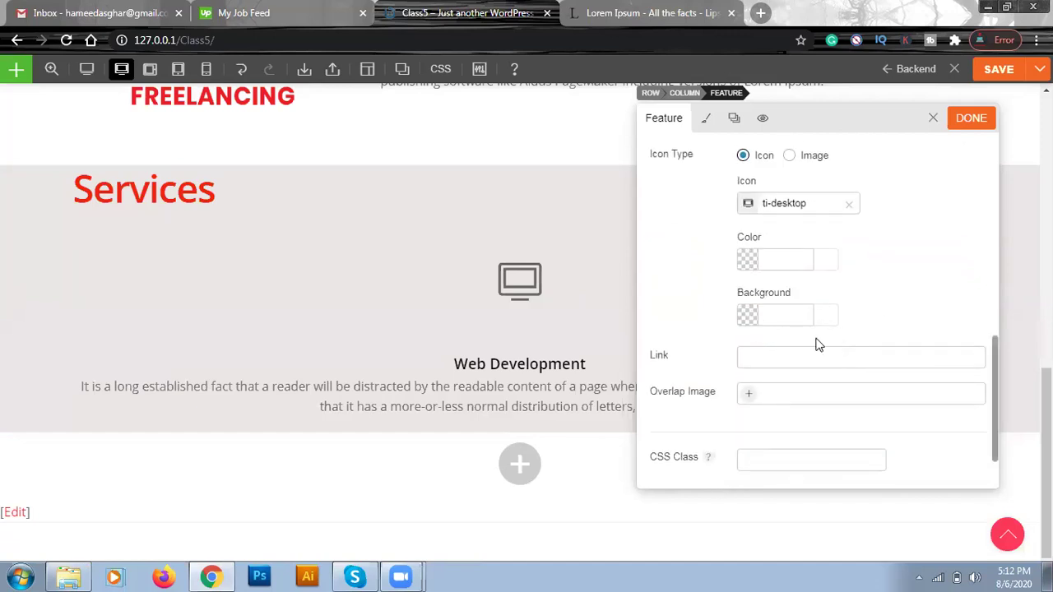
{"action": "scroll", "coordinate": [787, 338], "scroll_direction": "down", "scroll_amount": 1}
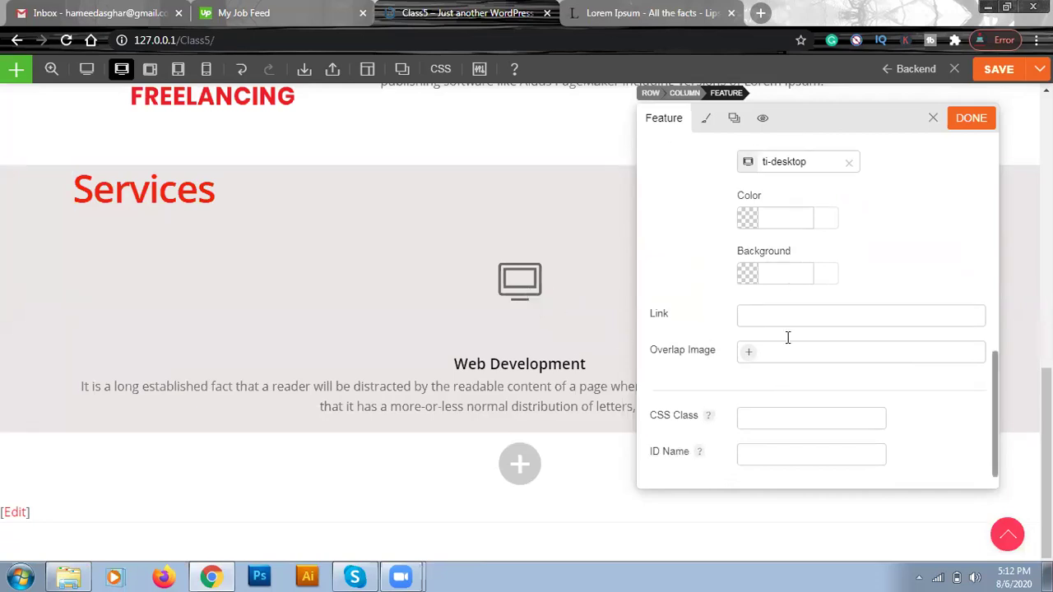
{"action": "left_click", "coordinate": [772, 318]}
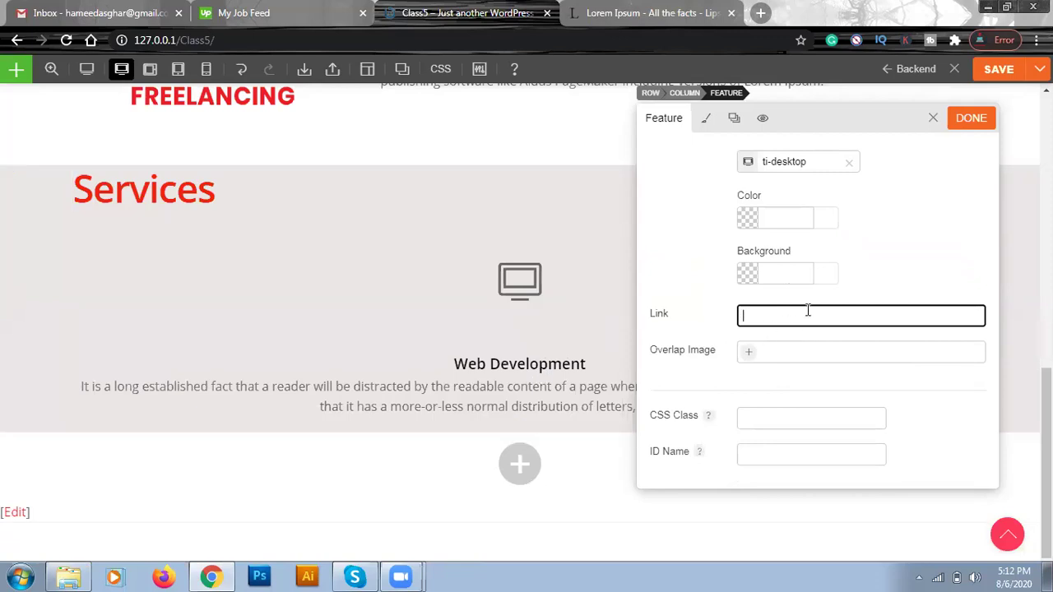
{"action": "scroll", "coordinate": [811, 324], "scroll_direction": "up", "scroll_amount": 4}
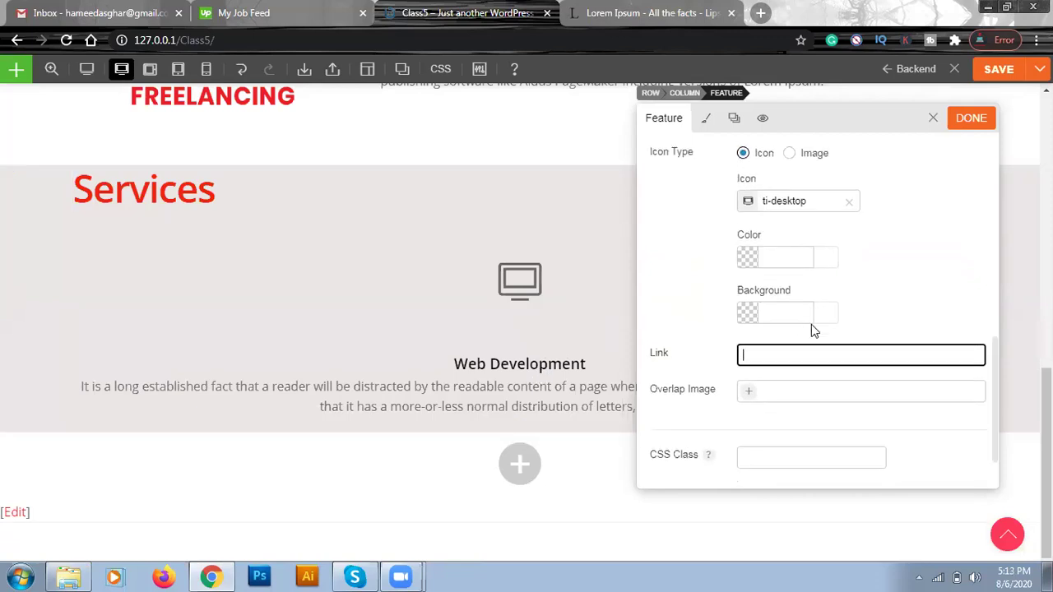
{"action": "left_click", "coordinate": [971, 120]}
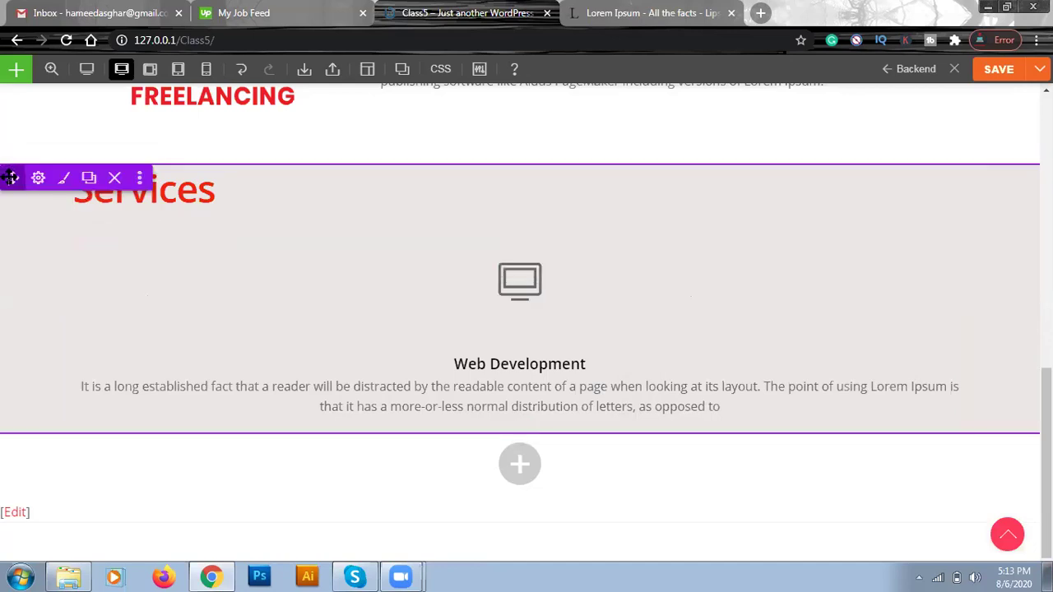
Split the Services row into three equal columns and look at the Web Development feature's padding settings
{"action": "left_click", "coordinate": [37, 178]}
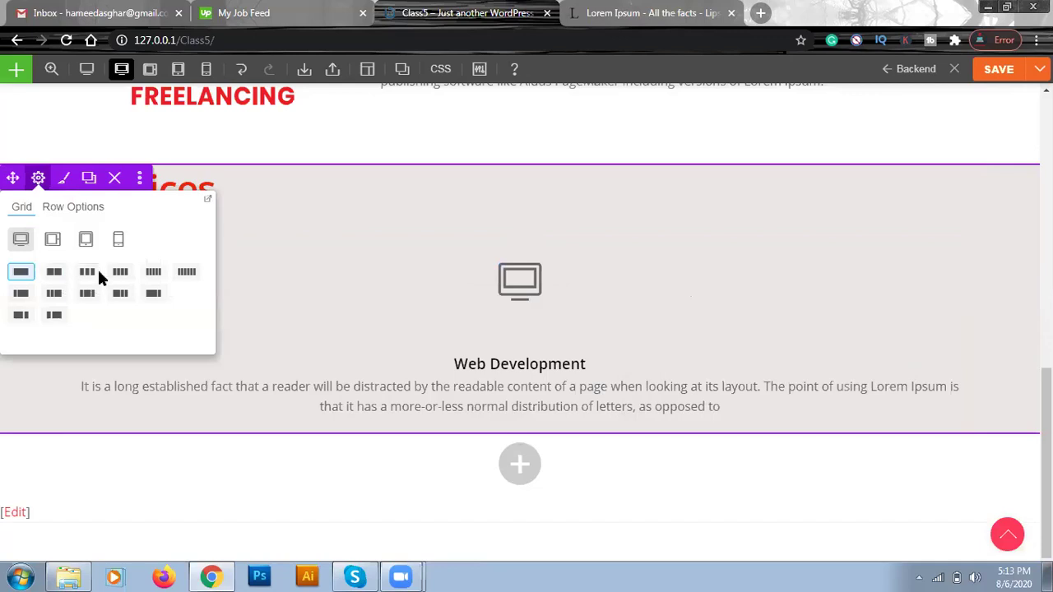
{"action": "left_click", "coordinate": [87, 272]}
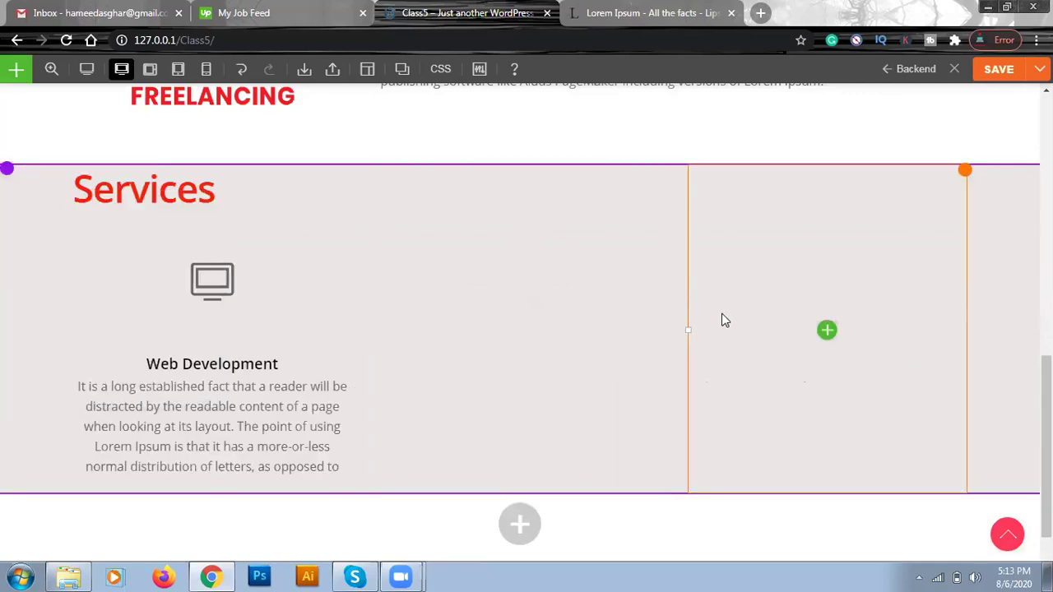
{"action": "mouse_move", "coordinate": [299, 316]}
{"action": "mouse_move", "coordinate": [194, 344]}
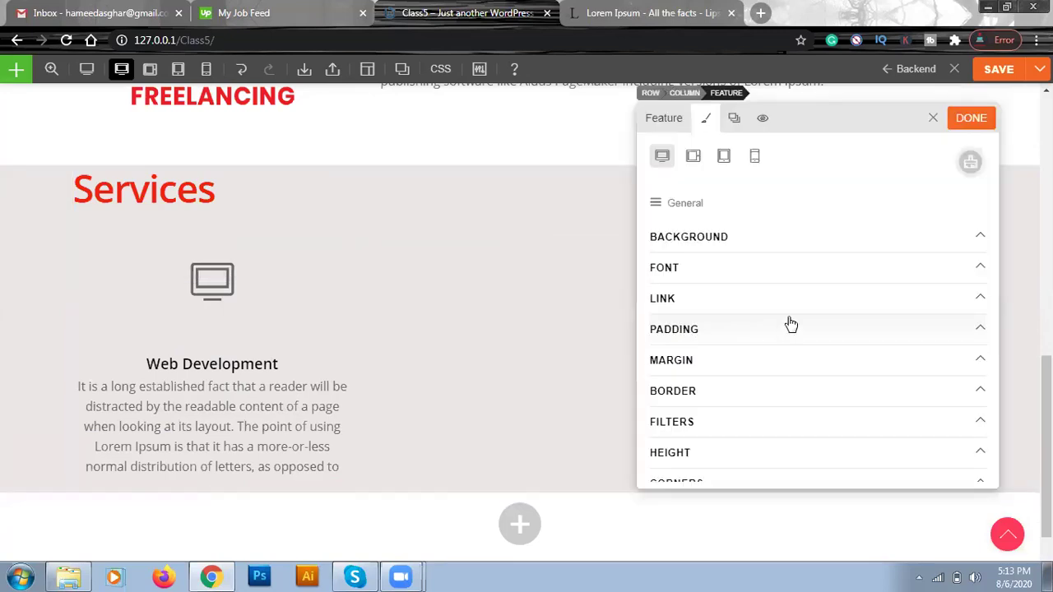
{"action": "left_click", "coordinate": [791, 324]}
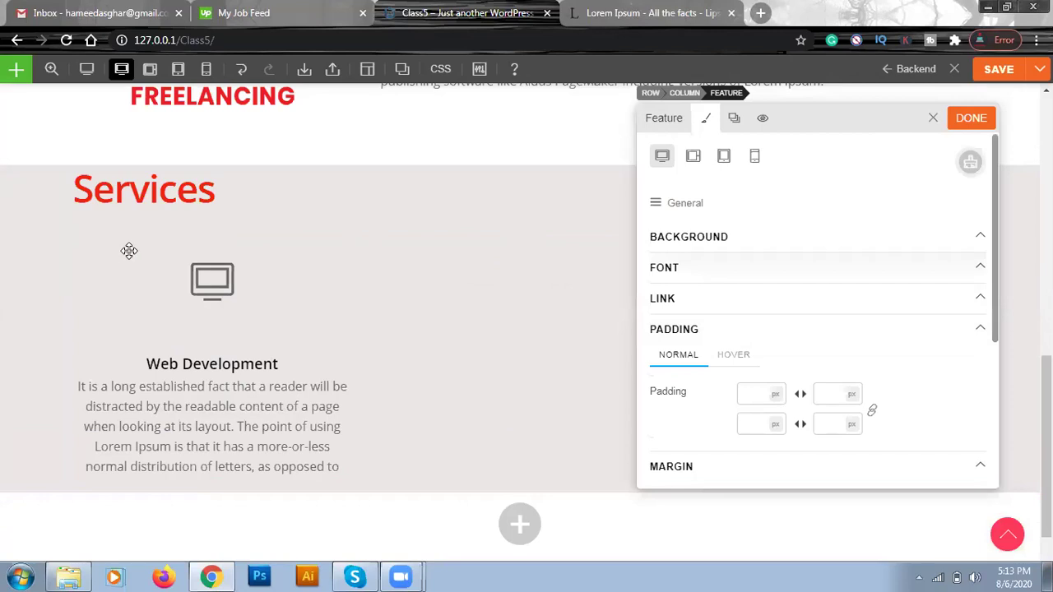
{"action": "left_click", "coordinate": [958, 121]}
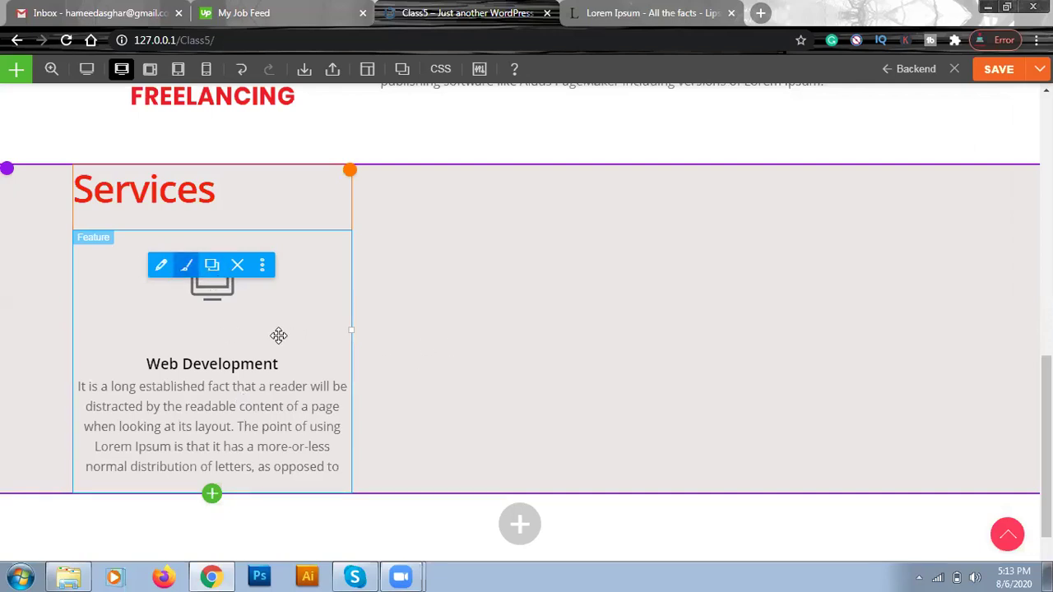
Duplicate the Web Development feature and place copies in the second and third columns of the Services row
{"action": "left_click", "coordinate": [212, 266]}
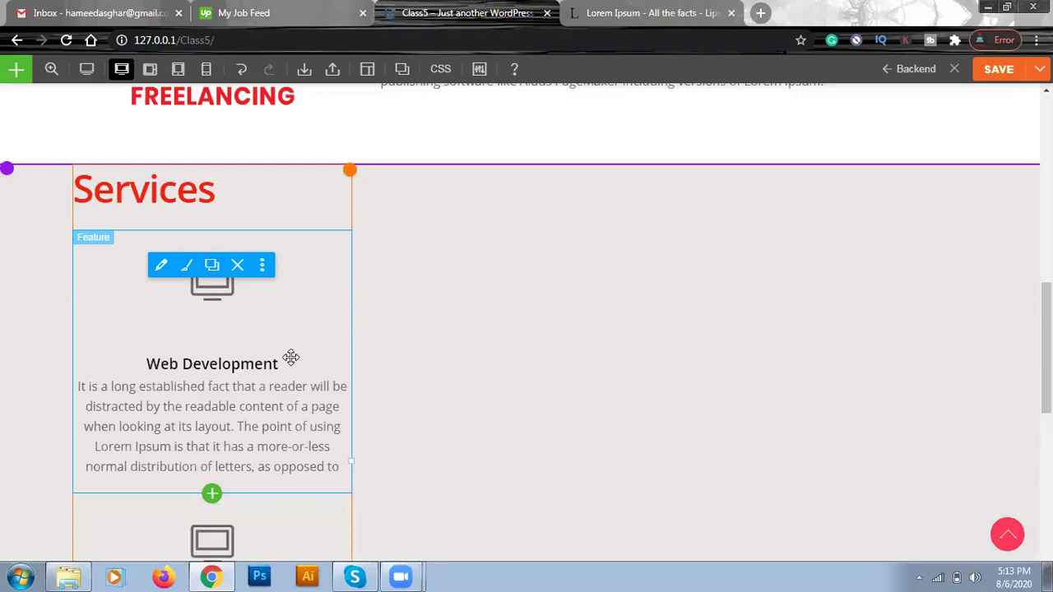
{"action": "scroll", "coordinate": [289, 362], "scroll_direction": "down", "scroll_amount": 2}
{"action": "scroll", "coordinate": [290, 364], "scroll_direction": "down", "scroll_amount": 4}
{"action": "left_click_drag", "start_coordinate": [206, 409], "coordinate": [513, 196]}
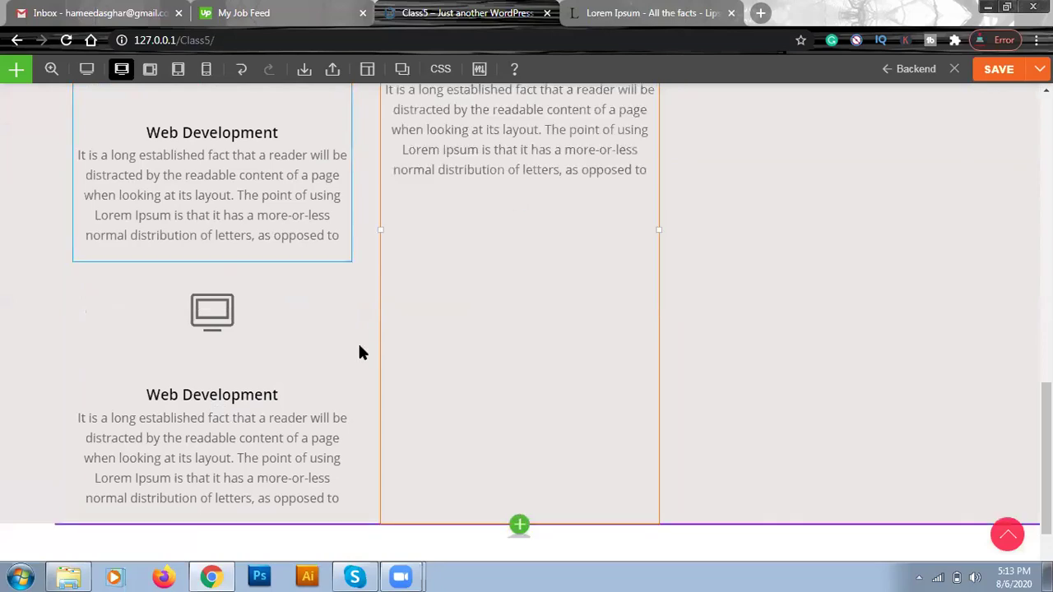
{"action": "scroll", "coordinate": [288, 328], "scroll_direction": "down", "scroll_amount": 1}
{"action": "left_click_drag", "start_coordinate": [227, 310], "coordinate": [853, 232]}
{"action": "scroll", "coordinate": [656, 293], "scroll_direction": "up", "scroll_amount": 2}
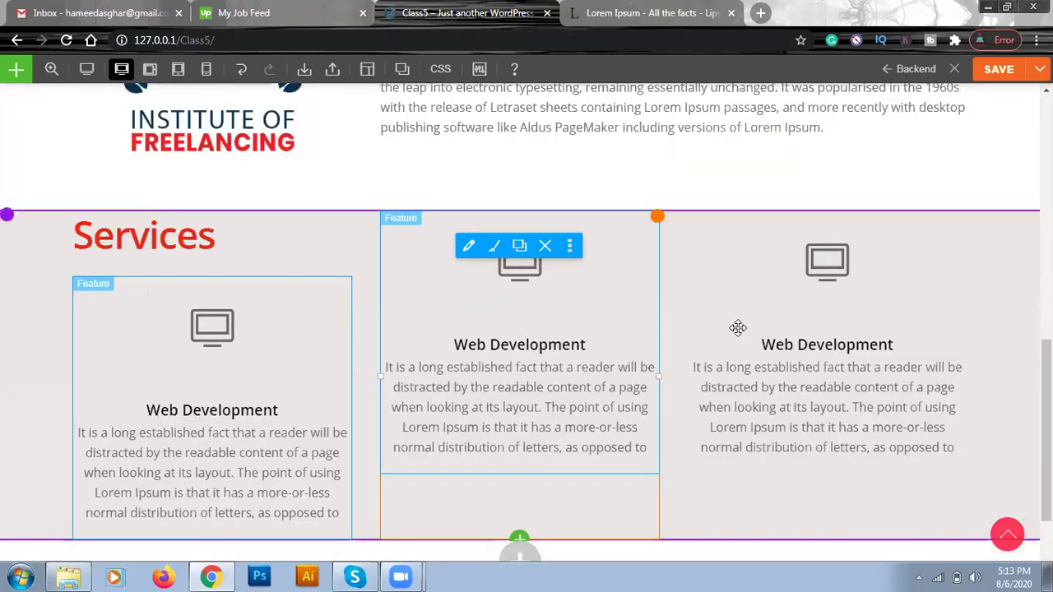
{"action": "scroll", "coordinate": [387, 271], "scroll_direction": "down", "scroll_amount": 1}
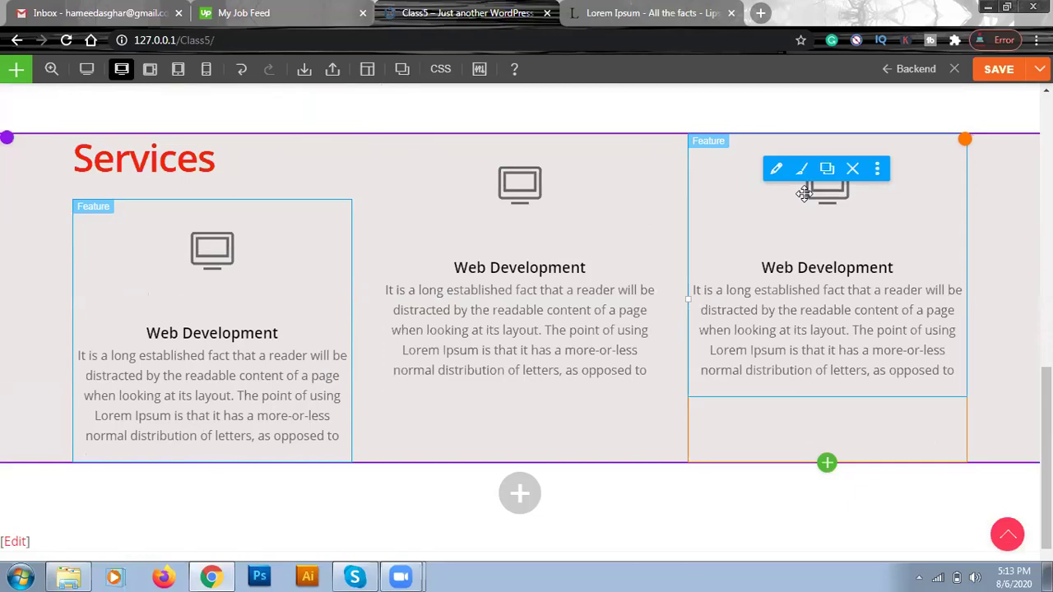
Undo the placement and duplication of the features and the row's three-column layout
{"action": "key", "text": "ctrl+z"}
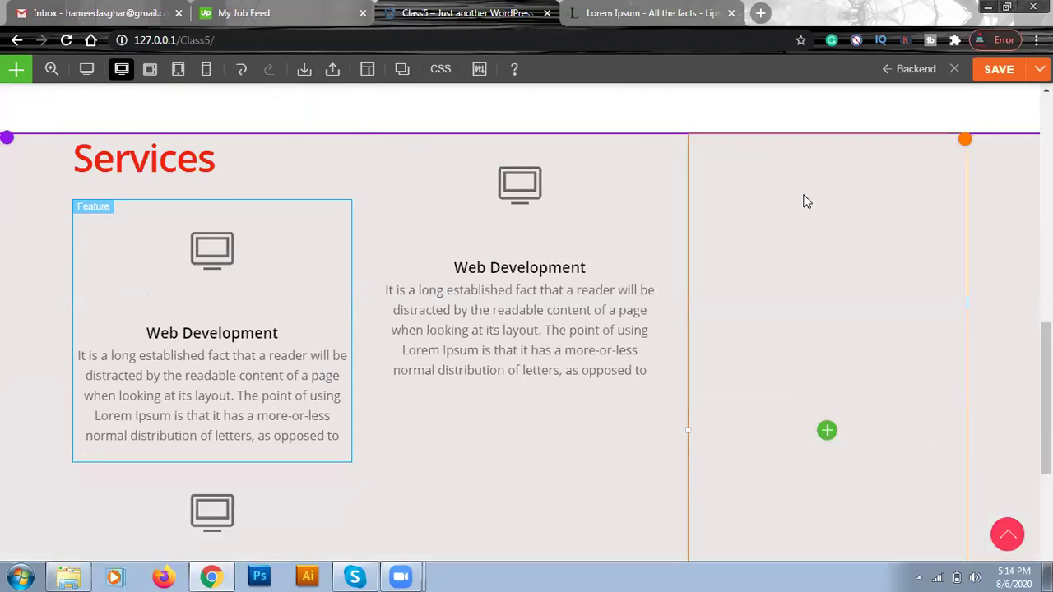
{"action": "left_click", "coordinate": [243, 74]}
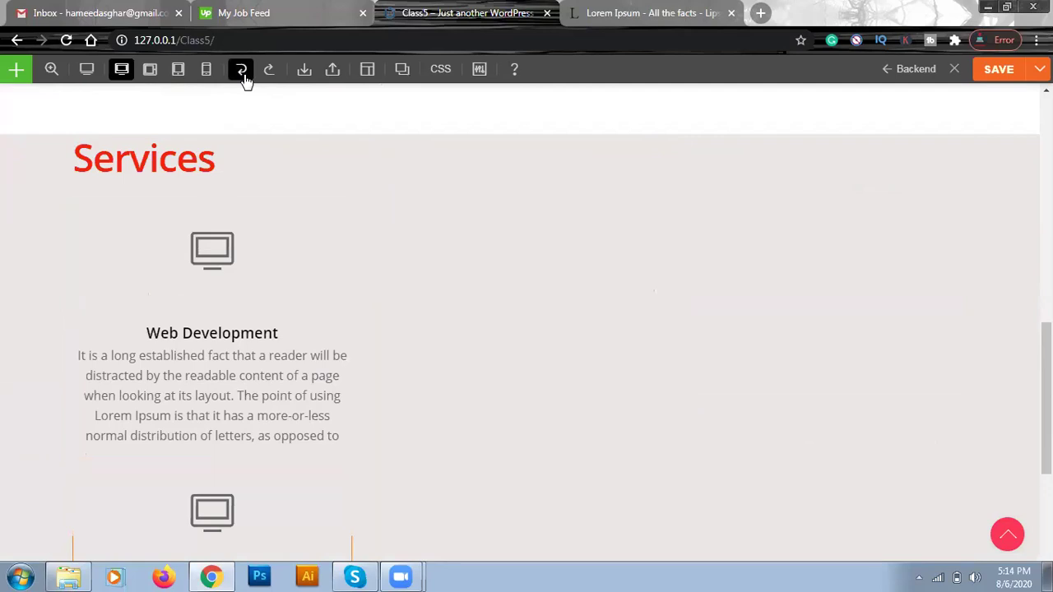
{"action": "left_click", "coordinate": [242, 73]}
{"action": "left_click", "coordinate": [242, 72]}
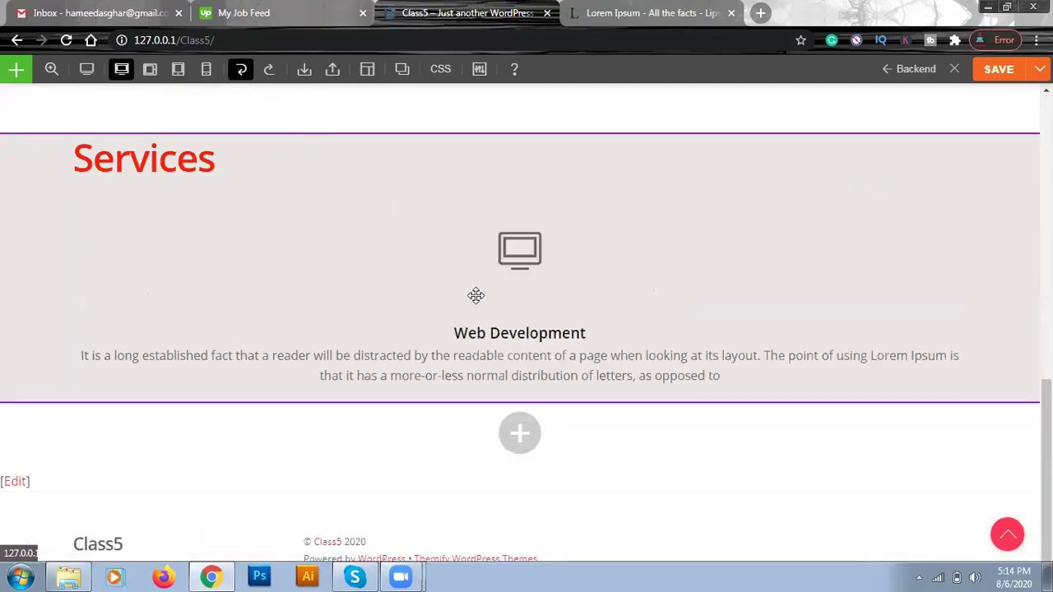
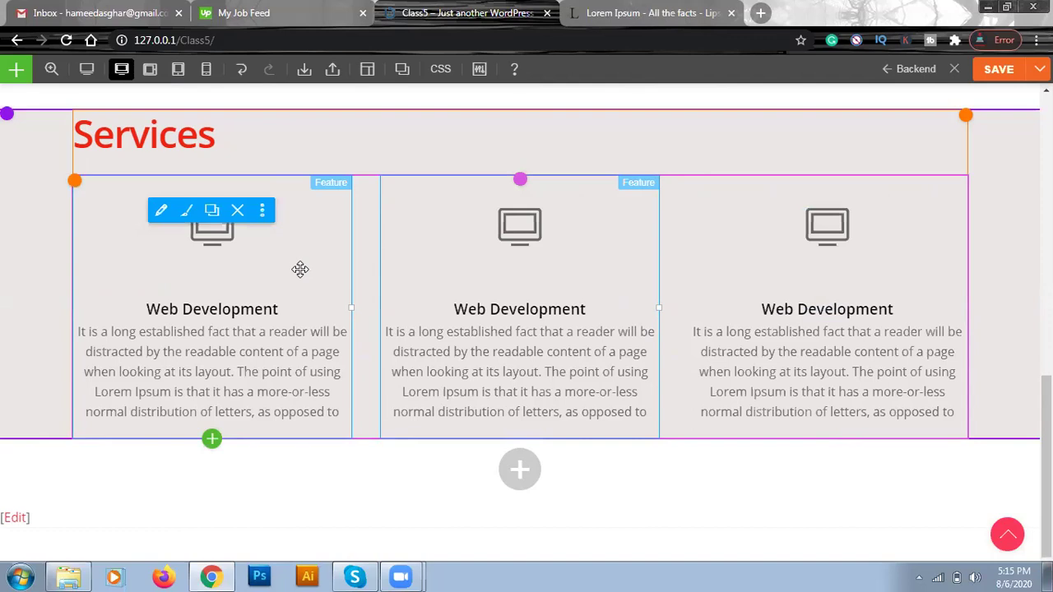
Change the title of the middle Web Development feature to "Free Courses"
{"action": "double_click", "coordinate": [539, 254]}
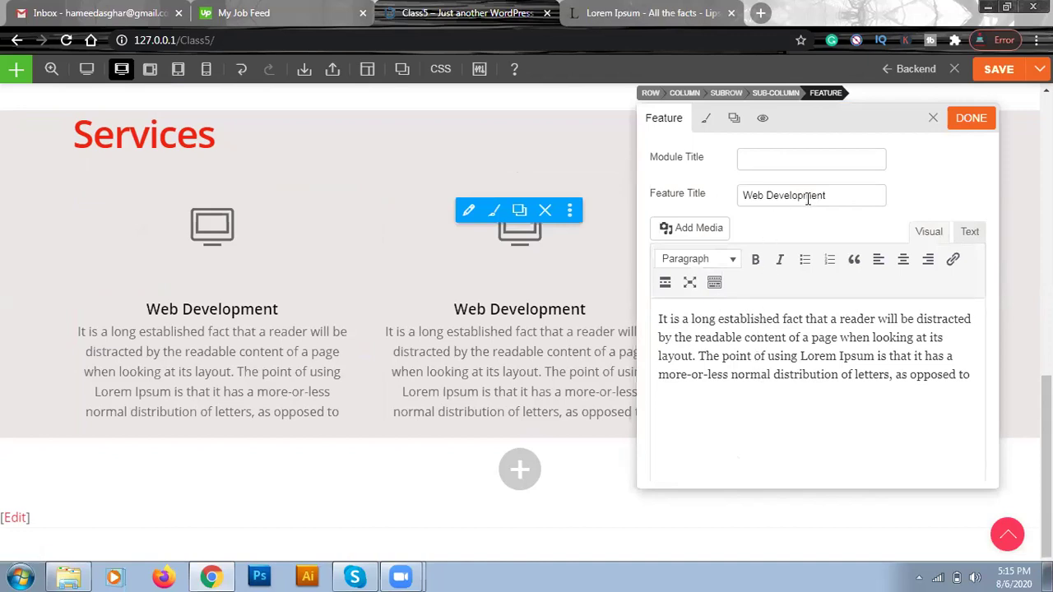
{"action": "left_click_drag", "start_coordinate": [831, 195], "coordinate": [714, 200]}
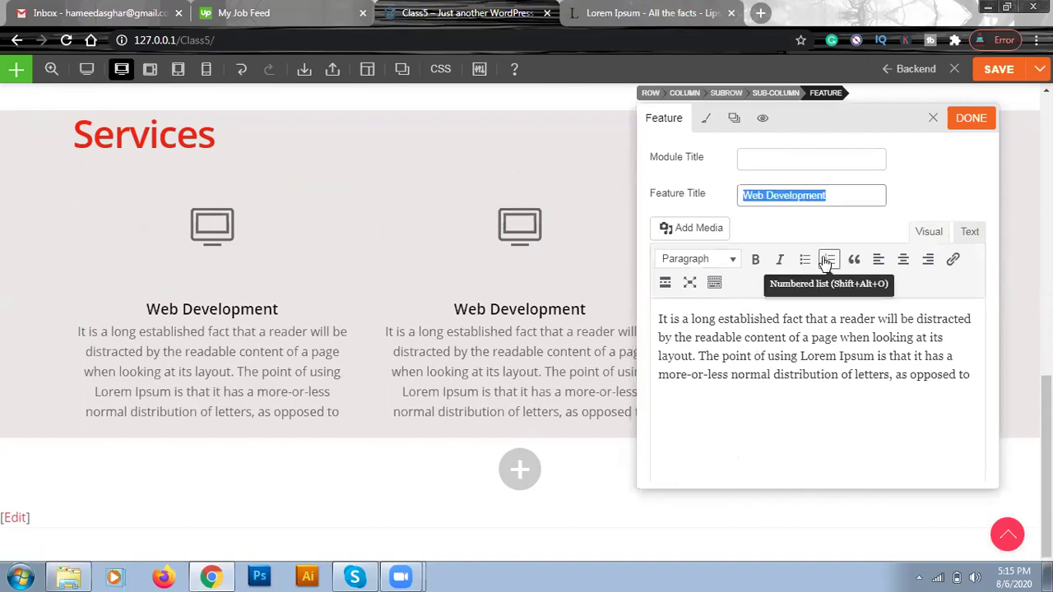
{"action": "type", "text": "You"}
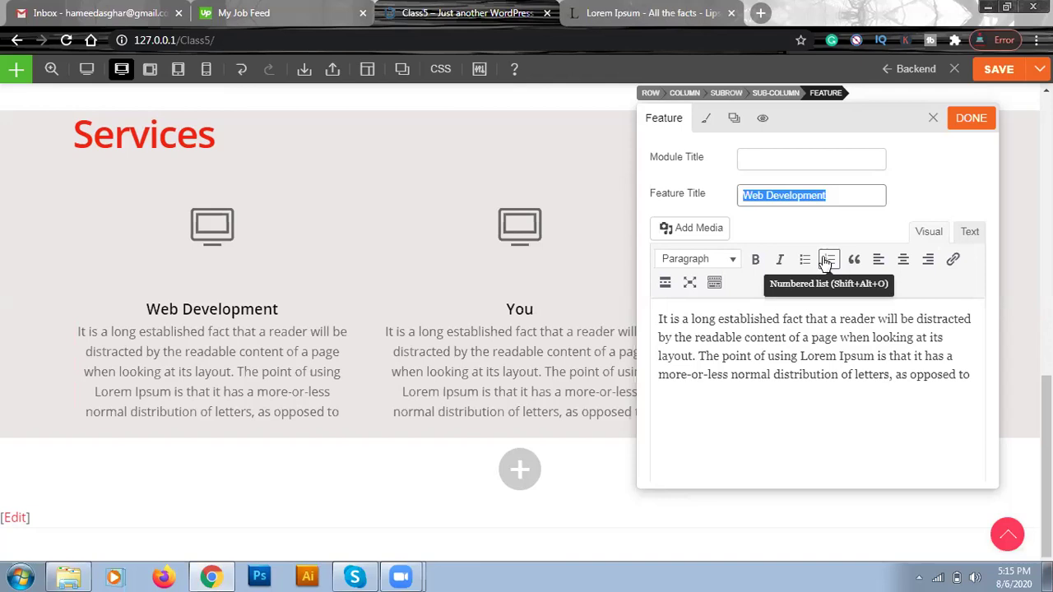
{"action": "key", "text": "BackSpace"}
{"action": "key", "text": "BackSpace"}
{"action": "key", "text": "BackSpace"}
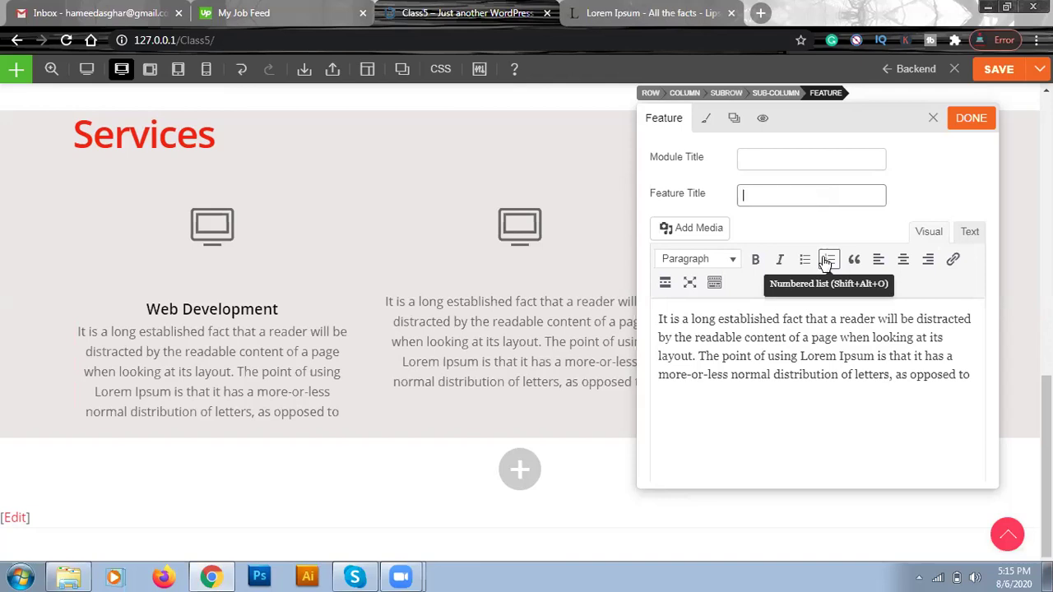
{"action": "type", "text": "Fre"}
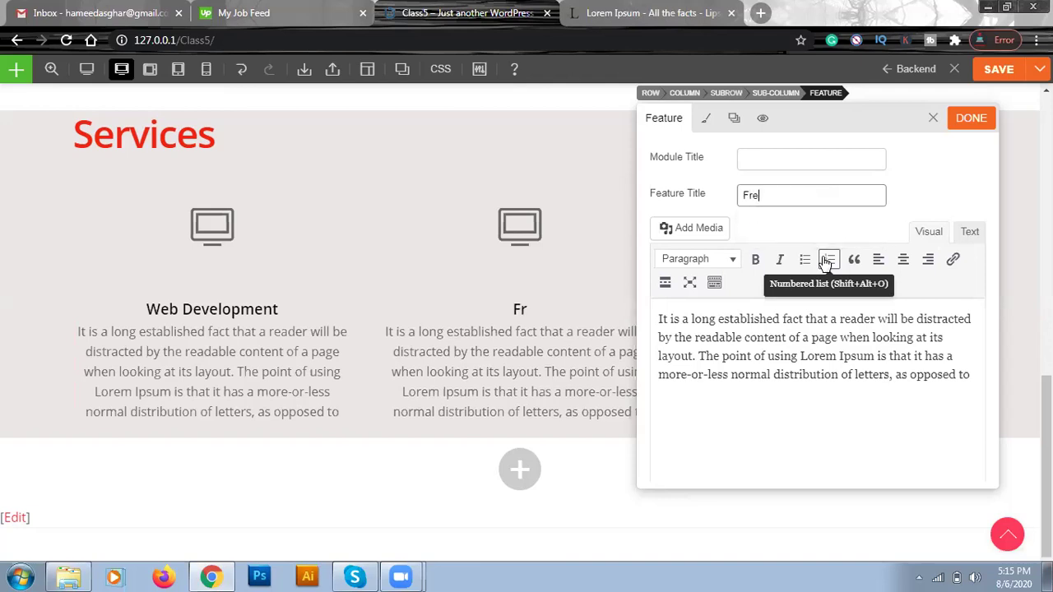
{"action": "type", "text": "e Courses"}
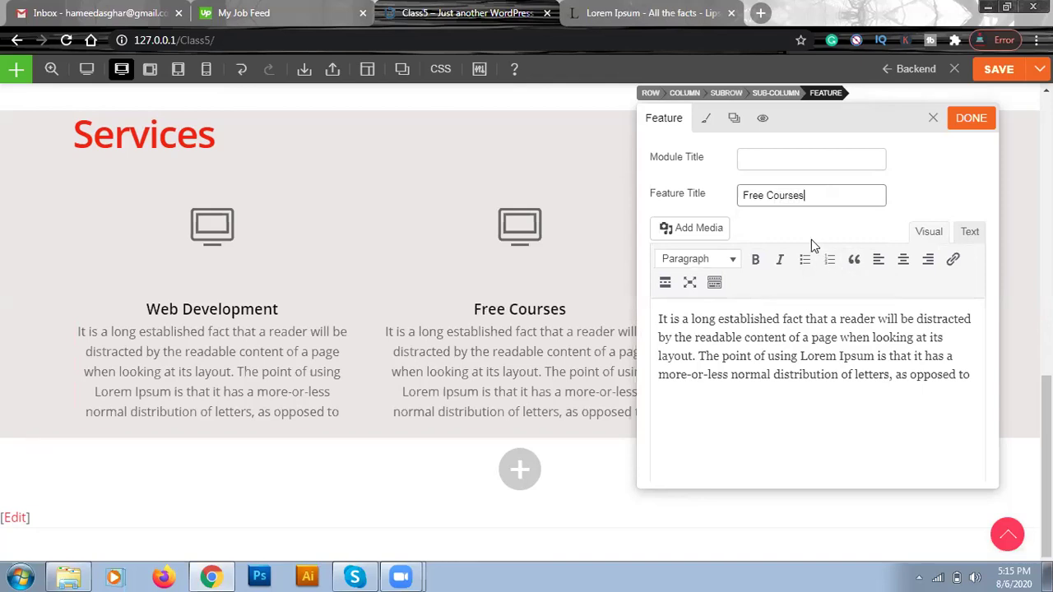
Replace the Free Courses feature's desktop icon with the Themify youtube icon, found by searching for "youtu"
{"action": "scroll", "coordinate": [812, 344], "scroll_direction": "down", "scroll_amount": 3}
{"action": "scroll", "coordinate": [811, 344], "scroll_direction": "down", "scroll_amount": 3}
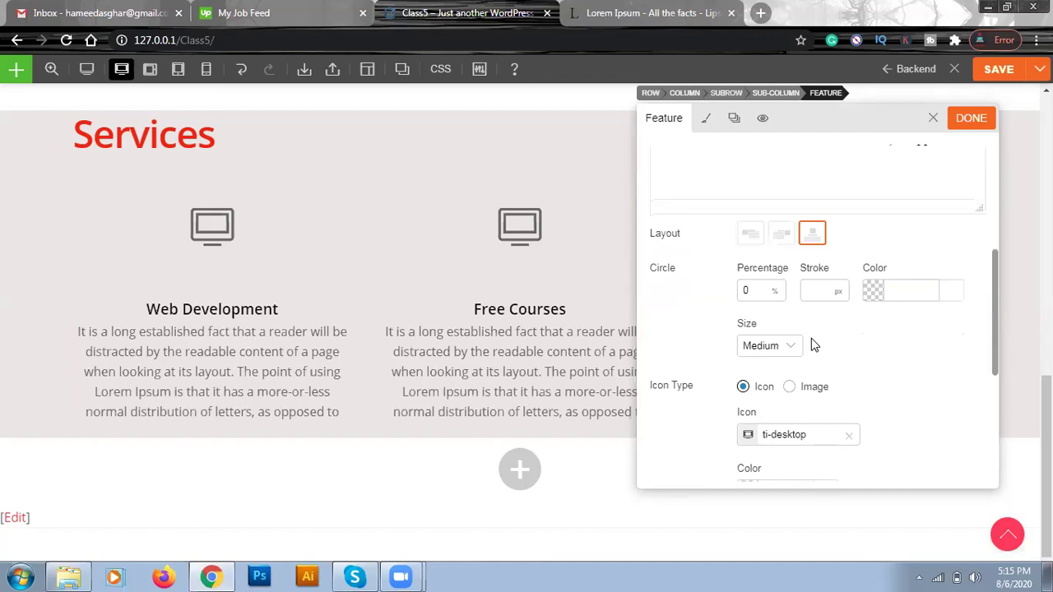
{"action": "scroll", "coordinate": [811, 344], "scroll_direction": "up", "scroll_amount": 2}
{"action": "scroll", "coordinate": [811, 341], "scroll_direction": "up", "scroll_amount": 5}
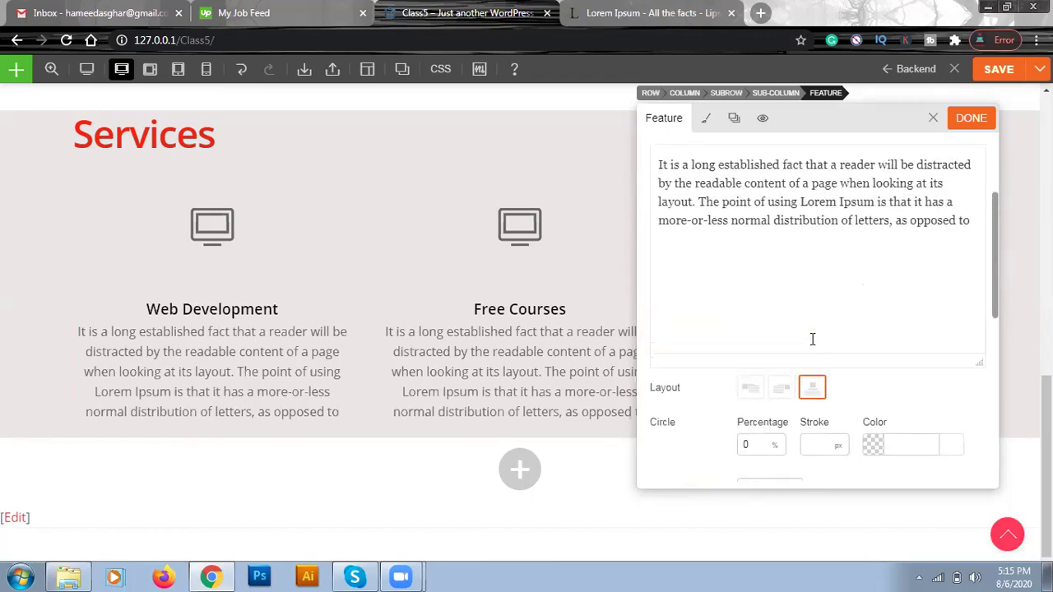
{"action": "left_click_drag", "start_coordinate": [811, 195], "coordinate": [596, 192]}
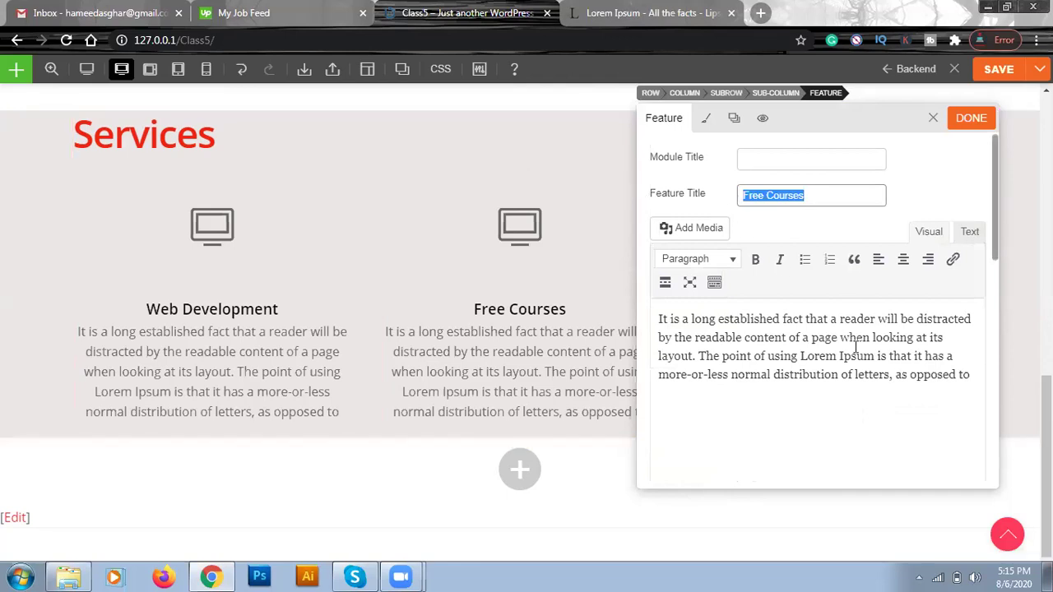
{"action": "scroll", "coordinate": [855, 349], "scroll_direction": "down", "scroll_amount": 5}
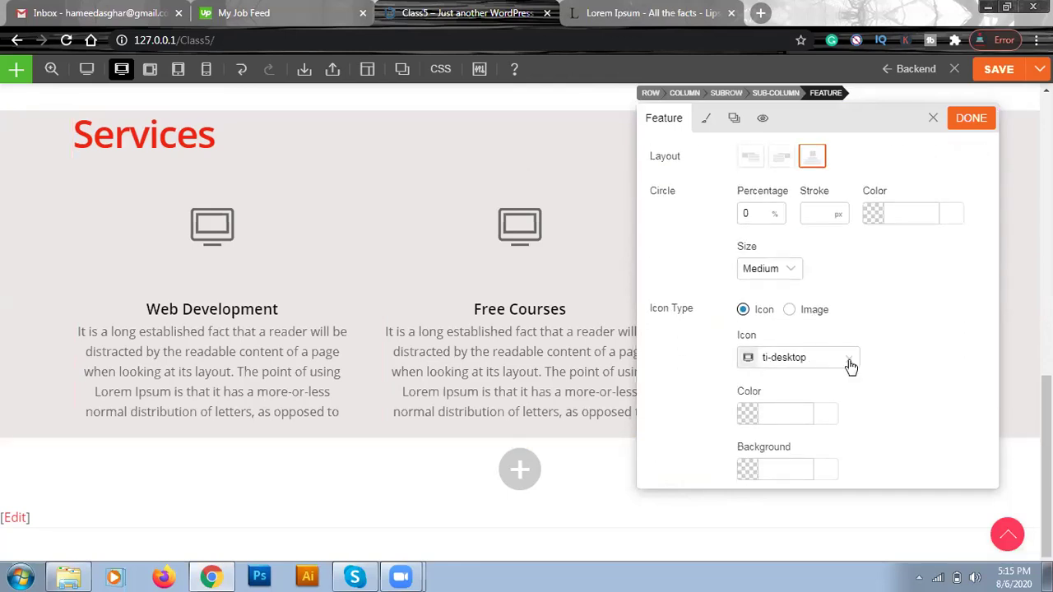
{"action": "left_click", "coordinate": [849, 360]}
{"action": "left_click", "coordinate": [791, 359]}
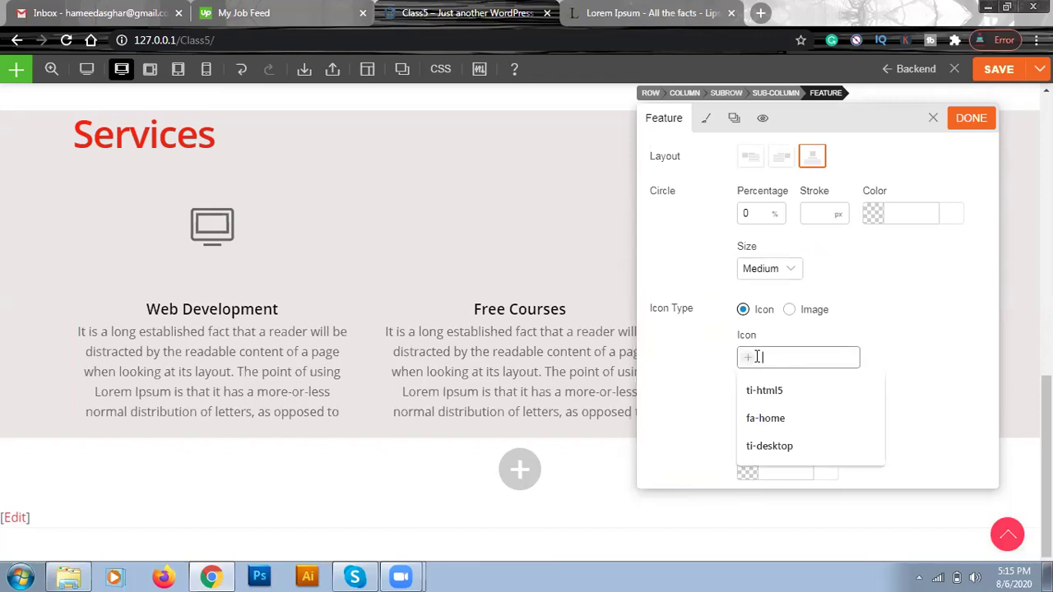
{"action": "left_click", "coordinate": [754, 361]}
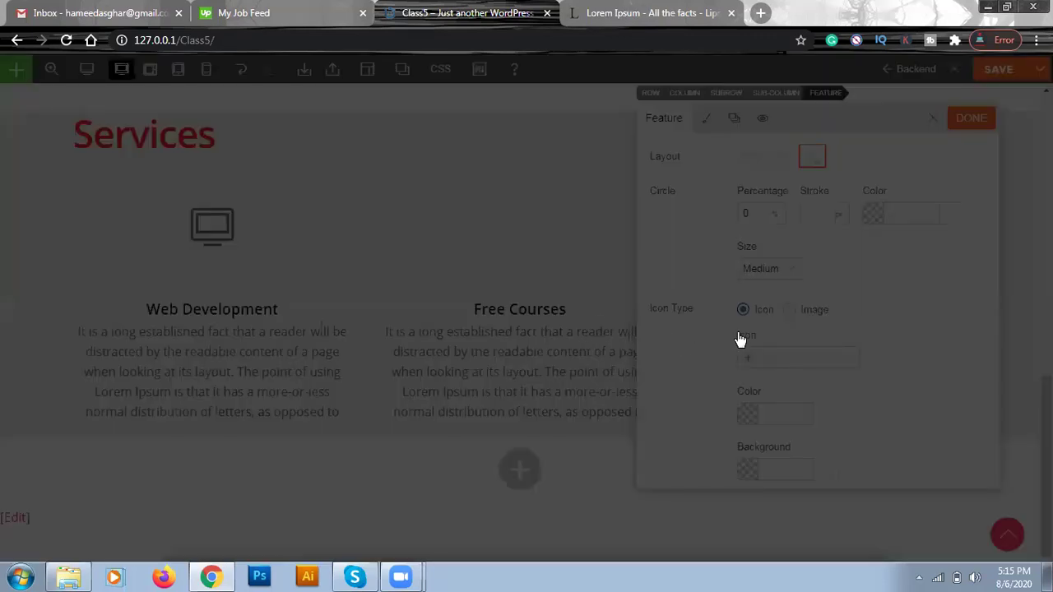
{"action": "scroll", "coordinate": [540, 346], "scroll_direction": "down", "scroll_amount": 3}
{"action": "scroll", "coordinate": [541, 346], "scroll_direction": "down", "scroll_amount": 7}
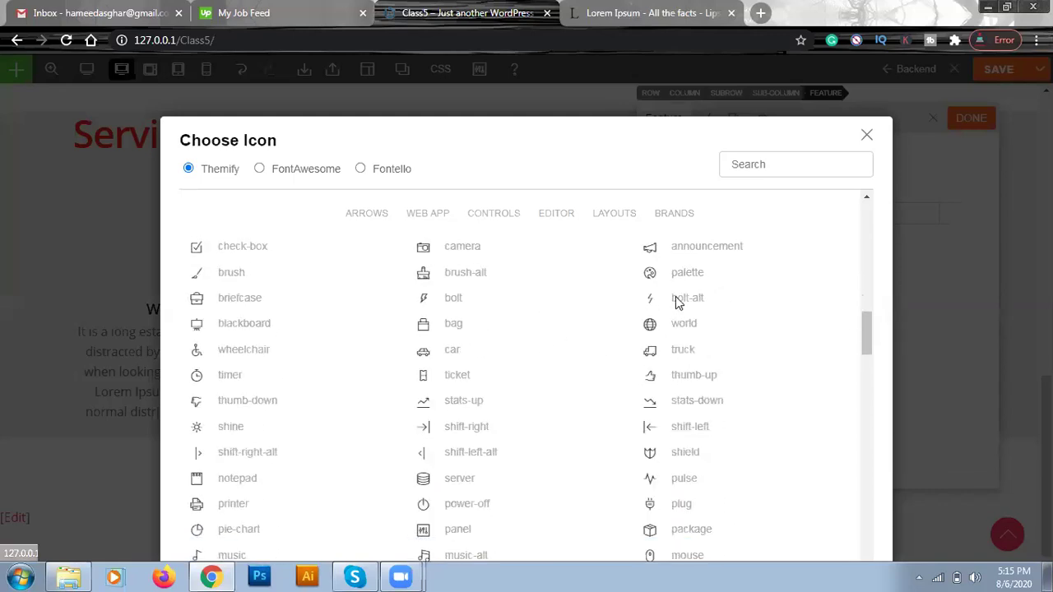
{"action": "scroll", "coordinate": [727, 421], "scroll_direction": "down", "scroll_amount": 8}
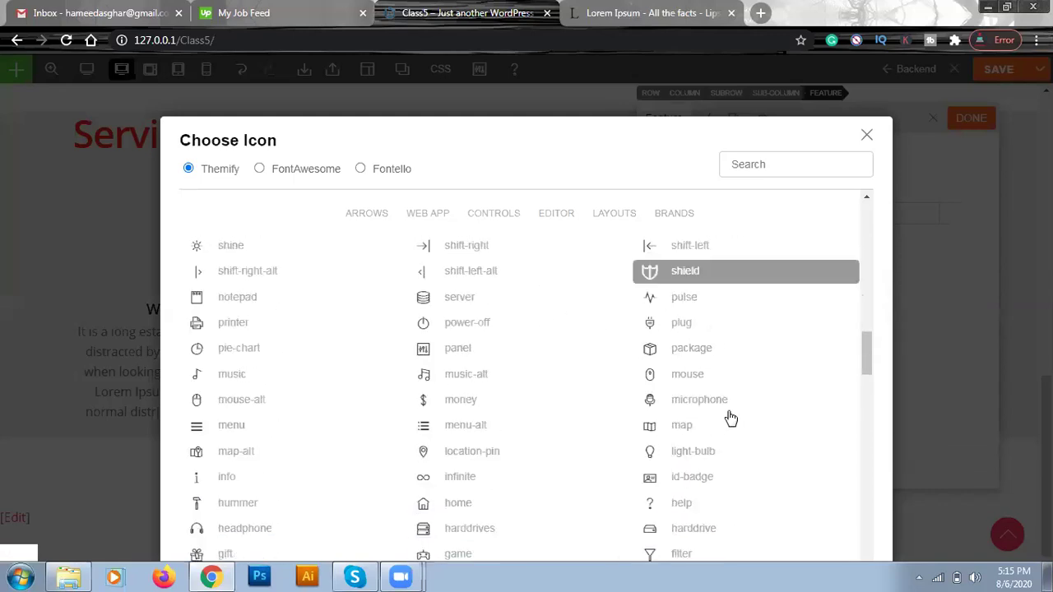
{"action": "left_click", "coordinate": [748, 167]}
{"action": "type", "text": "y"}
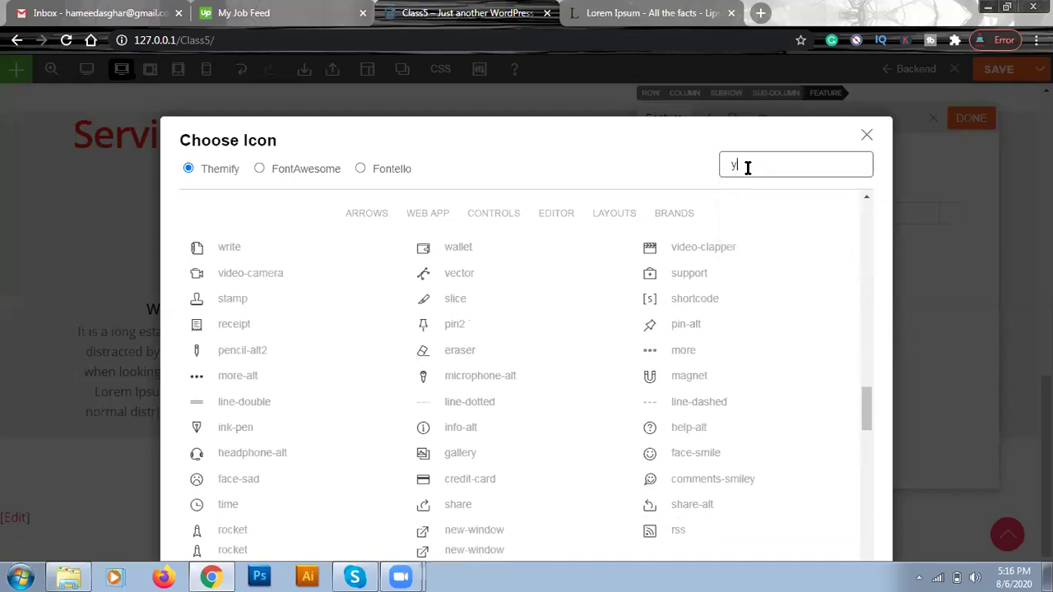
{"action": "type", "text": "outu"}
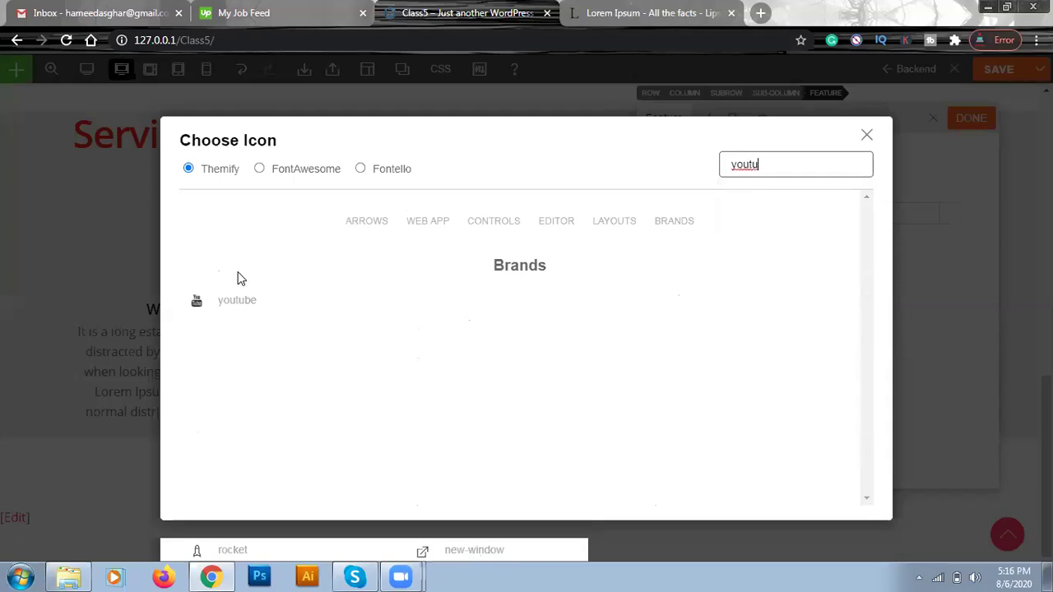
{"action": "left_click", "coordinate": [223, 301]}
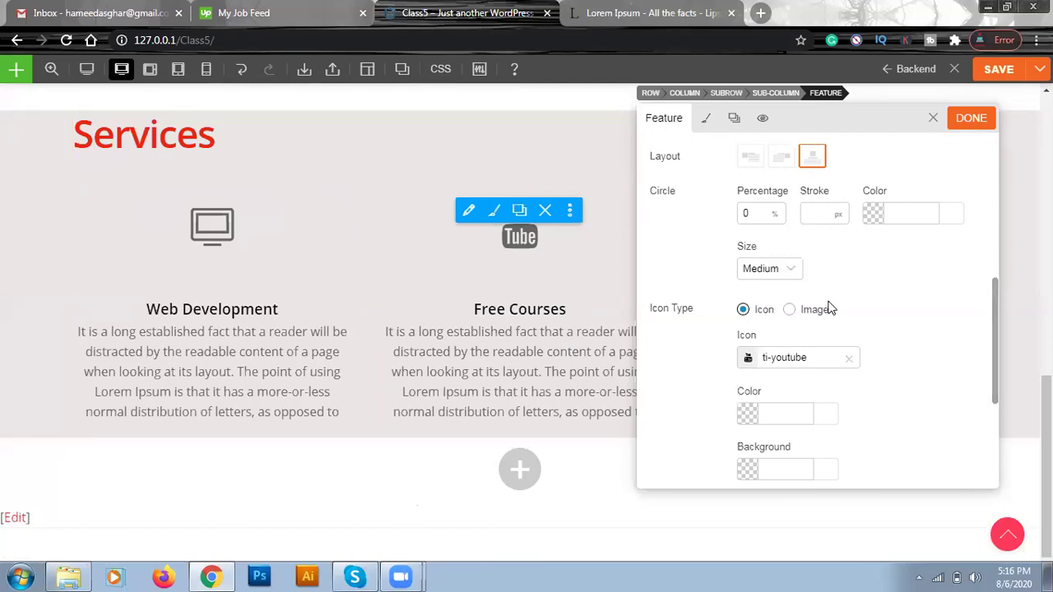
Open the bookmarked Institute of Freelancing YouTube page in a new browser tab and copy the link address of "Your channel"
{"action": "scroll", "coordinate": [828, 306], "scroll_direction": "down", "scroll_amount": 5}
{"action": "left_click", "coordinate": [753, 316]}
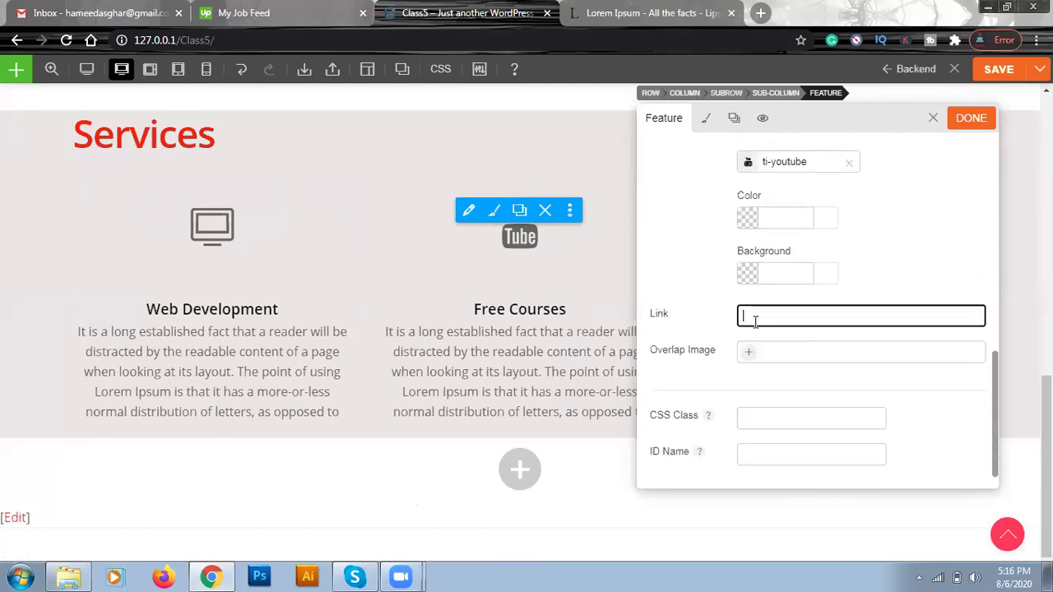
{"action": "left_click", "coordinate": [731, 13]}
{"action": "left_click", "coordinate": [575, 14]}
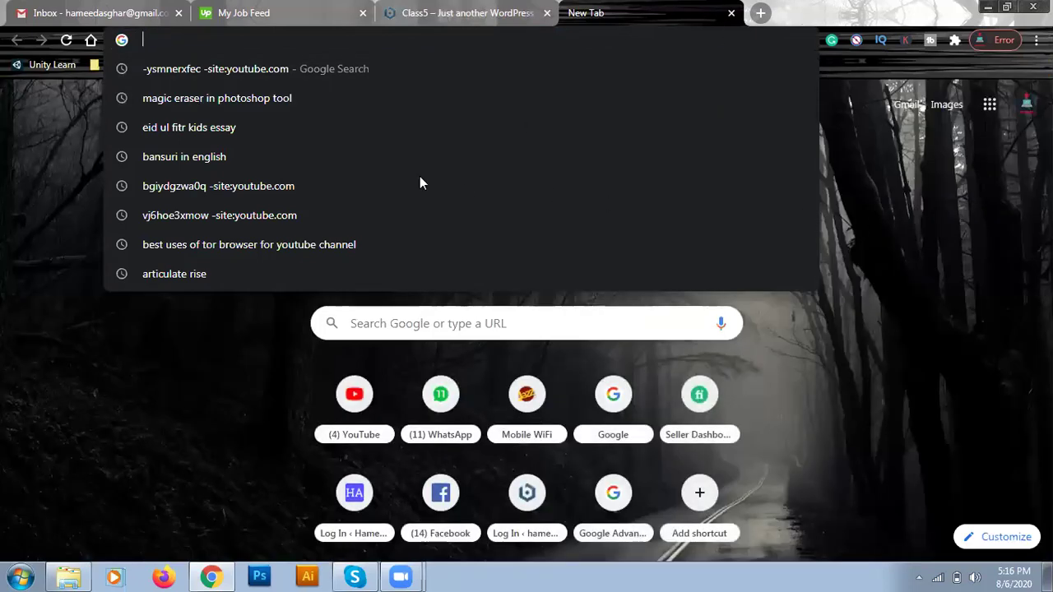
{"action": "key", "text": "Escape"}
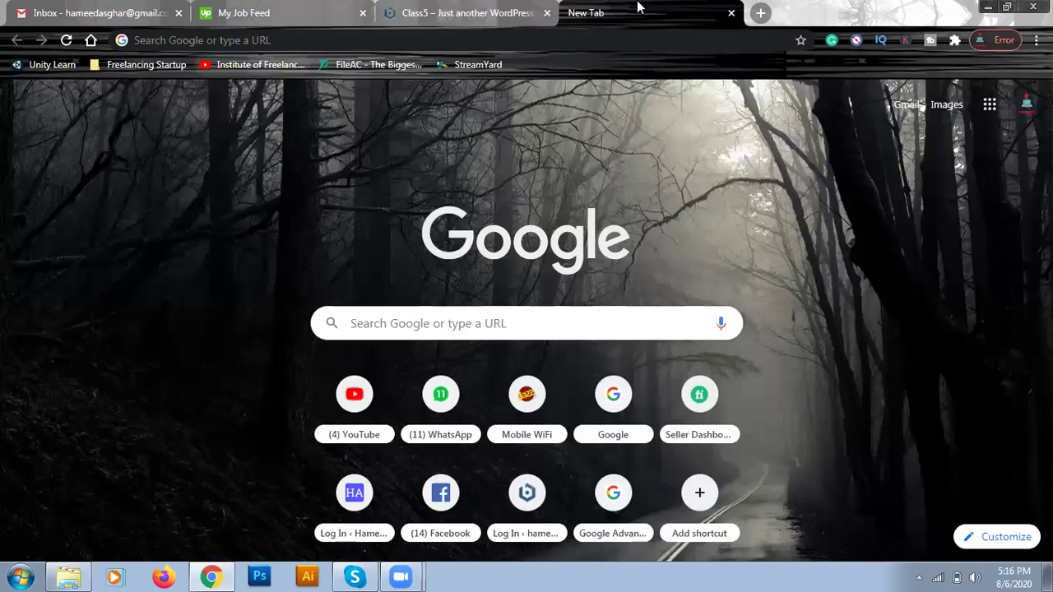
{"action": "left_click", "coordinate": [260, 65]}
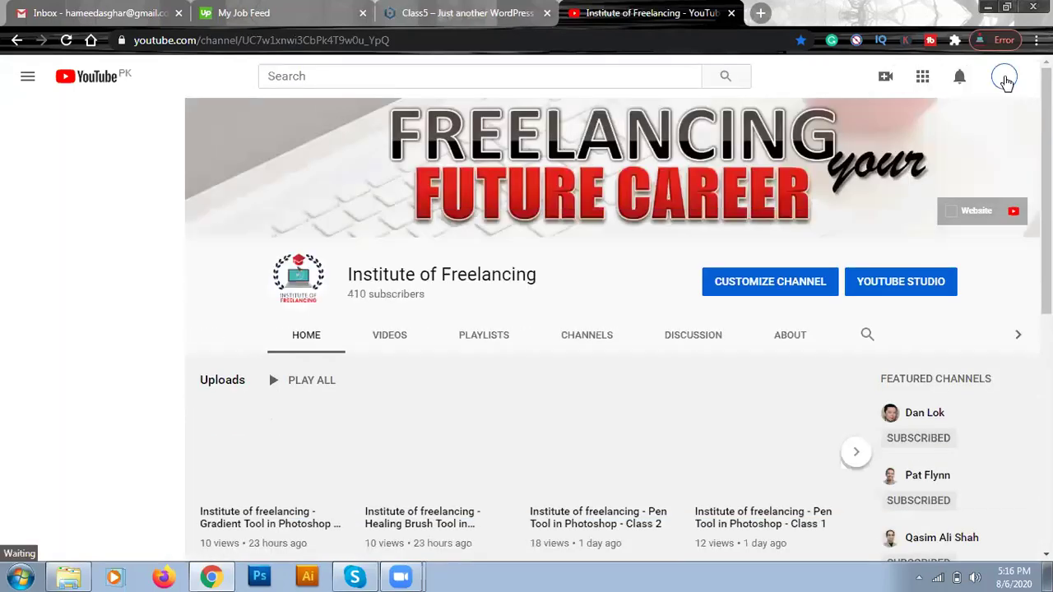
{"action": "left_click", "coordinate": [1005, 80]}
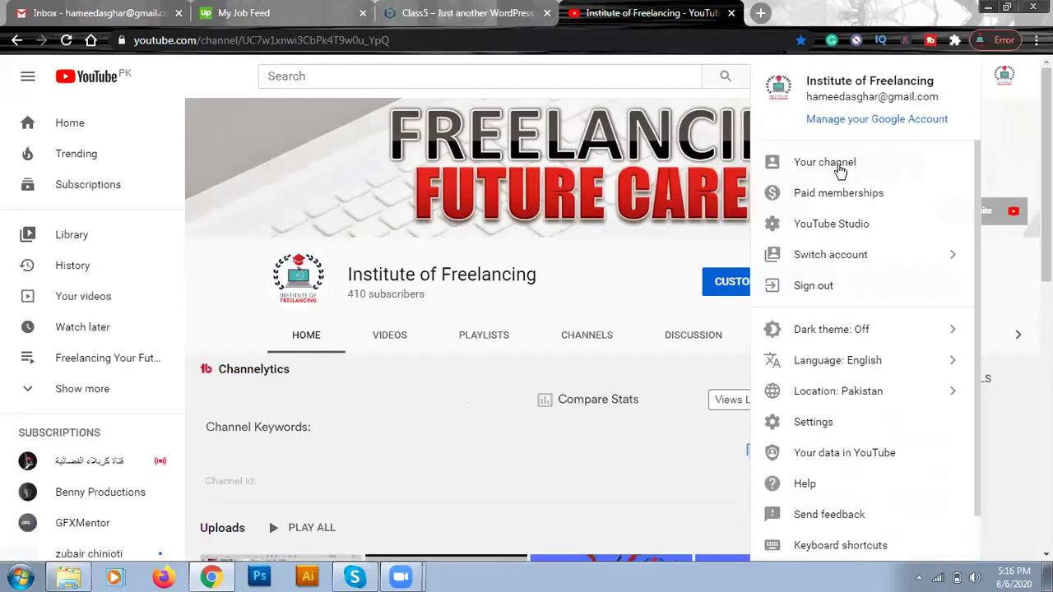
{"action": "right_click", "coordinate": [874, 279]}
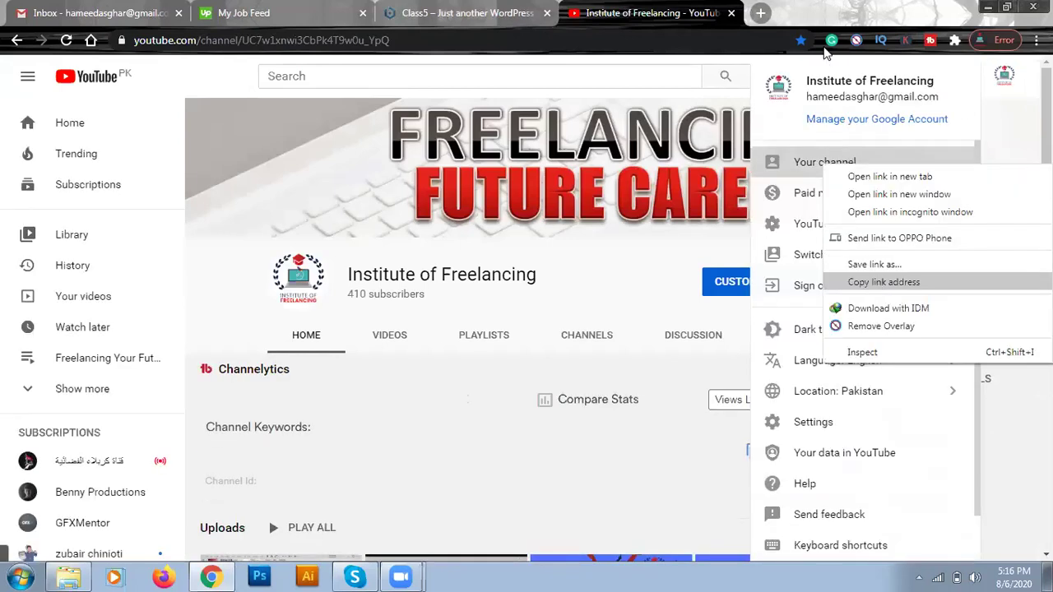
{"action": "left_click", "coordinate": [875, 282]}
Paste the YouTube channel address as the Free Courses feature's link, strip "?view_as=subscriber" from its end and finish editing the feature
{"action": "left_click", "coordinate": [490, 20]}
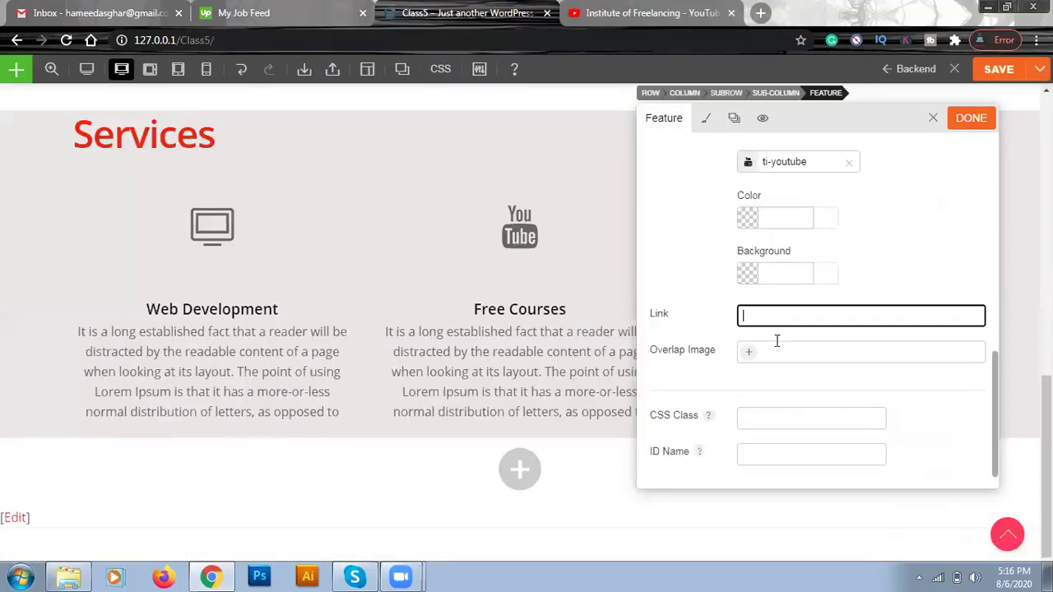
{"action": "key", "text": "ctrl+v"}
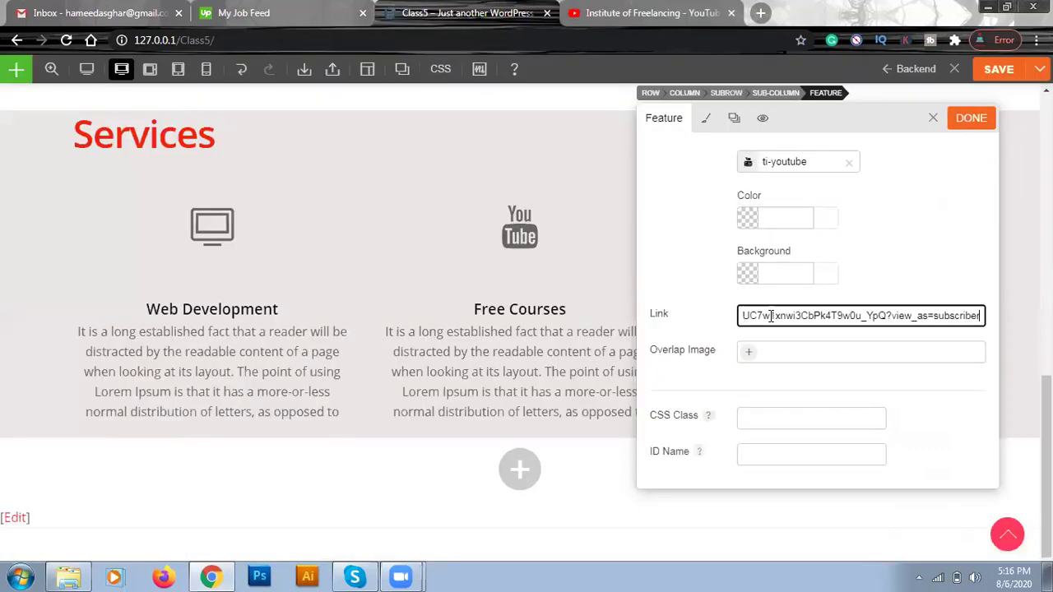
{"action": "key", "text": "BackSpace"}
{"action": "key", "text": "BackSpace"}
{"action": "key", "text": "BackSpace"}
{"action": "key", "text": "BackSpace"}
{"action": "key", "text": "BackSpace"}
{"action": "key", "text": "BackSpace"}
{"action": "key", "text": "BackSpace"}
{"action": "key", "text": "BackSpace"}
{"action": "key", "text": "BackSpace"}
{"action": "key", "text": "BackSpace"}
{"action": "key", "text": "BackSpace"}
{"action": "key", "text": "BackSpace"}
{"action": "key", "text": "BackSpace"}
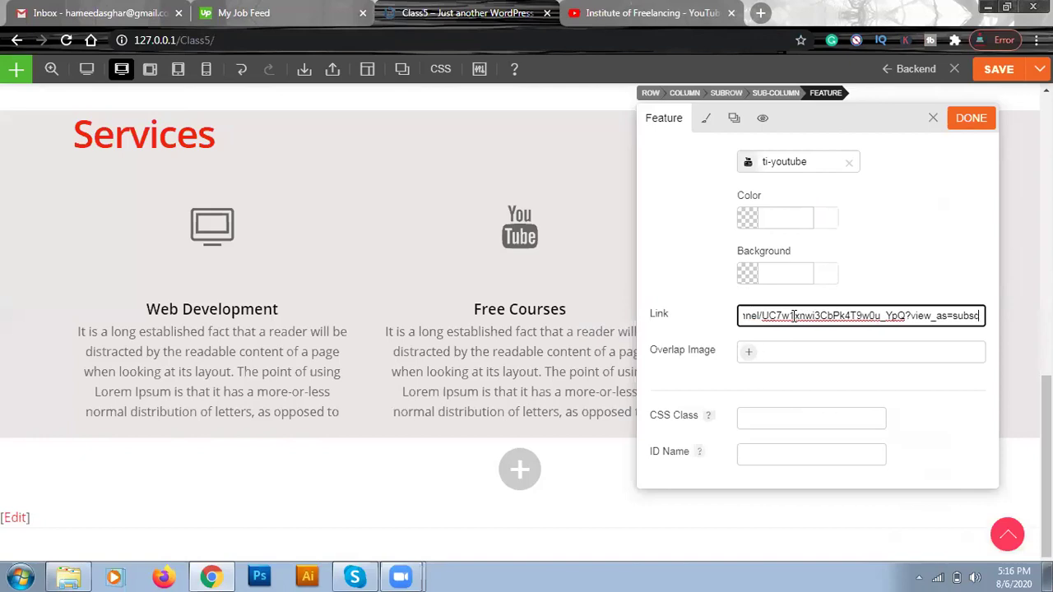
{"action": "key", "text": "BackSpace"}
{"action": "key", "text": "BackSpace"}
{"action": "key", "text": "BackSpace"}
{"action": "key", "text": "BackSpace"}
{"action": "key", "text": "BackSpace"}
{"action": "key", "text": "BackSpace"}
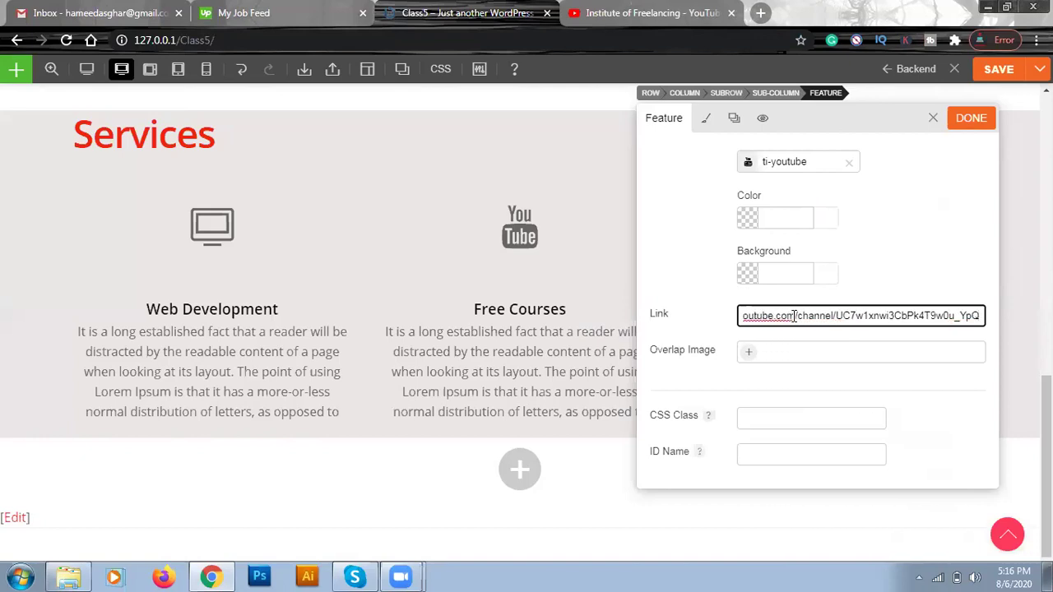
{"action": "key", "text": "ctrl+a"}
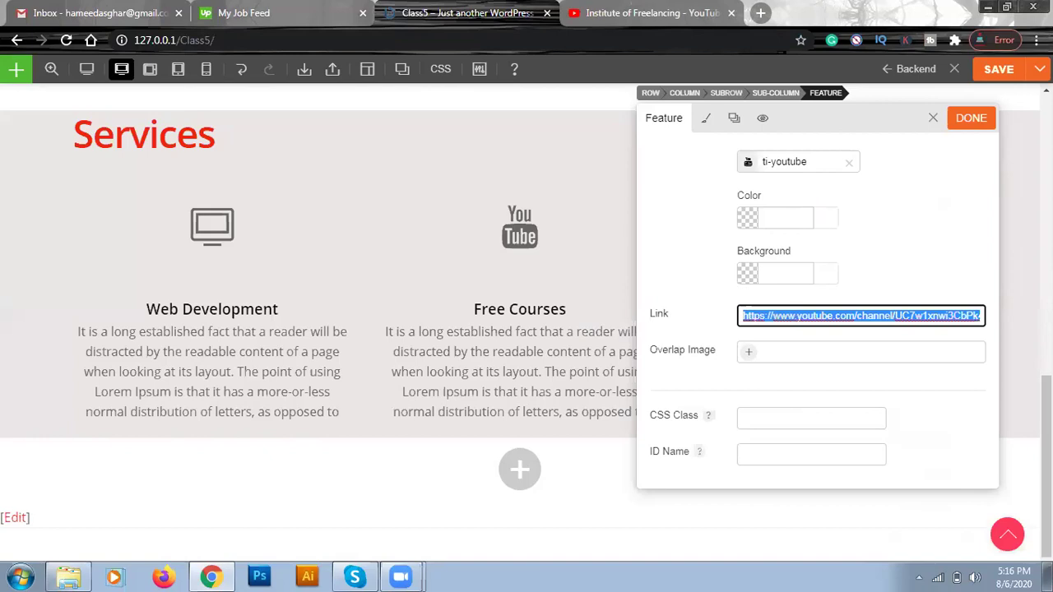
{"action": "left_click", "coordinate": [971, 118]}
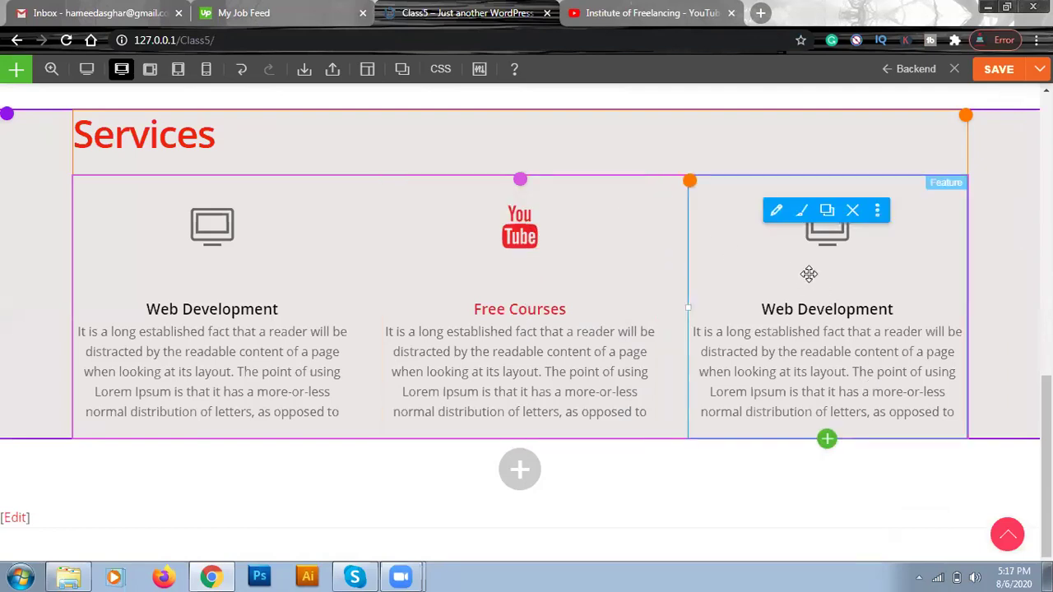
Reopen the Free Courses feature and set its link to open in a new tab
{"action": "left_click", "coordinate": [493, 283]}
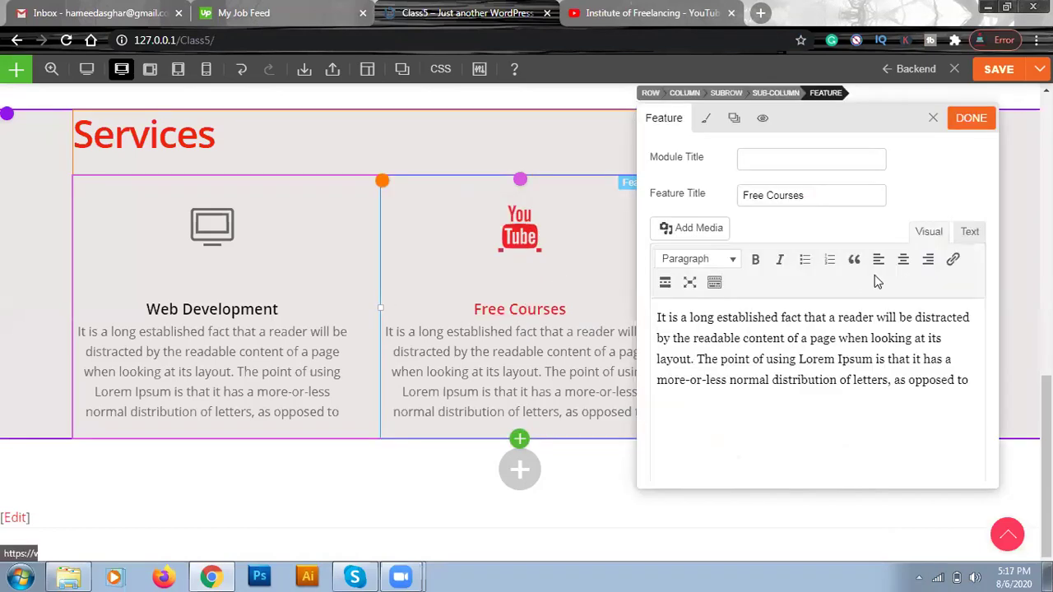
{"action": "scroll", "coordinate": [856, 368], "scroll_direction": "down", "scroll_amount": 4}
{"action": "scroll", "coordinate": [855, 369], "scroll_direction": "down", "scroll_amount": 5}
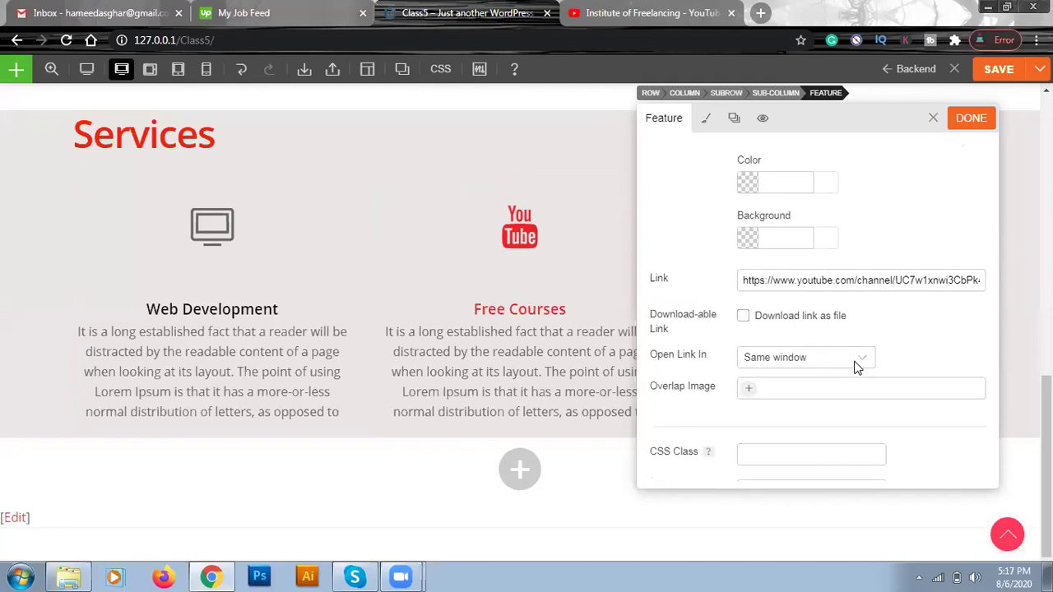
{"action": "scroll", "coordinate": [855, 369], "scroll_direction": "down", "scroll_amount": 1}
{"action": "left_click", "coordinate": [847, 331]}
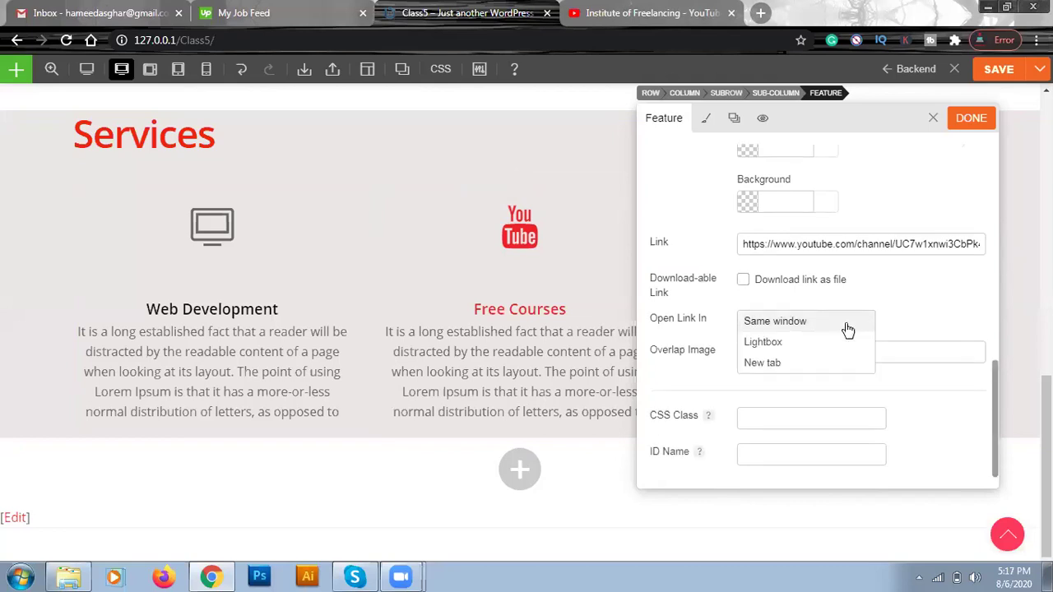
{"action": "left_click", "coordinate": [816, 364]}
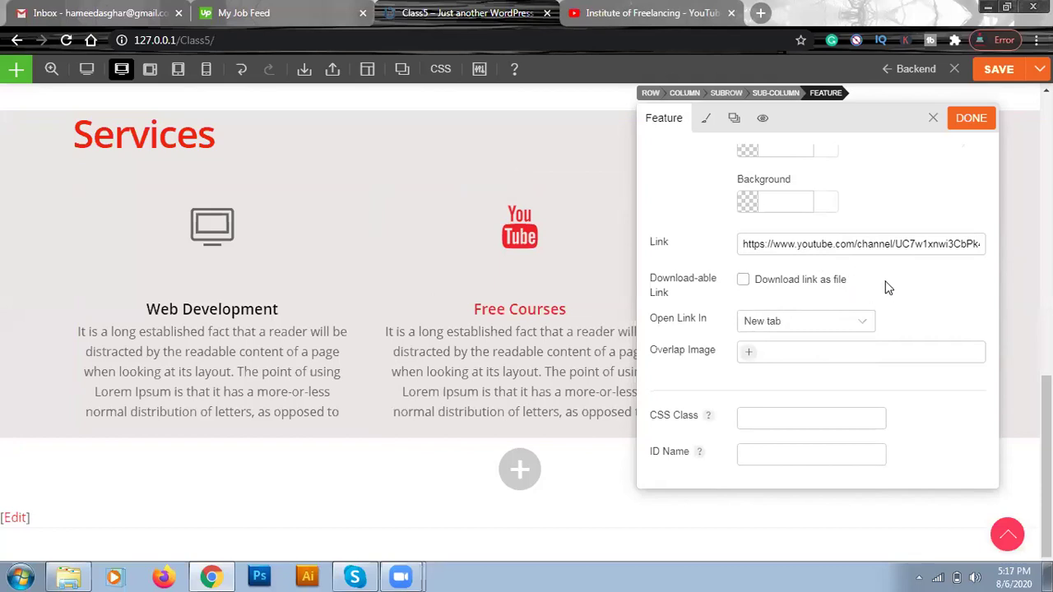
Review the Free Courses feature's background styling options and finish editing the feature
{"action": "scroll", "coordinate": [894, 327], "scroll_direction": "up", "scroll_amount": 10}
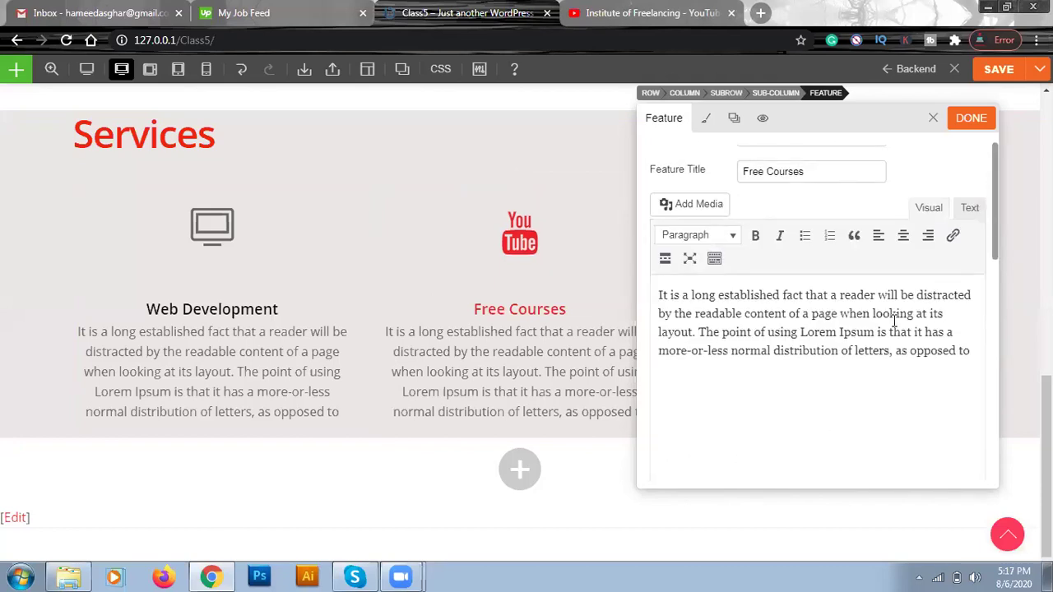
{"action": "left_click", "coordinate": [706, 119]}
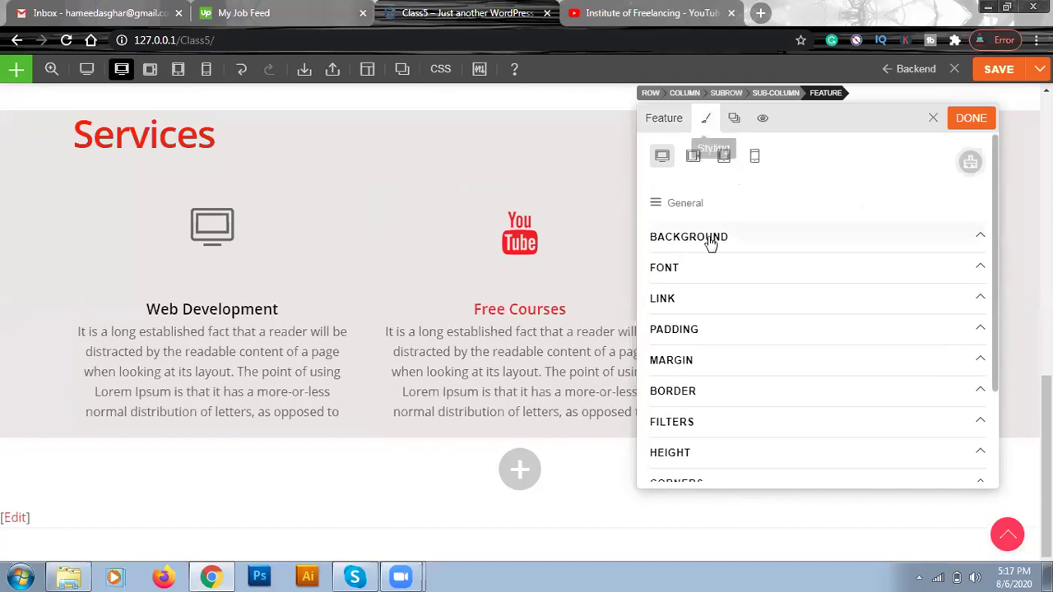
{"action": "left_click", "coordinate": [771, 240]}
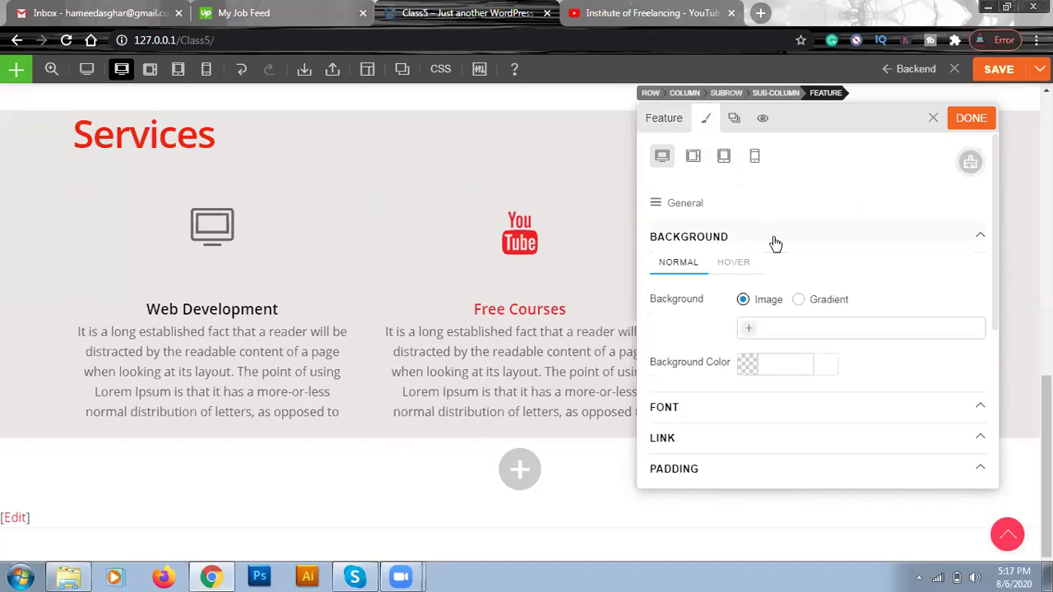
{"action": "left_click", "coordinate": [698, 231]}
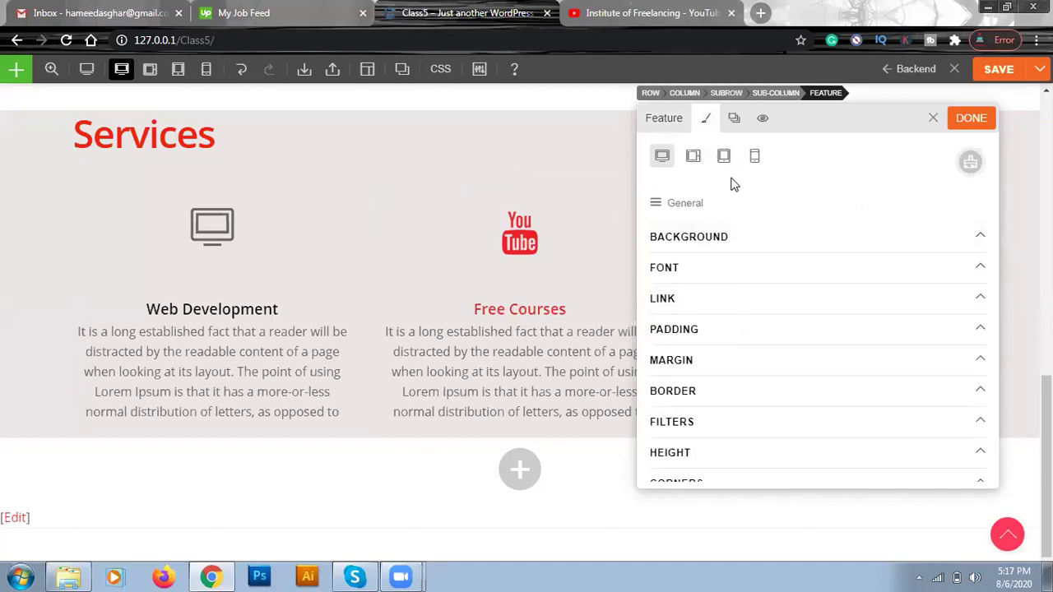
{"action": "left_click", "coordinate": [681, 122]}
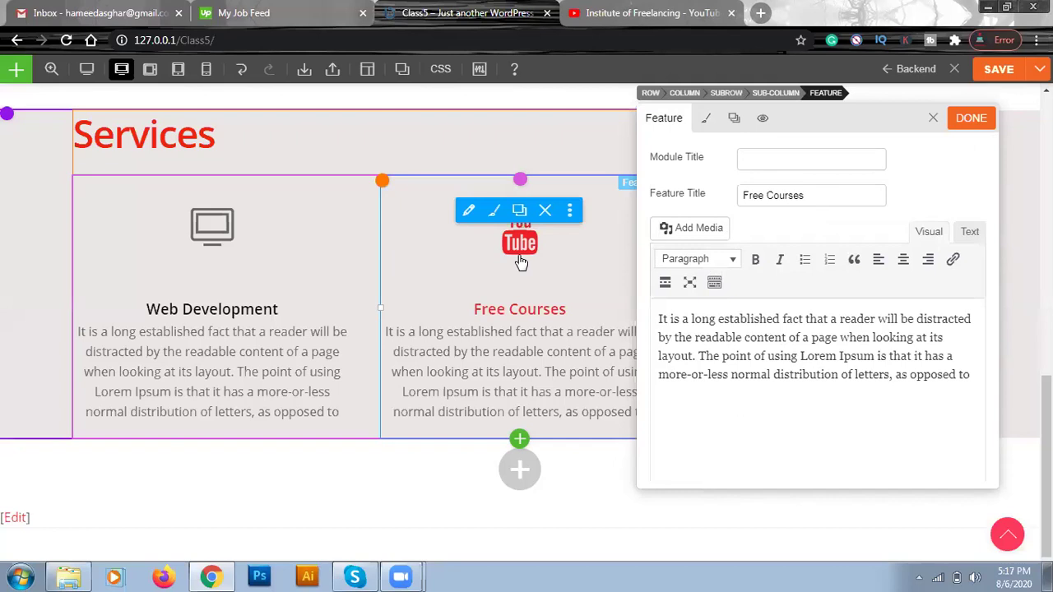
{"action": "left_click", "coordinate": [971, 118]}
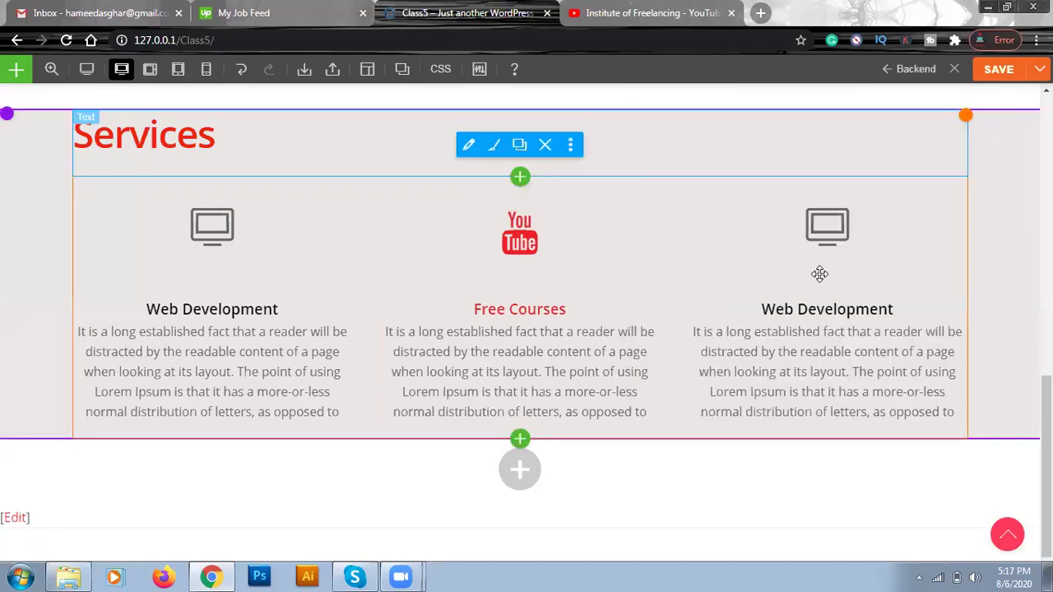
Open the third feature for editing and change its title to "Web Design"
{"action": "left_click", "coordinate": [834, 272]}
{"action": "left_click_drag", "start_coordinate": [835, 120], "coordinate": [388, 116]}
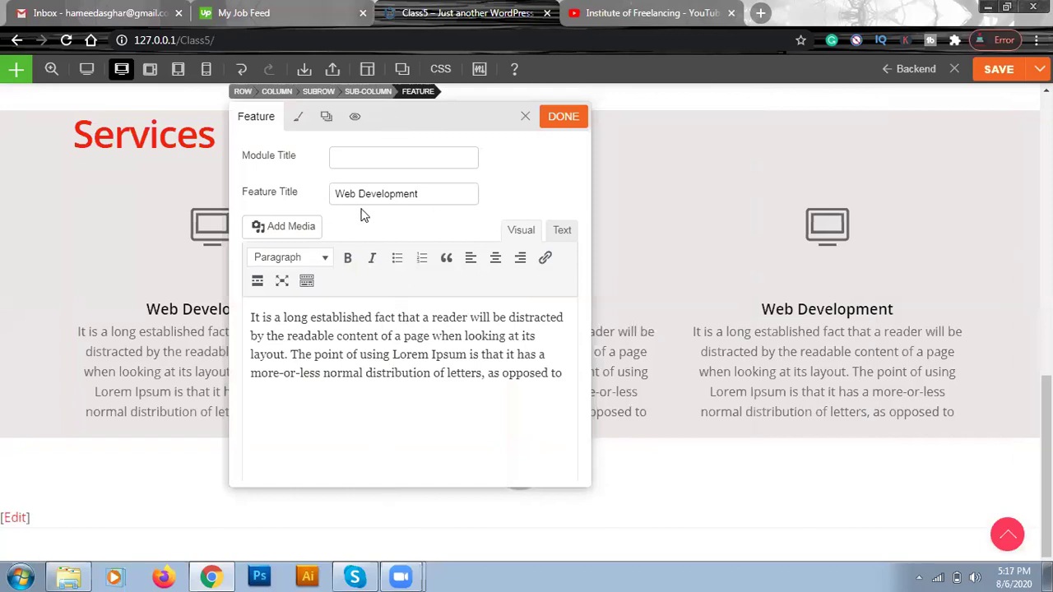
{"action": "left_click_drag", "start_coordinate": [379, 195], "coordinate": [325, 194]}
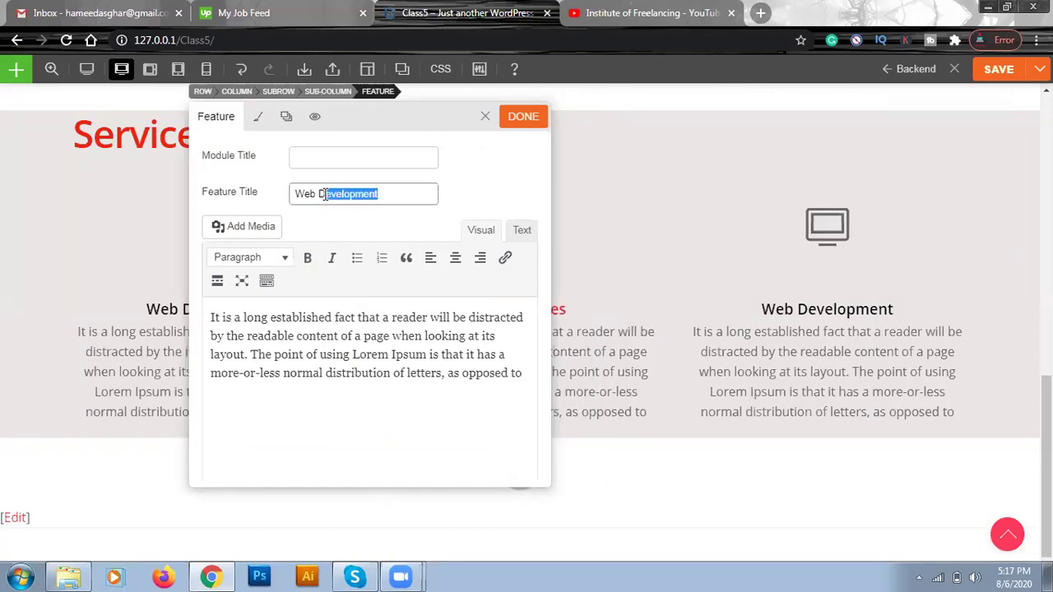
{"action": "type", "text": "esign"}
Remove the desktop icon from the Web Design feature and open the icon chooser
{"action": "scroll", "coordinate": [370, 337], "scroll_direction": "down", "scroll_amount": 4}
{"action": "scroll", "coordinate": [374, 343], "scroll_direction": "down", "scroll_amount": 1}
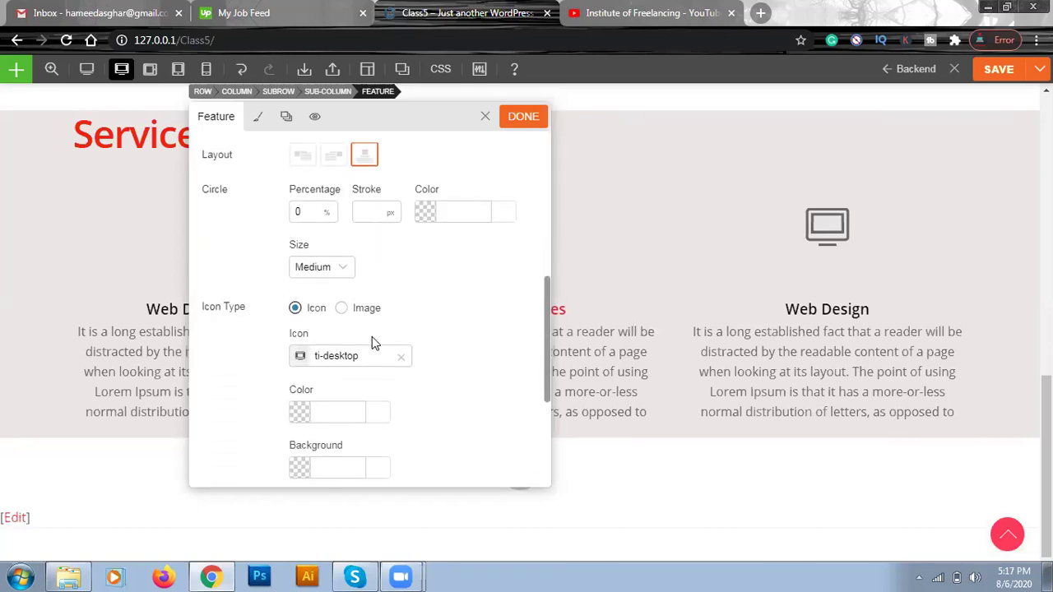
{"action": "scroll", "coordinate": [371, 341], "scroll_direction": "down", "scroll_amount": 2}
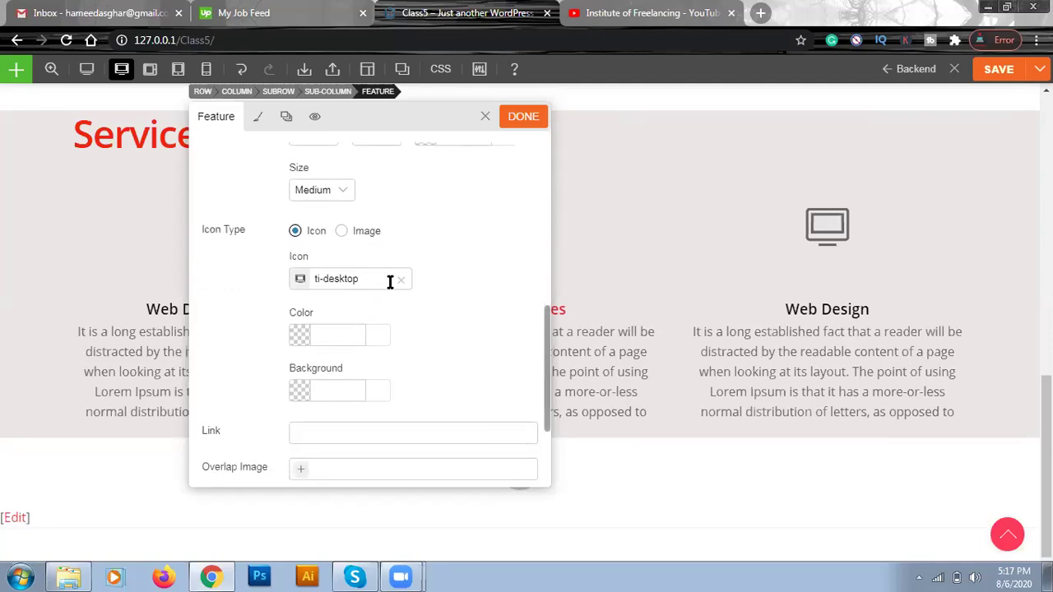
{"action": "left_click", "coordinate": [403, 280]}
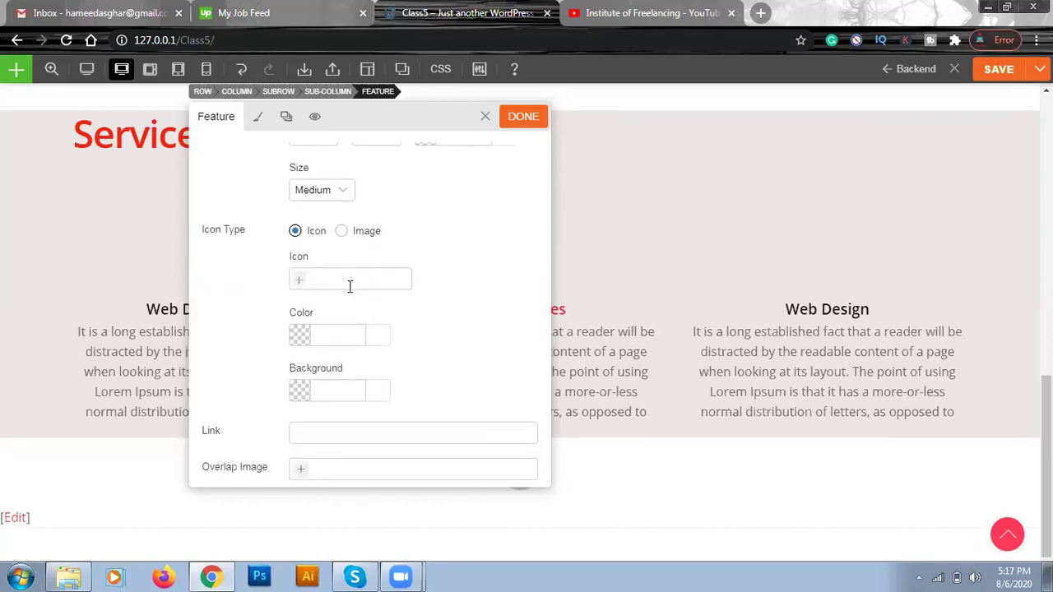
{"action": "left_click", "coordinate": [301, 282]}
Try searching the Themify icons for "design" and clear the search
{"action": "left_click", "coordinate": [755, 163]}
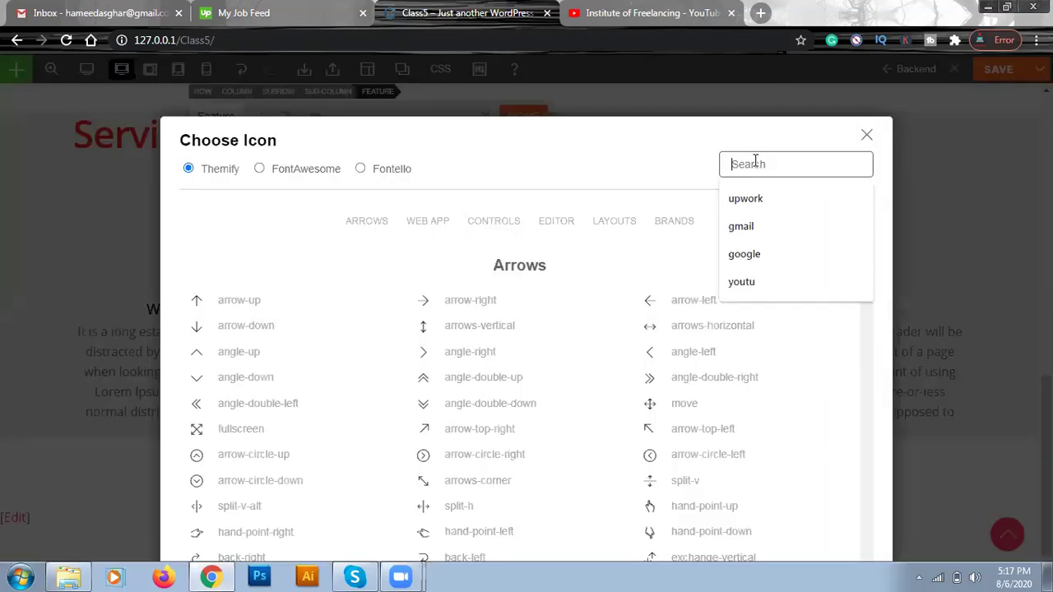
{"action": "type", "text": "d"}
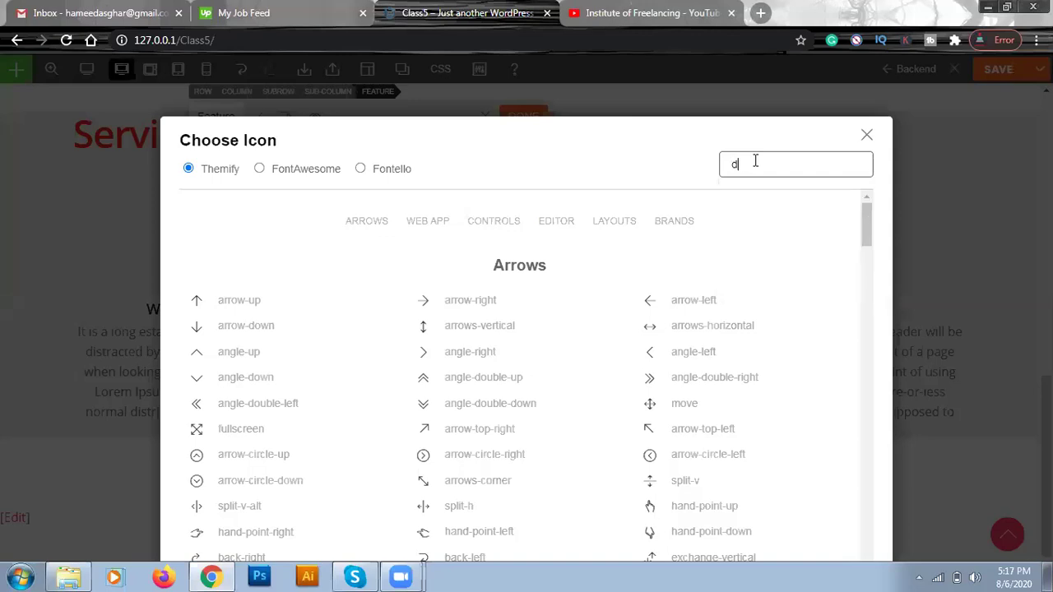
{"action": "type", "text": "esign"}
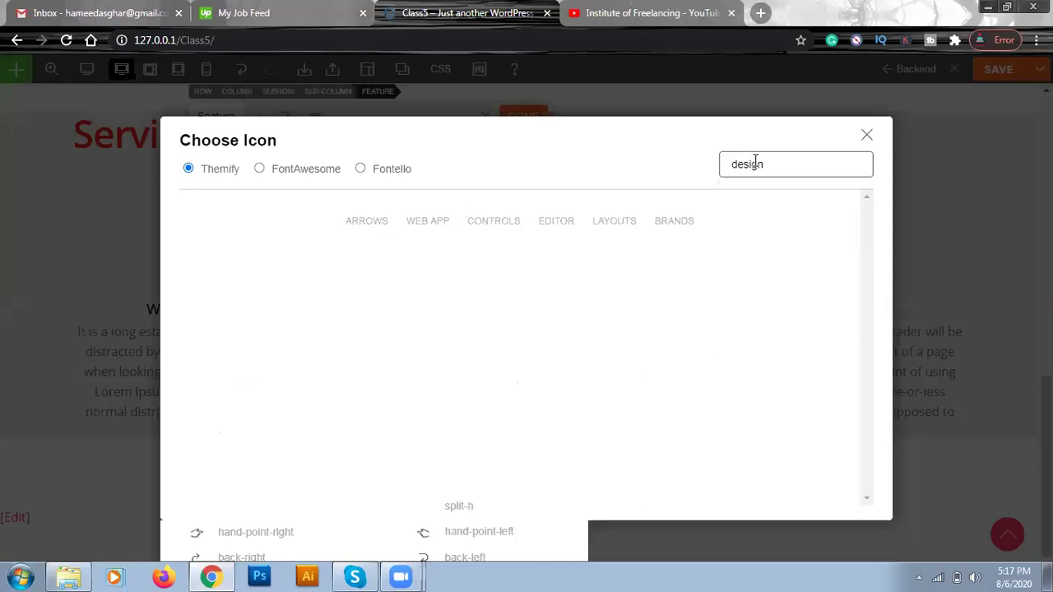
{"action": "key", "text": "BackSpace"}
{"action": "key", "text": "BackSpace"}
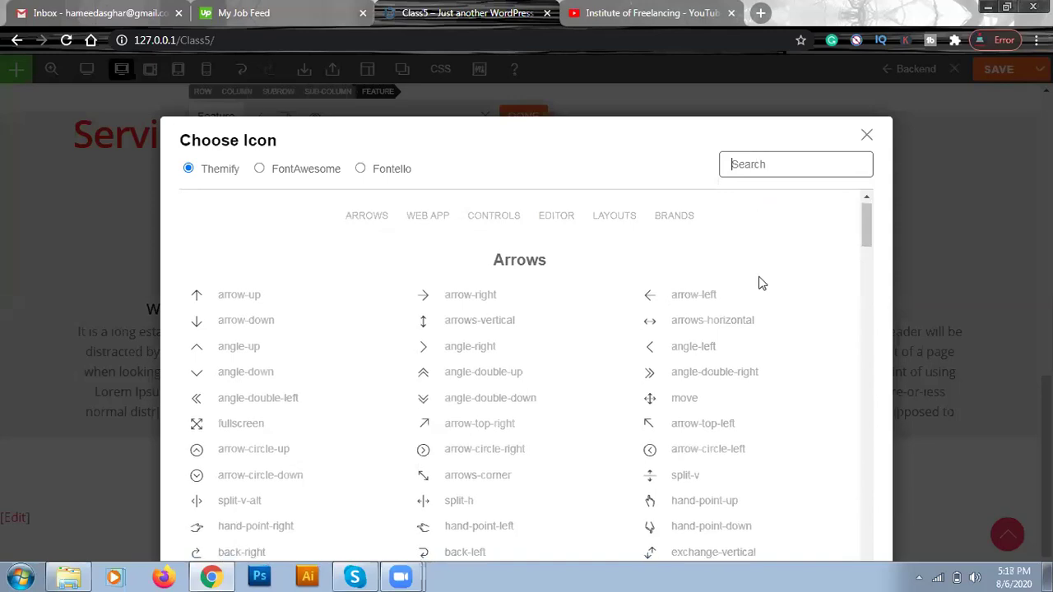
Browse the Themify icons, choose gallery as the Web Design feature's icon and finish editing the feature
{"action": "scroll", "coordinate": [757, 282], "scroll_direction": "down", "scroll_amount": 8}
{"action": "scroll", "coordinate": [761, 283], "scroll_direction": "down", "scroll_amount": 7}
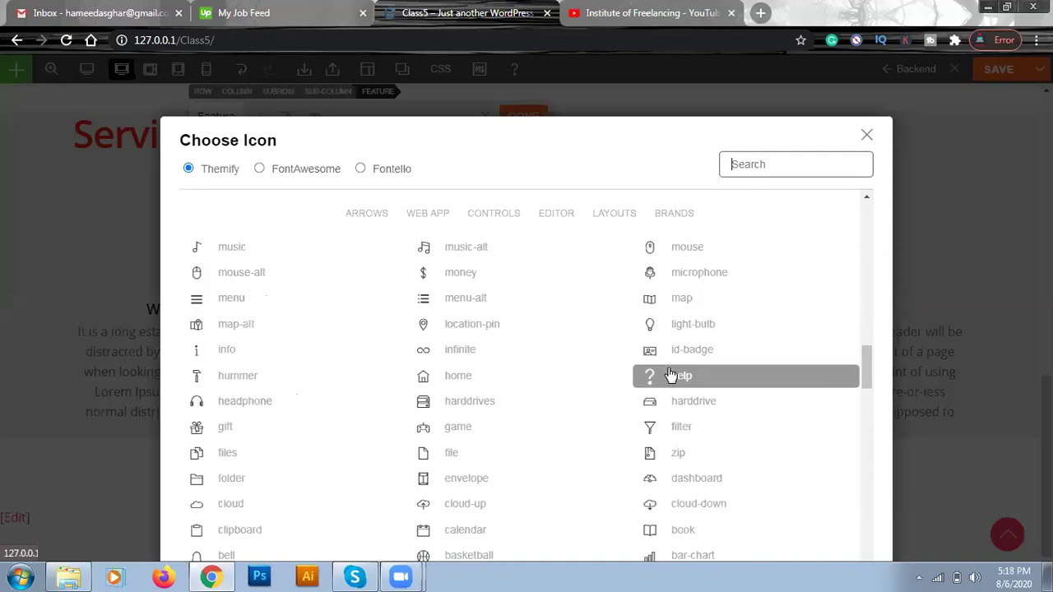
{"action": "scroll", "coordinate": [670, 376], "scroll_direction": "down", "scroll_amount": 1}
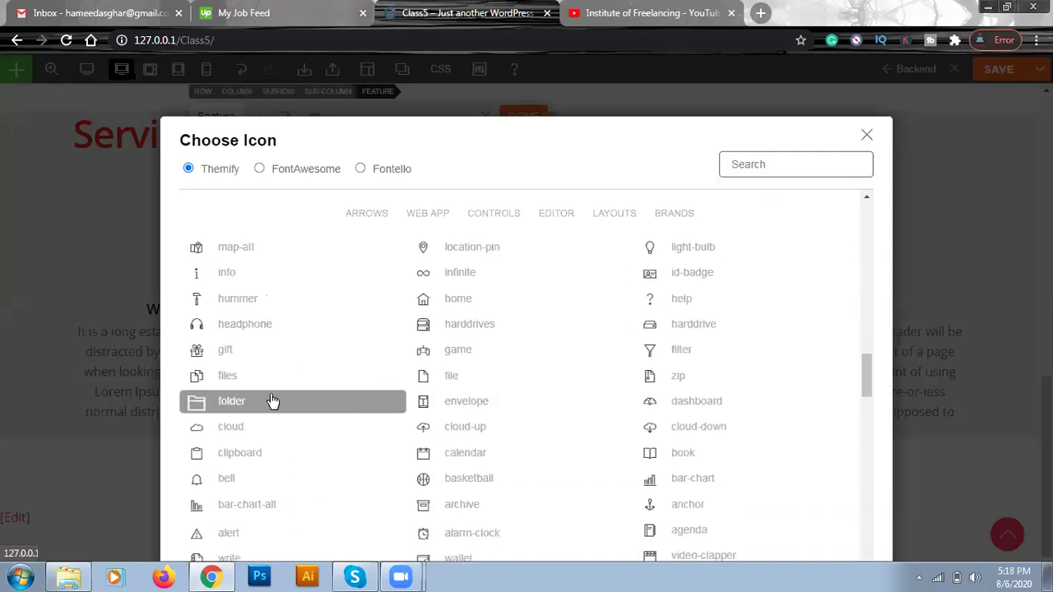
{"action": "scroll", "coordinate": [273, 401], "scroll_direction": "down", "scroll_amount": 2}
{"action": "scroll", "coordinate": [273, 400], "scroll_direction": "down", "scroll_amount": 1}
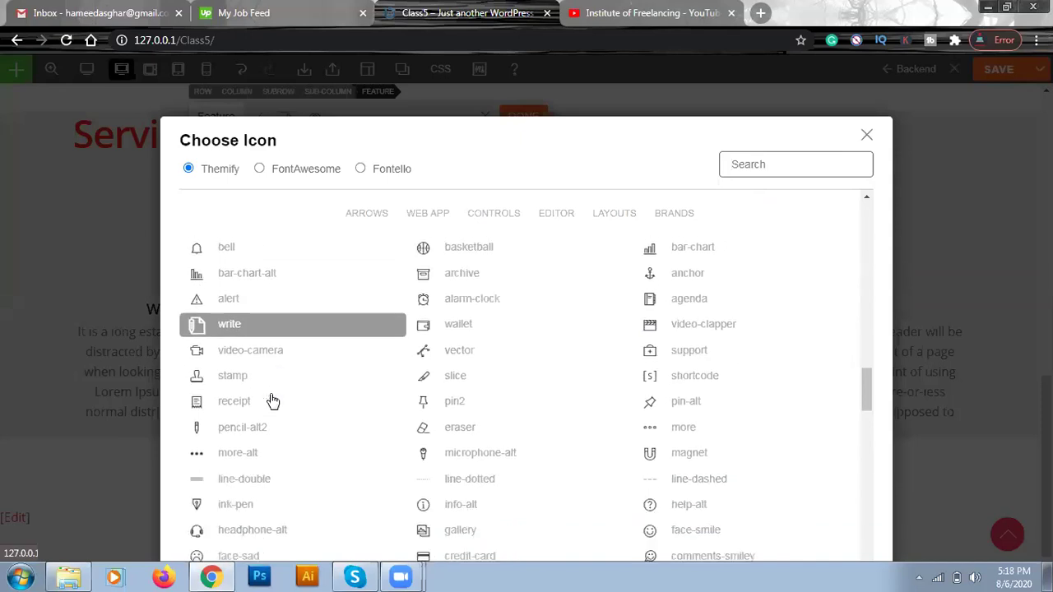
{"action": "scroll", "coordinate": [272, 400], "scroll_direction": "down", "scroll_amount": 1}
{"action": "scroll", "coordinate": [282, 390], "scroll_direction": "down", "scroll_amount": 1}
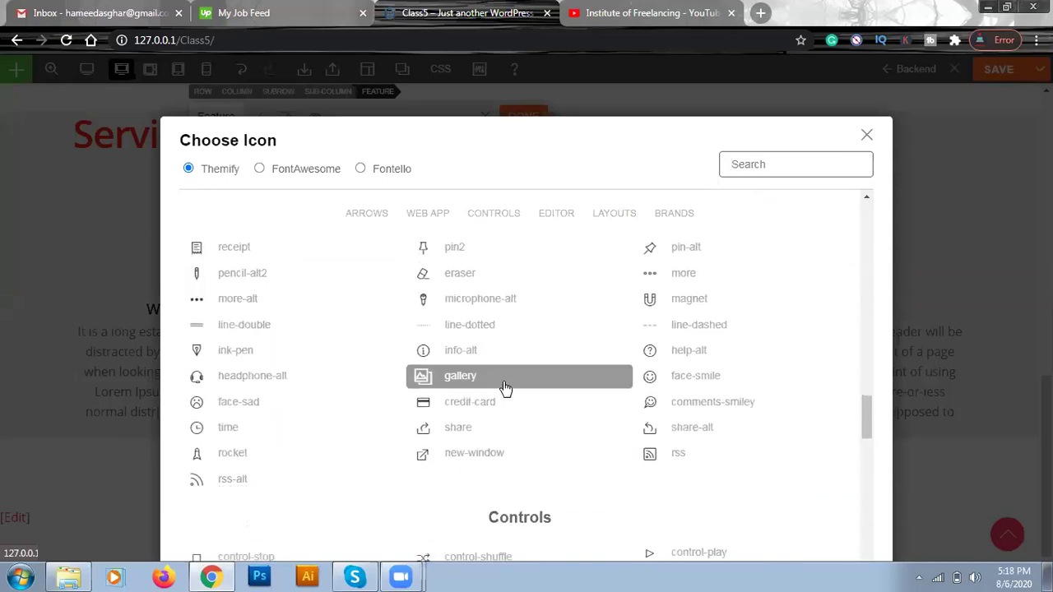
{"action": "scroll", "coordinate": [504, 387], "scroll_direction": "down", "scroll_amount": 2}
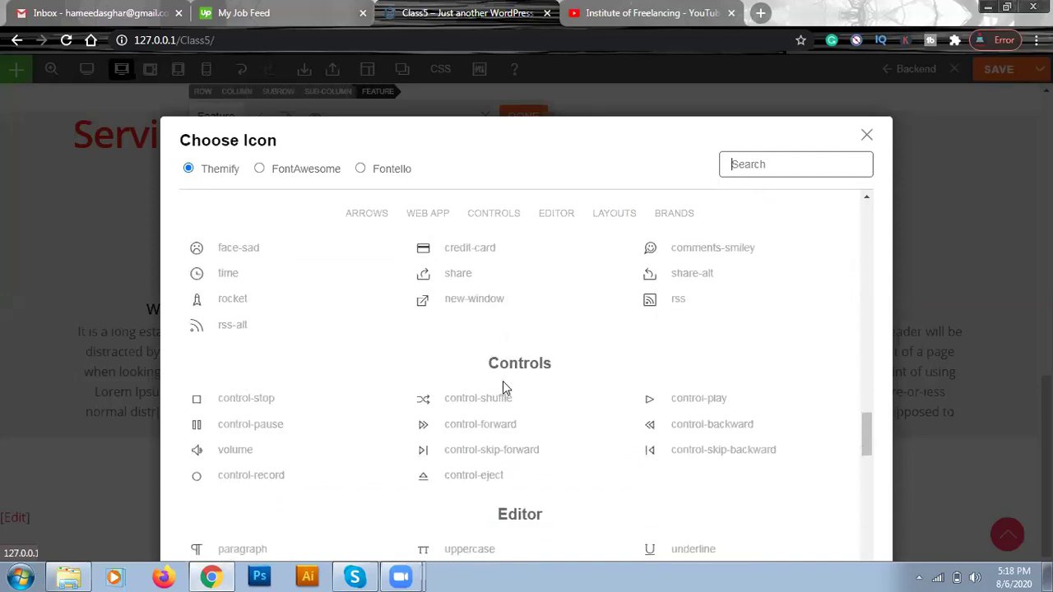
{"action": "scroll", "coordinate": [493, 383], "scroll_direction": "up", "scroll_amount": 1}
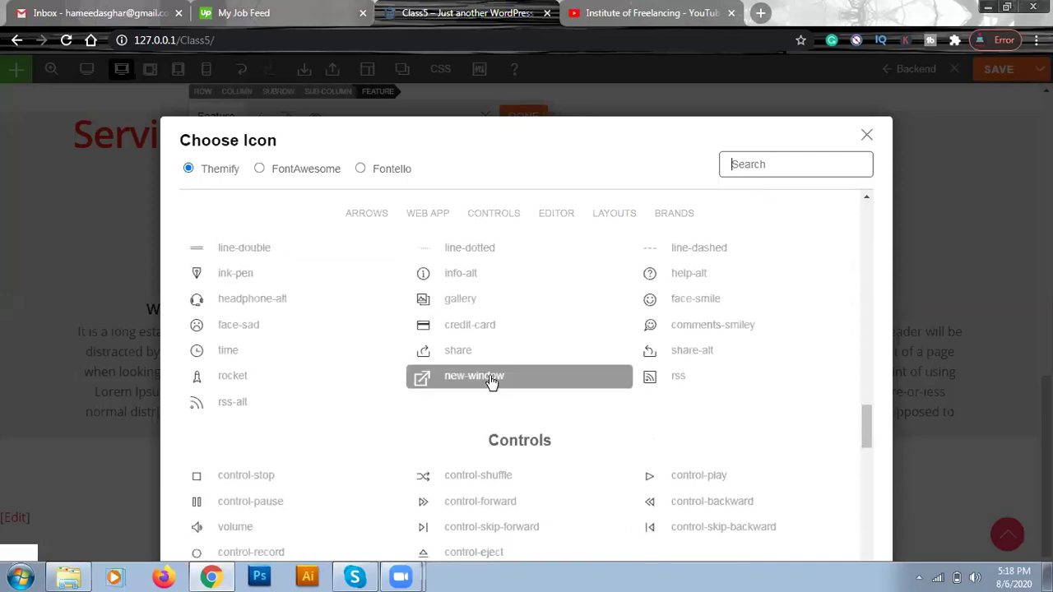
{"action": "left_click", "coordinate": [458, 304]}
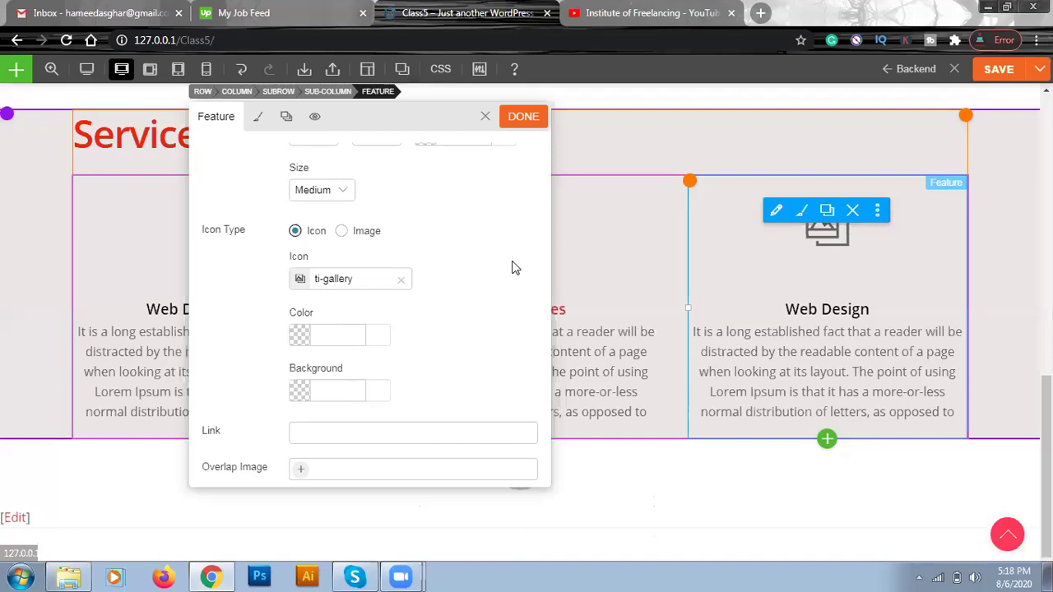
{"action": "left_click", "coordinate": [522, 118]}
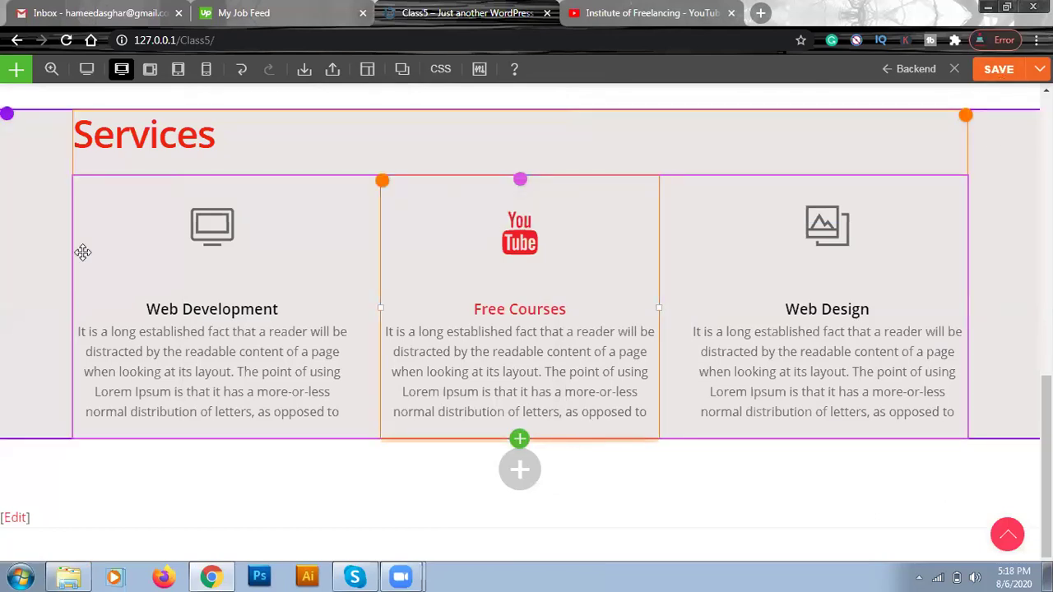
Open the Services row's styling and set its top padding to 5%
{"action": "mouse_move", "coordinate": [10, 122]}
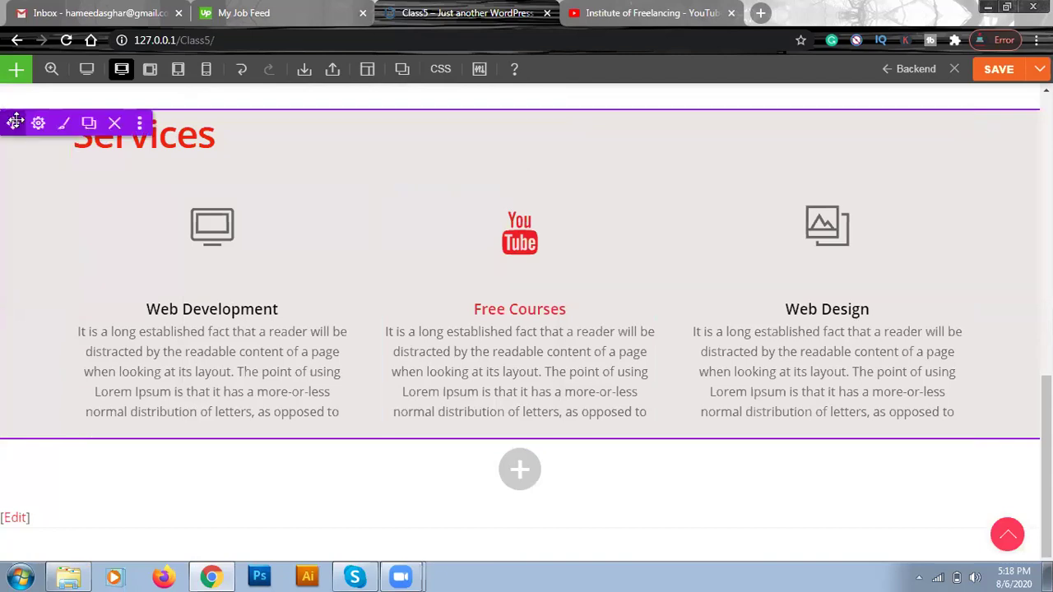
{"action": "left_click", "coordinate": [63, 122]}
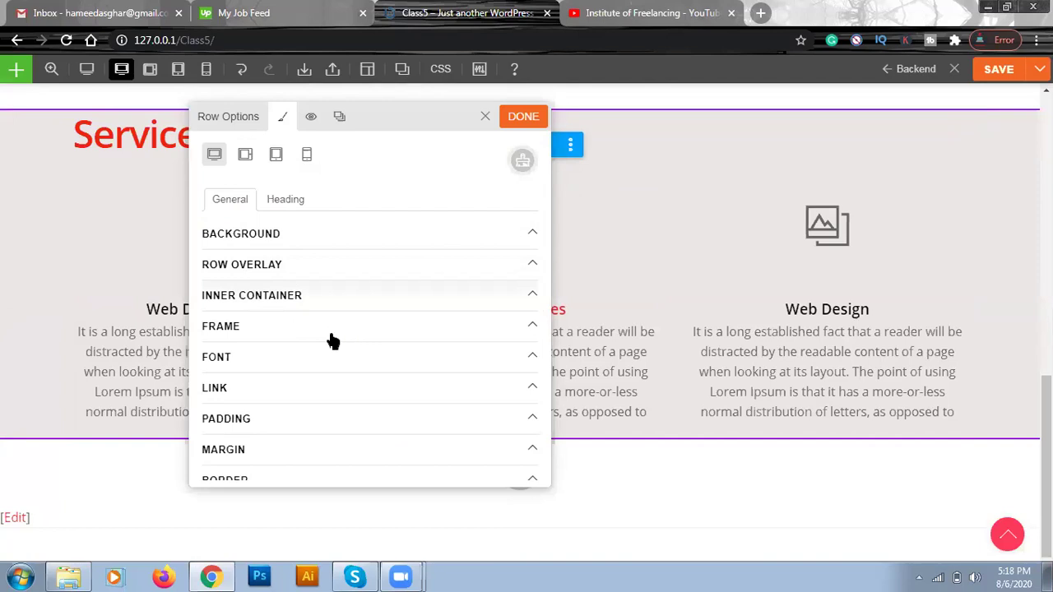
{"action": "left_click", "coordinate": [329, 418]}
{"action": "left_click", "coordinate": [302, 330]}
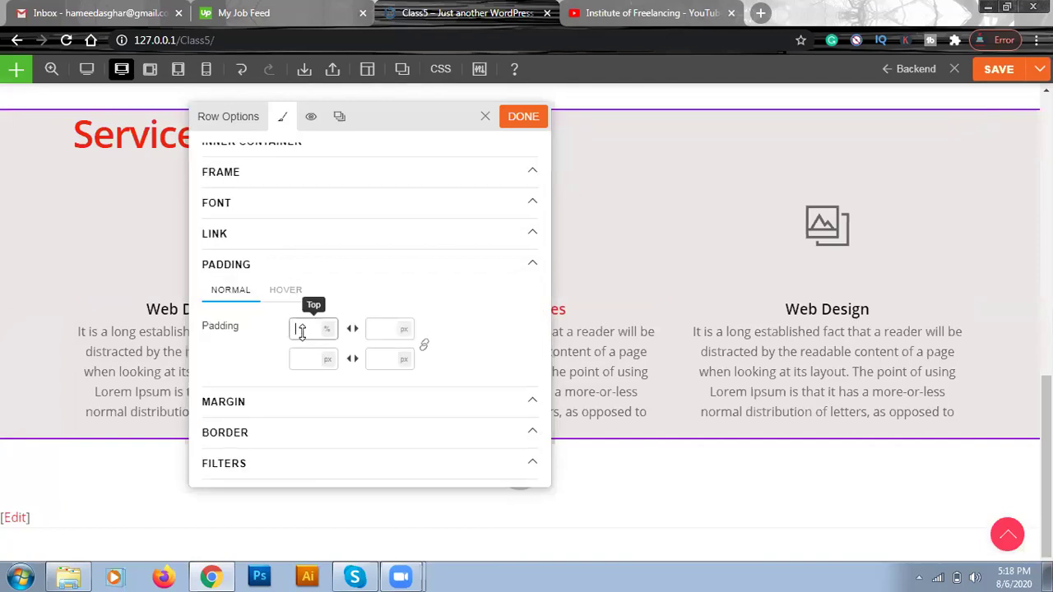
{"action": "type", "text": "5"}
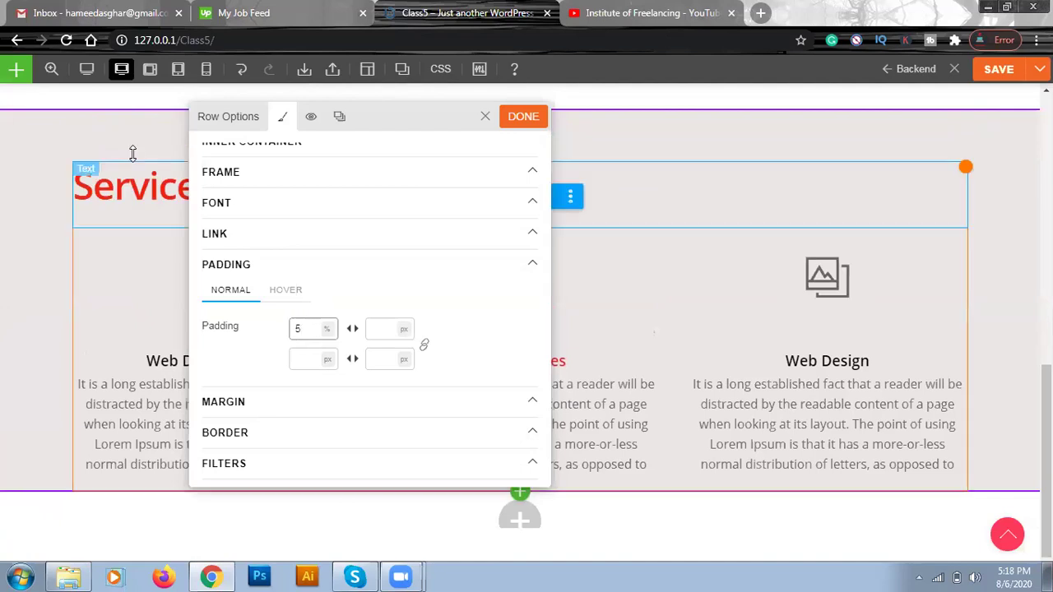
Try bottom paddings of 5 px and 19 px on the Services row and clear the value
{"action": "left_click", "coordinate": [375, 328]}
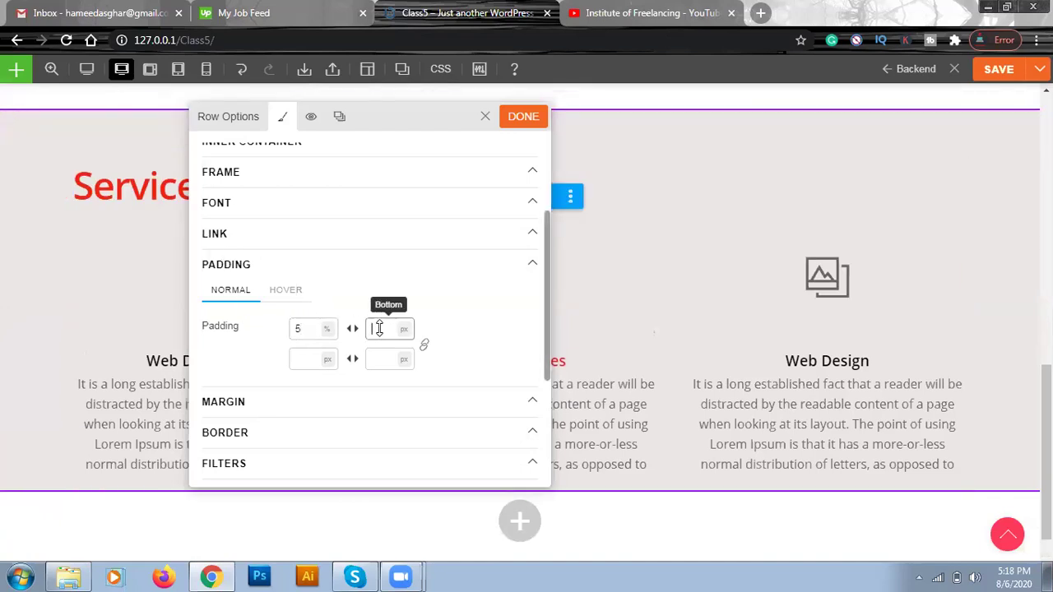
{"action": "type", "text": "5"}
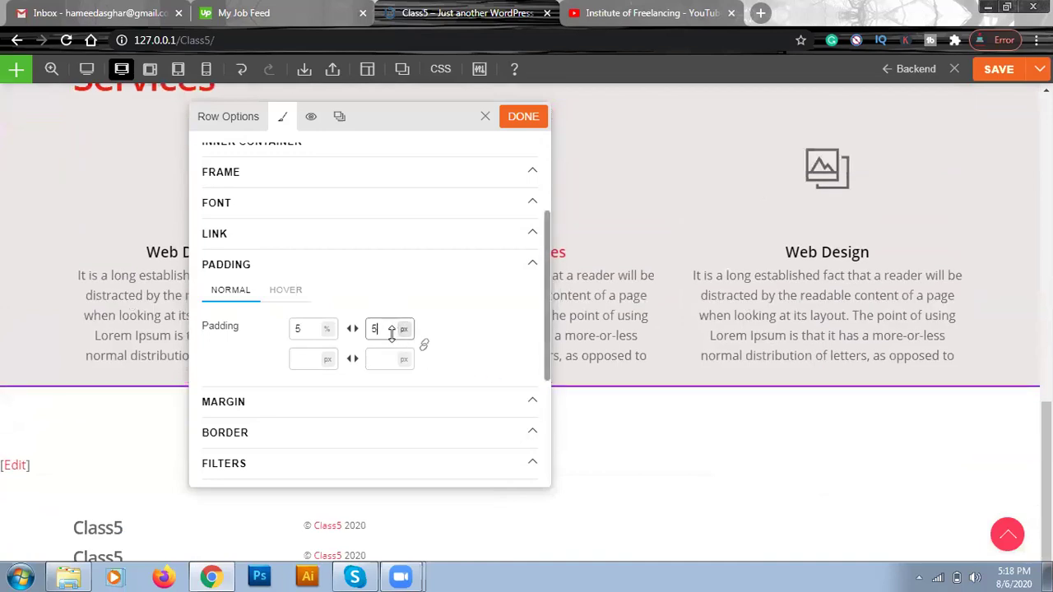
{"action": "left_click_drag", "start_coordinate": [390, 332], "coordinate": [390, 323]}
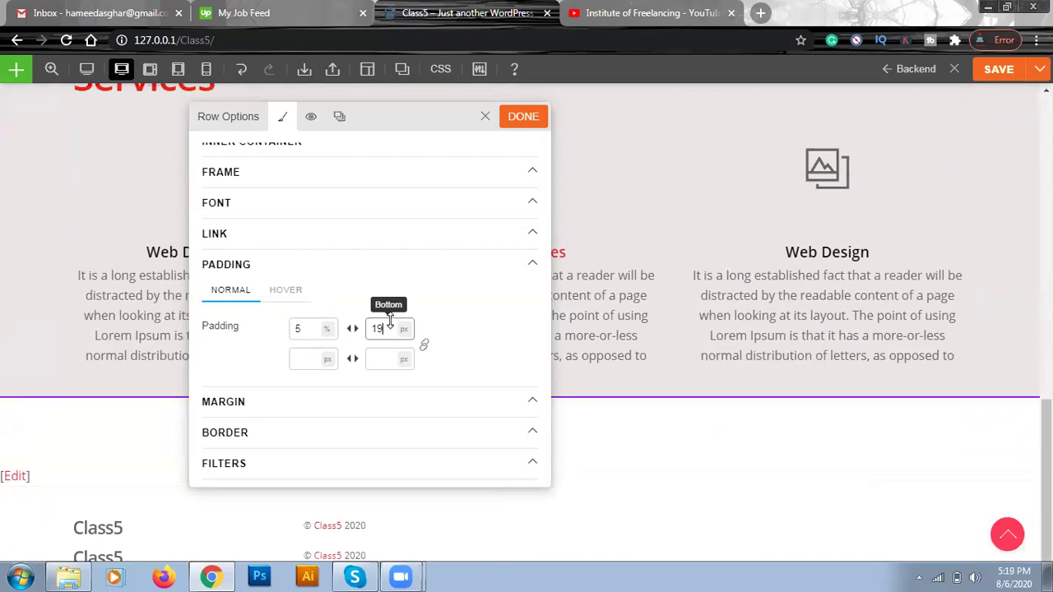
{"action": "key", "text": "BackSpace"}
{"action": "key", "text": "BackSpace"}
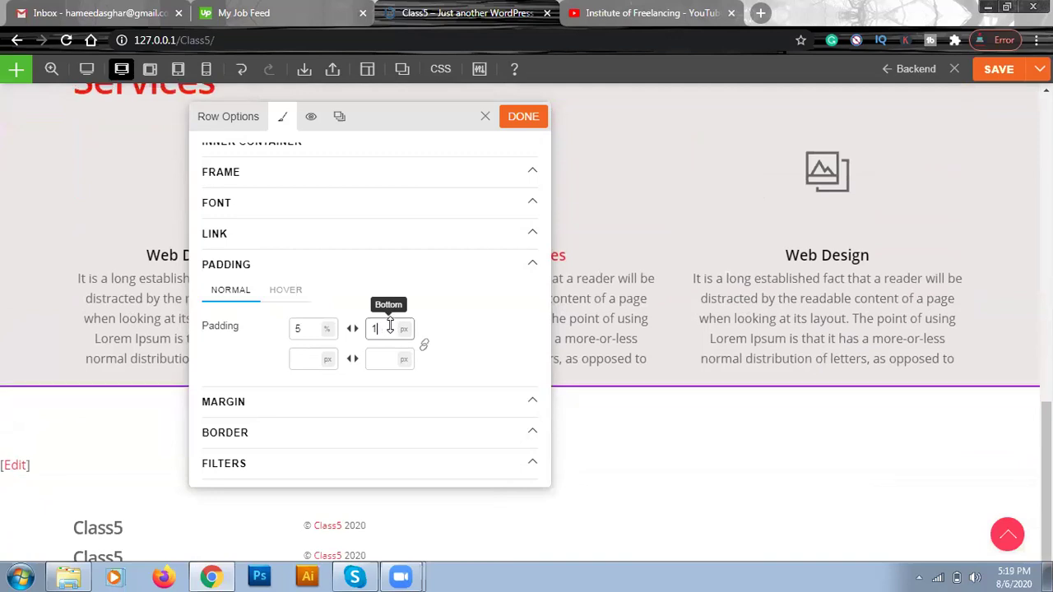
Set the Services row's bottom padding to 20%, raise it to 35% and save the page
{"action": "type", "text": "20"}
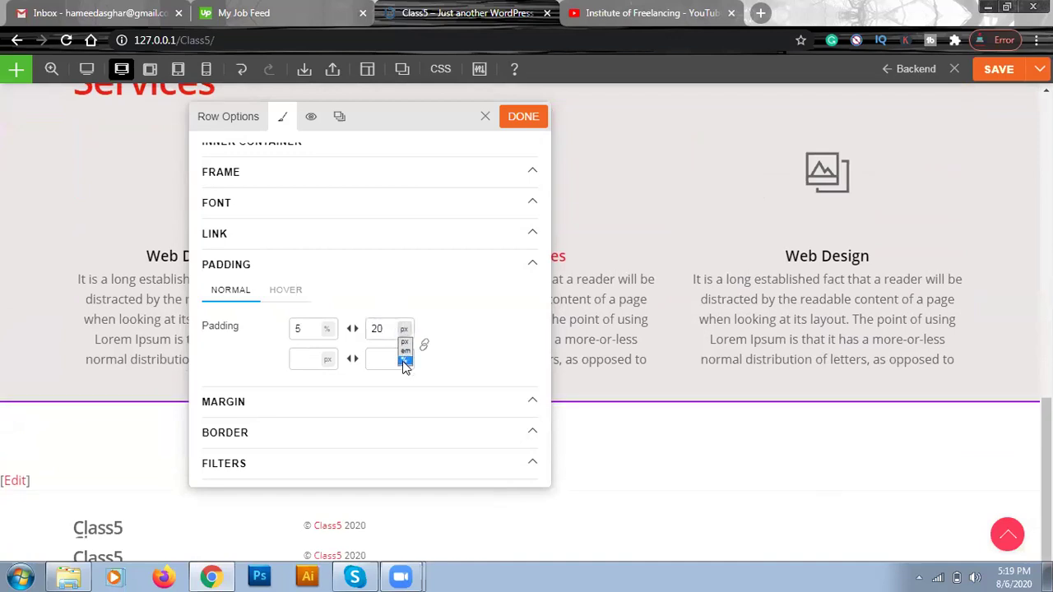
{"action": "left_click", "coordinate": [405, 362]}
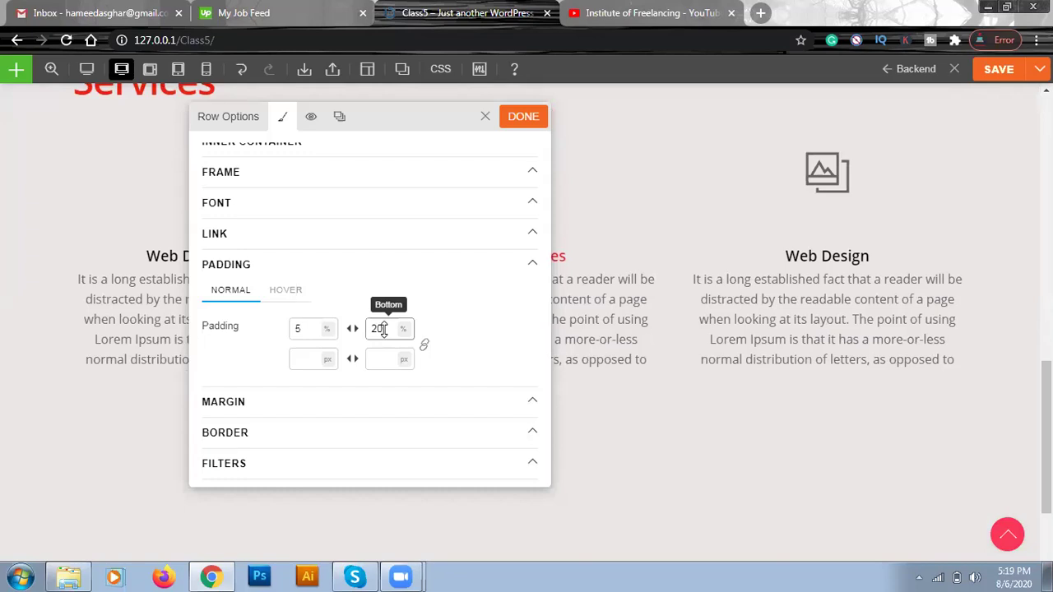
{"action": "left_click_drag", "start_coordinate": [384, 329], "coordinate": [386, 304]}
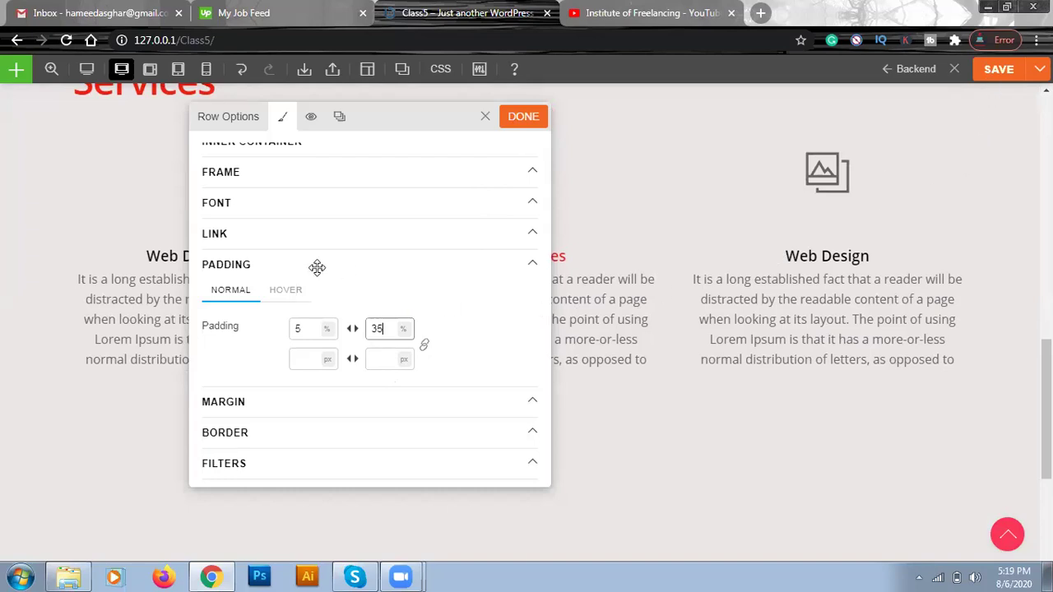
{"action": "key", "text": "ctrl+s"}
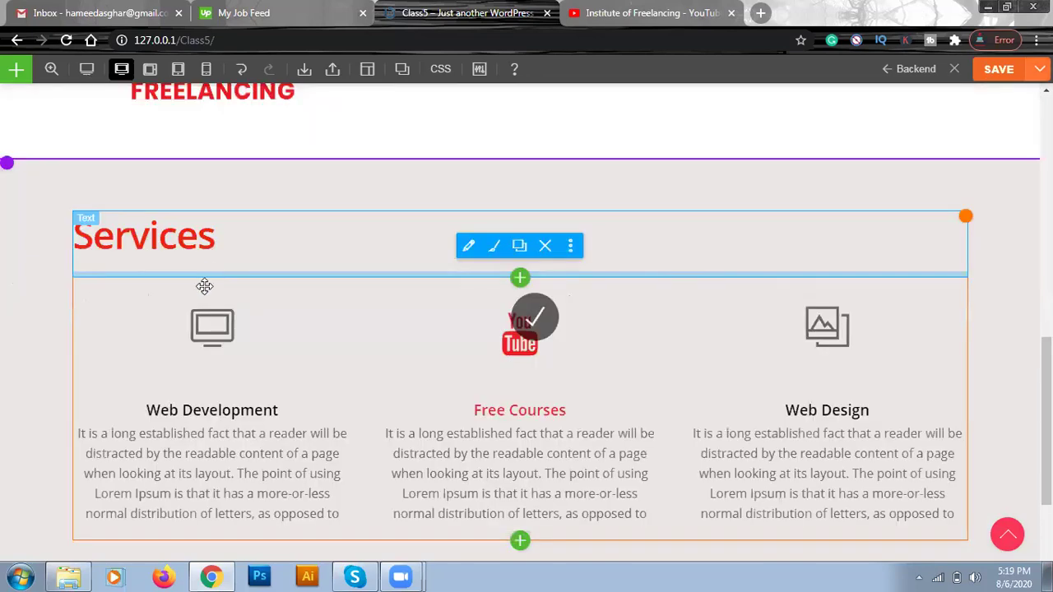
Add a one-column row below the Services section
{"action": "scroll", "coordinate": [198, 326], "scroll_direction": "down", "scroll_amount": 3}
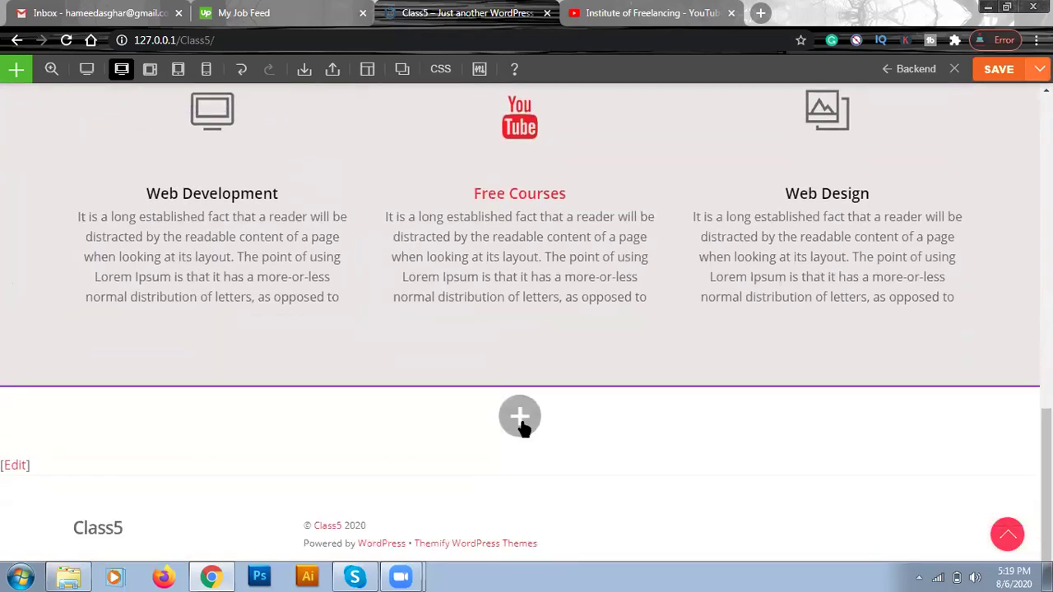
{"action": "mouse_move", "coordinate": [522, 423]}
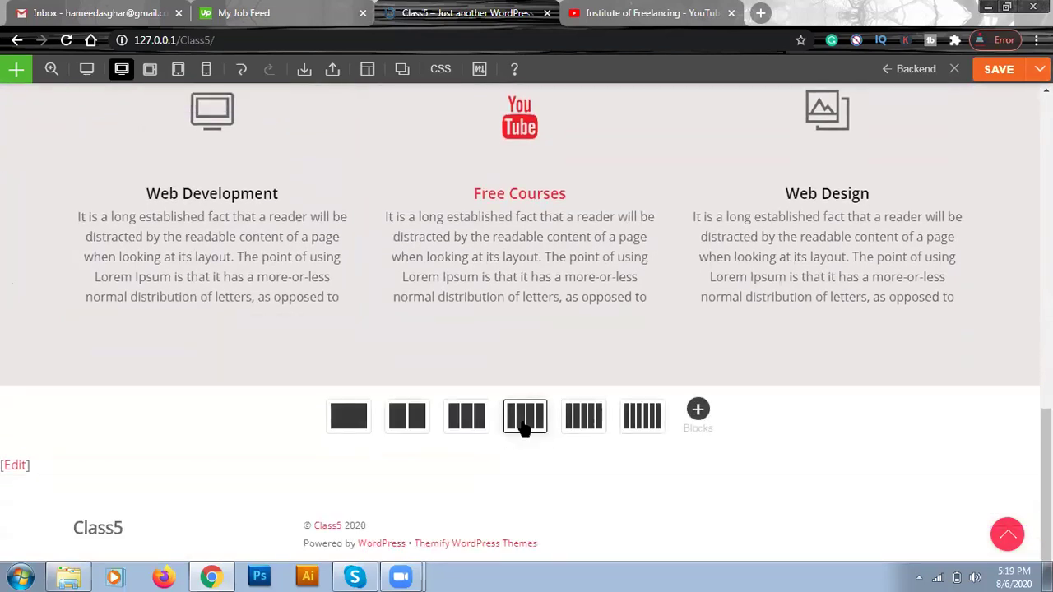
{"action": "left_click", "coordinate": [355, 421]}
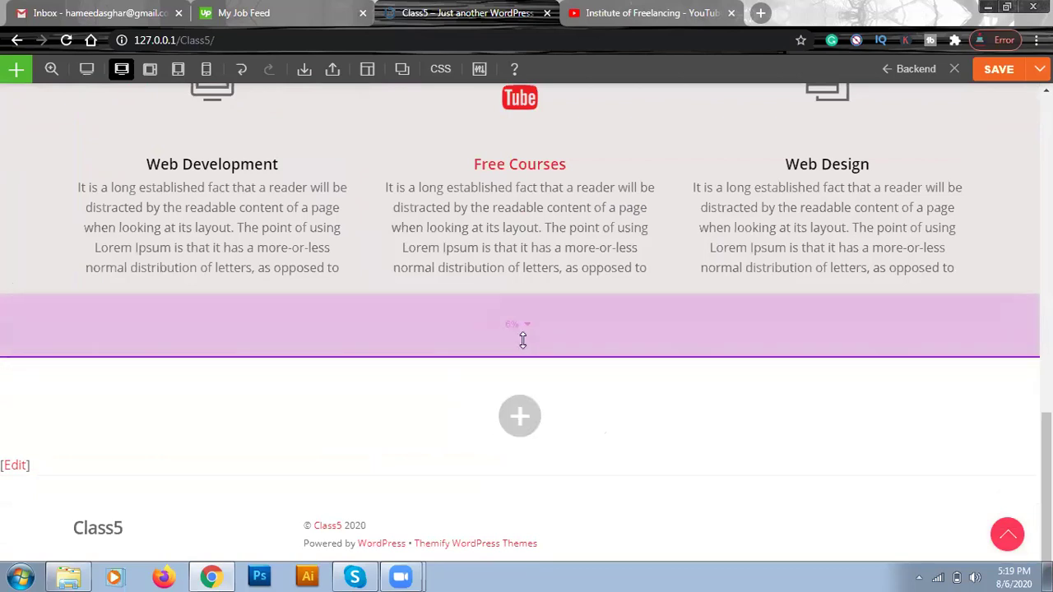
Add another one-column row at the end of the page and delete it again
{"action": "mouse_move", "coordinate": [520, 416]}
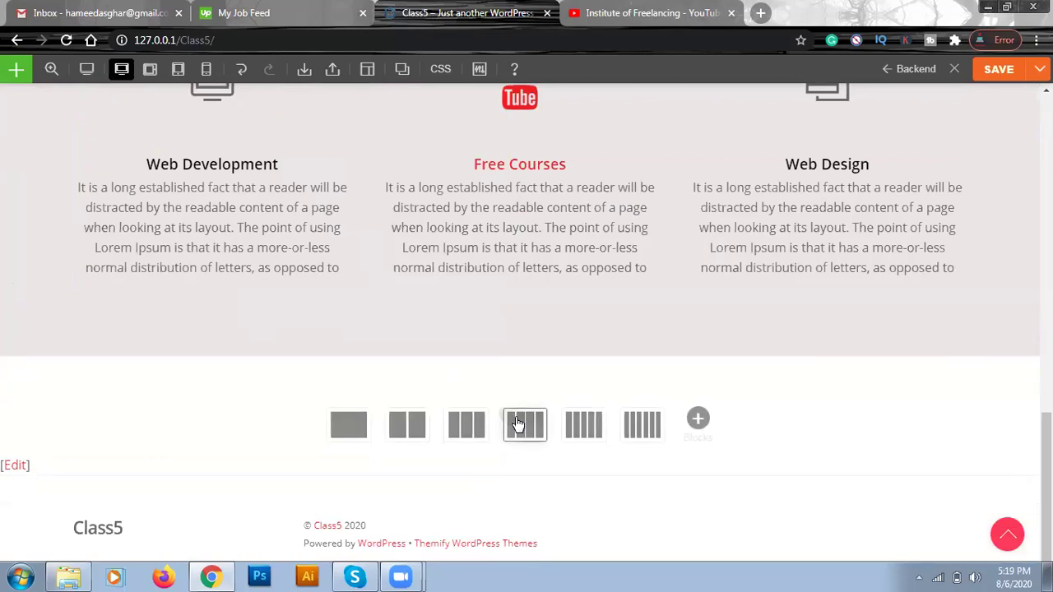
{"action": "left_click", "coordinate": [355, 421]}
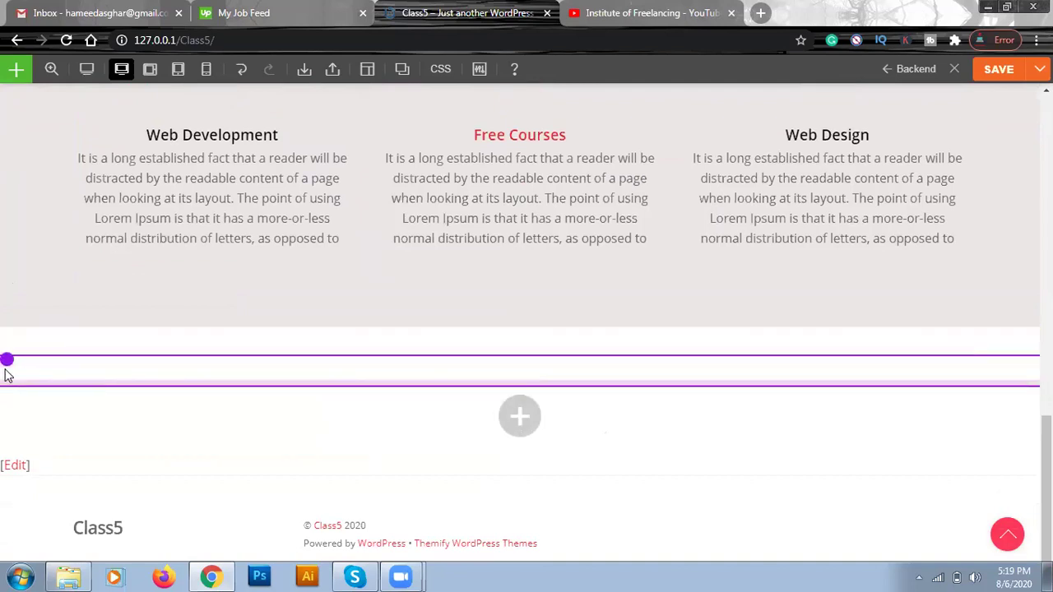
{"action": "mouse_move", "coordinate": [8, 367]}
{"action": "left_click", "coordinate": [114, 374]}
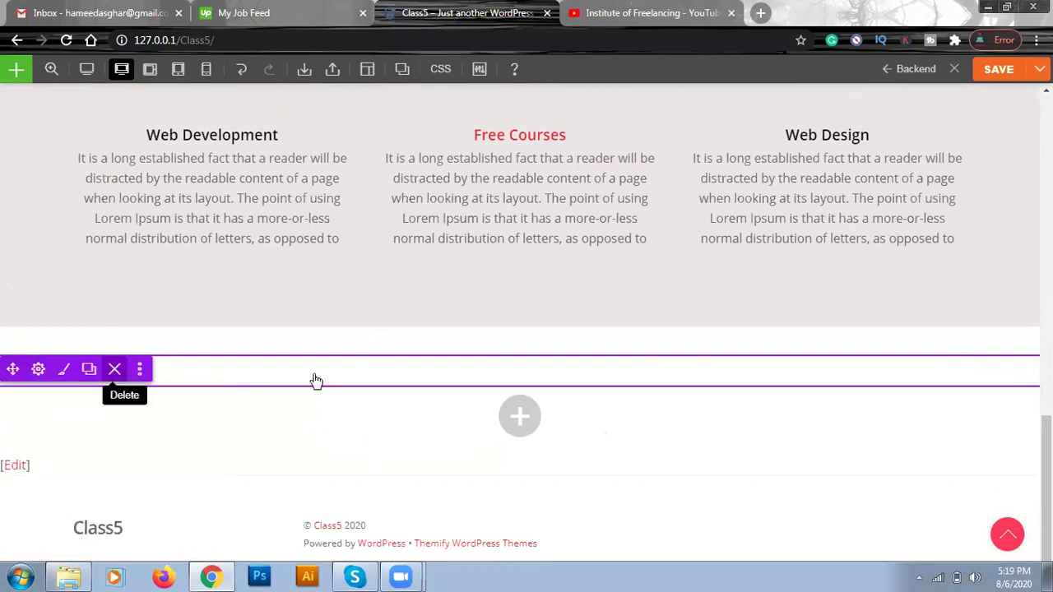
{"action": "left_click", "coordinate": [601, 122]}
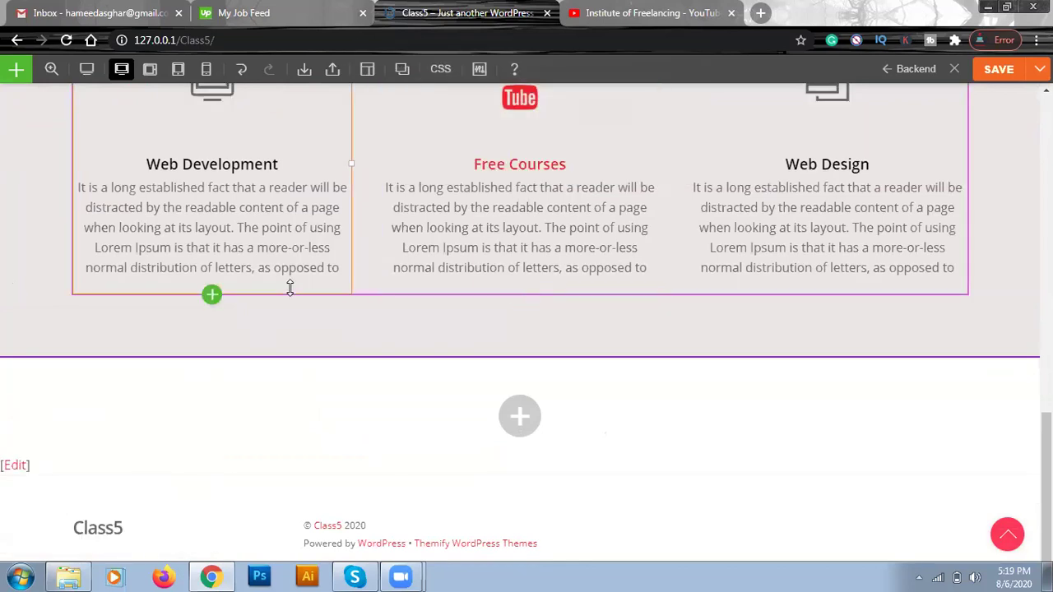
{"action": "scroll", "coordinate": [290, 287], "scroll_direction": "up", "scroll_amount": 3}
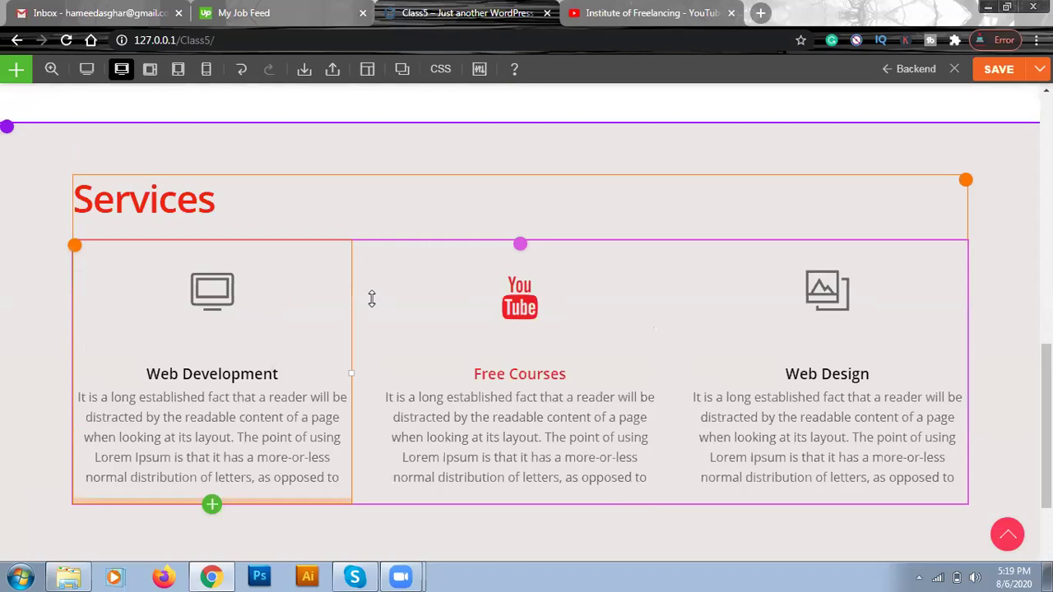
{"action": "scroll", "coordinate": [372, 299], "scroll_direction": "up", "scroll_amount": 4}
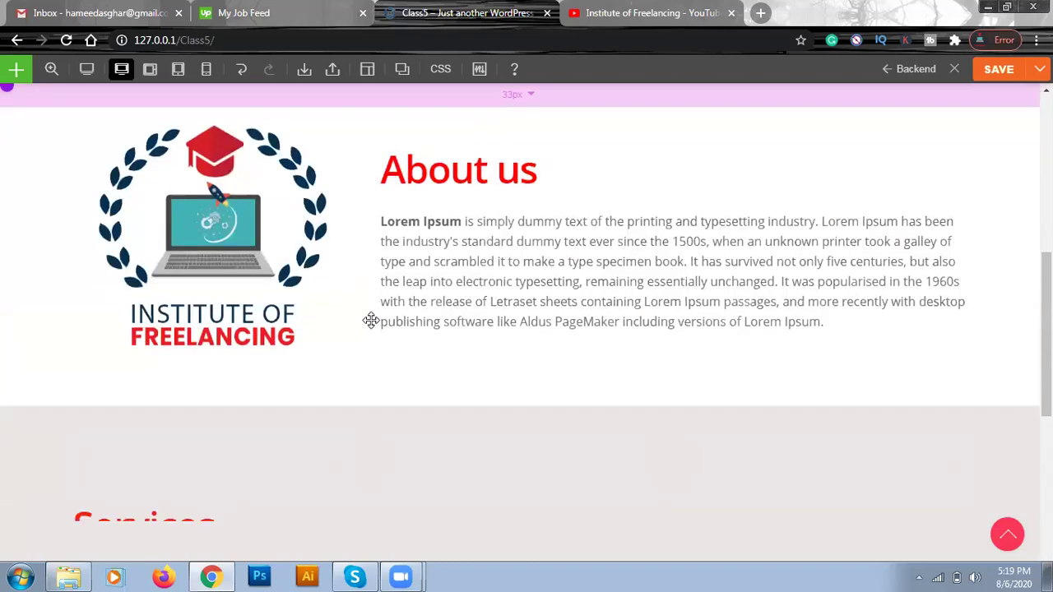
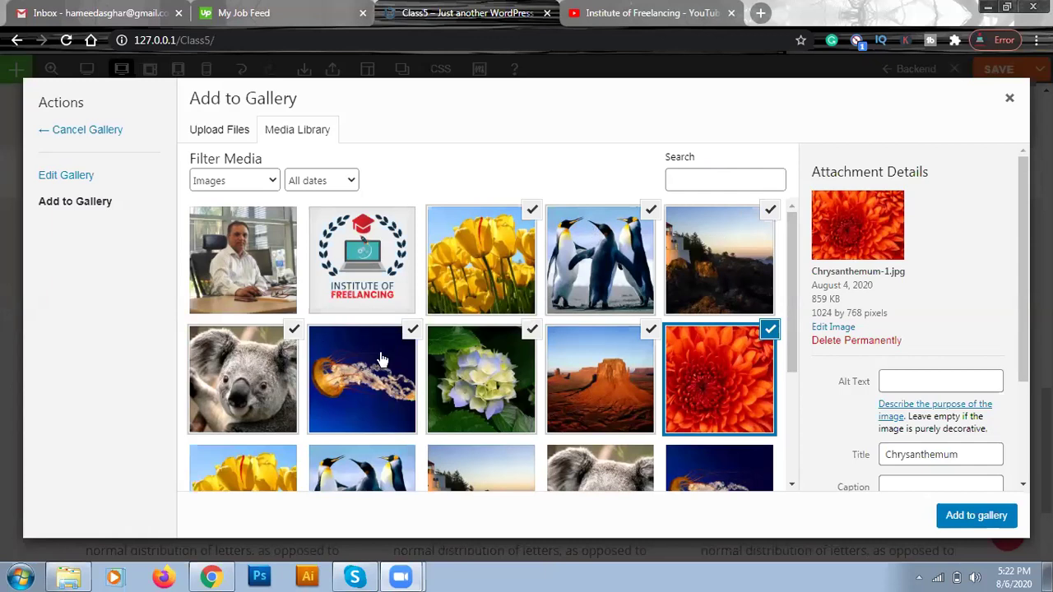
Insert the eight selected images into the Photo Gallery module and apply a 50 px module title
{"action": "left_click", "coordinate": [999, 517]}
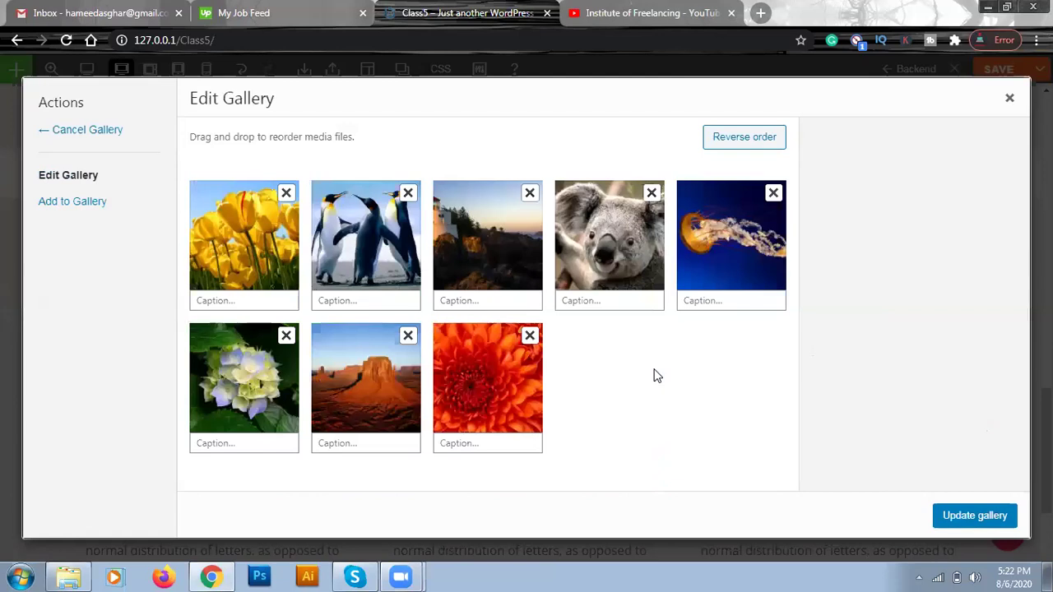
{"action": "left_click", "coordinate": [982, 521]}
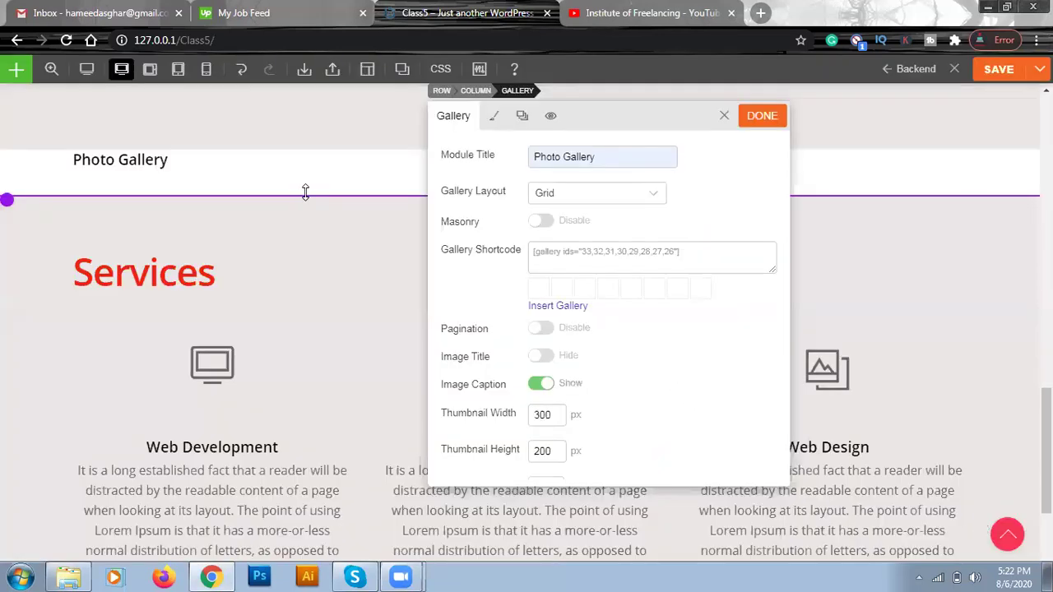
{"action": "scroll", "coordinate": [696, 360], "scroll_direction": "down", "scroll_amount": 1}
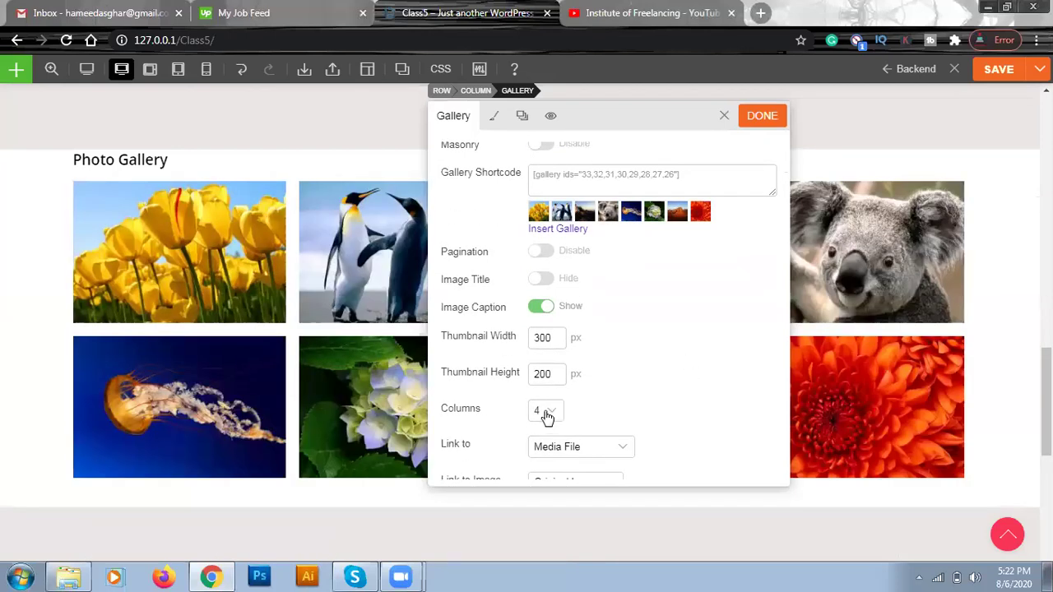
{"action": "left_click", "coordinate": [759, 119]}
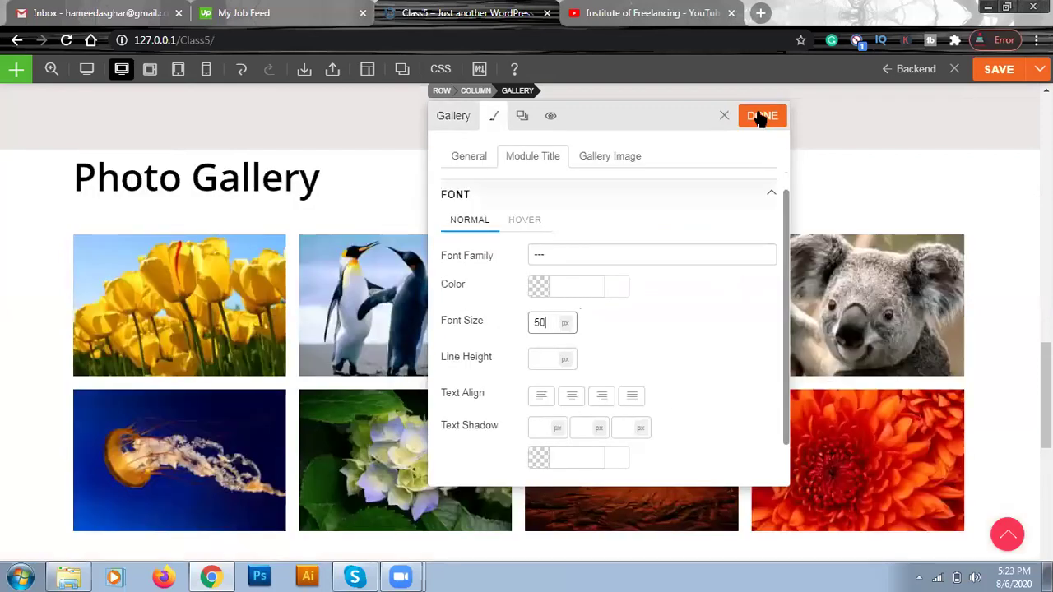
Open the Photo Gallery module's styling and set its top padding to 5%
{"action": "scroll", "coordinate": [259, 344], "scroll_direction": "up", "scroll_amount": 5}
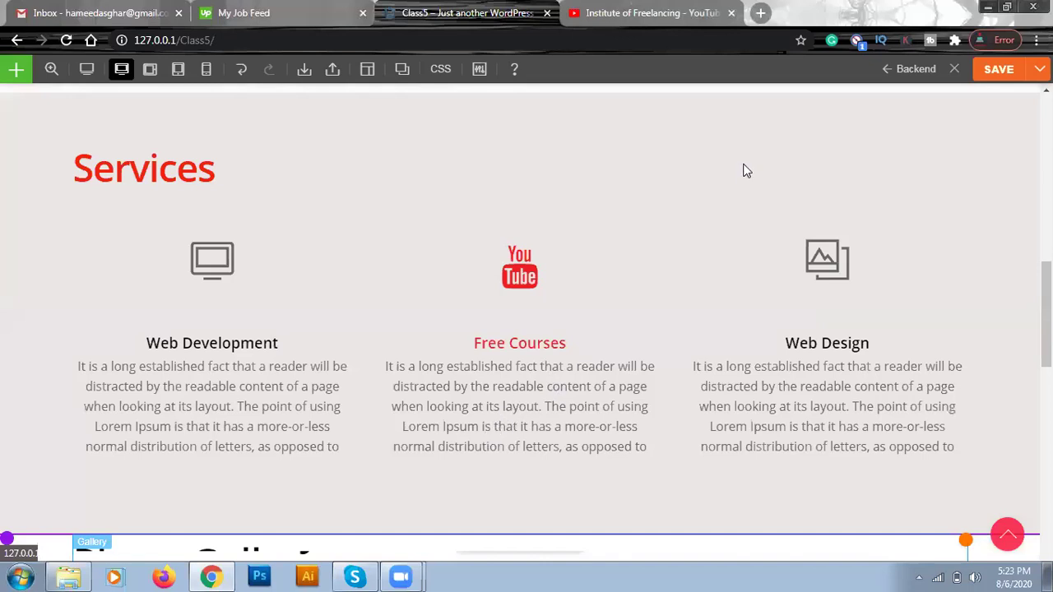
{"action": "scroll", "coordinate": [667, 307], "scroll_direction": "down", "scroll_amount": 3}
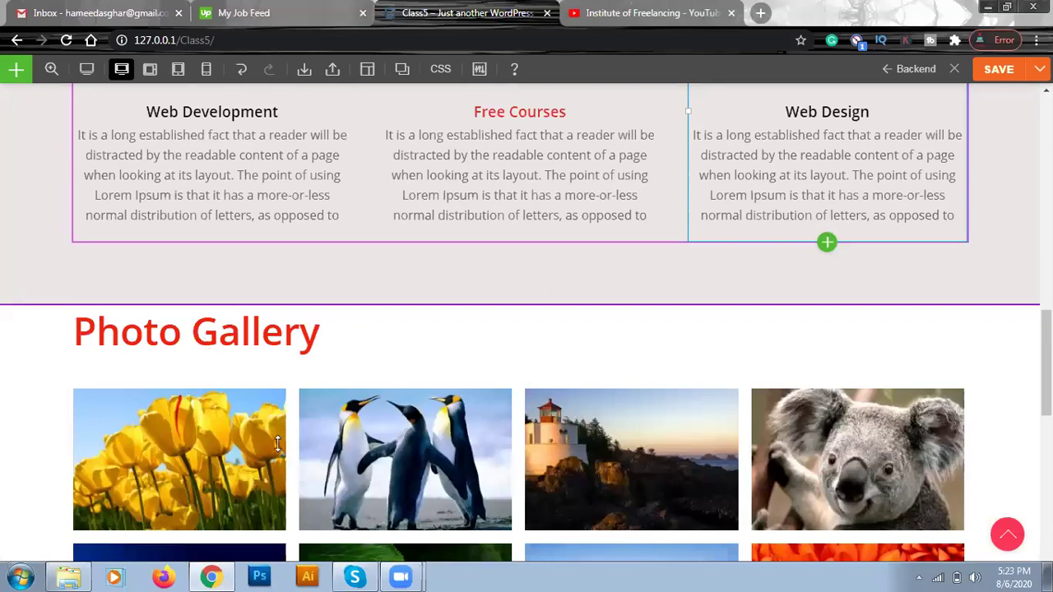
{"action": "scroll", "coordinate": [252, 382], "scroll_direction": "down", "scroll_amount": 4}
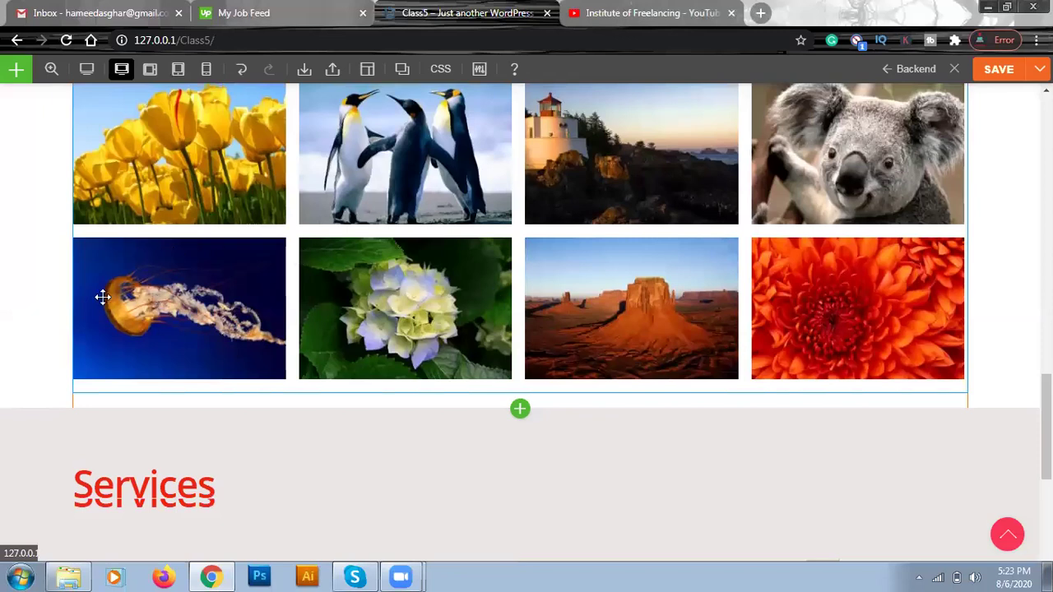
{"action": "scroll", "coordinate": [132, 283], "scroll_direction": "up", "scroll_amount": 3}
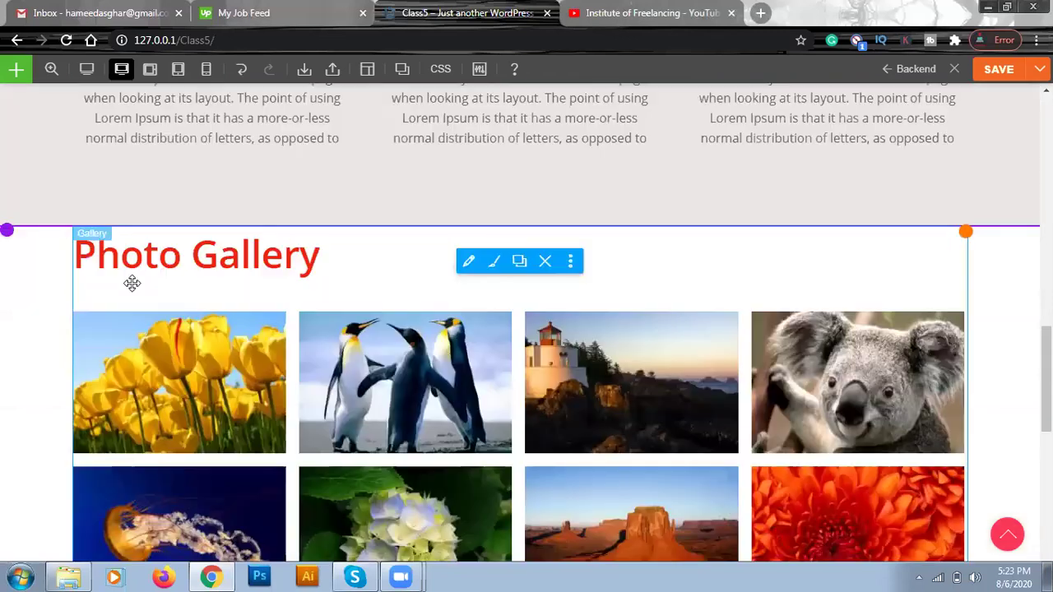
{"action": "double_click", "coordinate": [599, 282]}
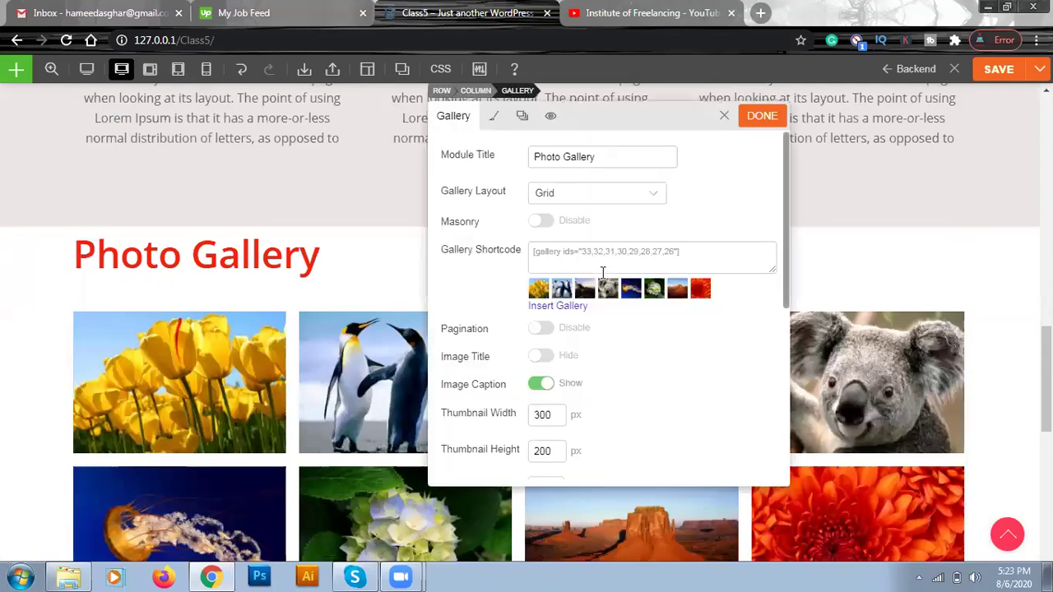
{"action": "left_click", "coordinate": [497, 120]}
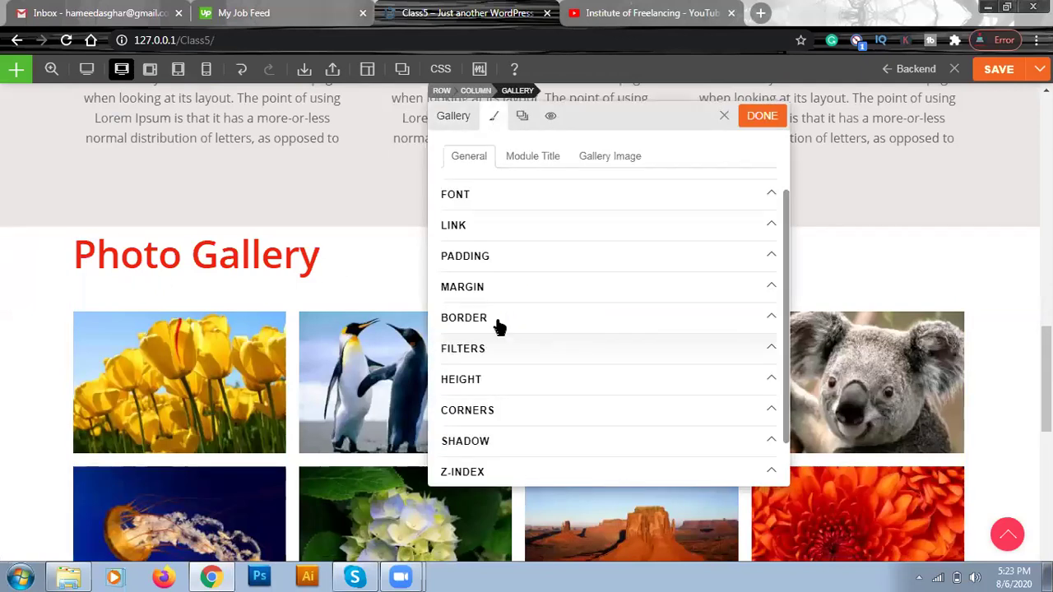
{"action": "left_click", "coordinate": [535, 256]}
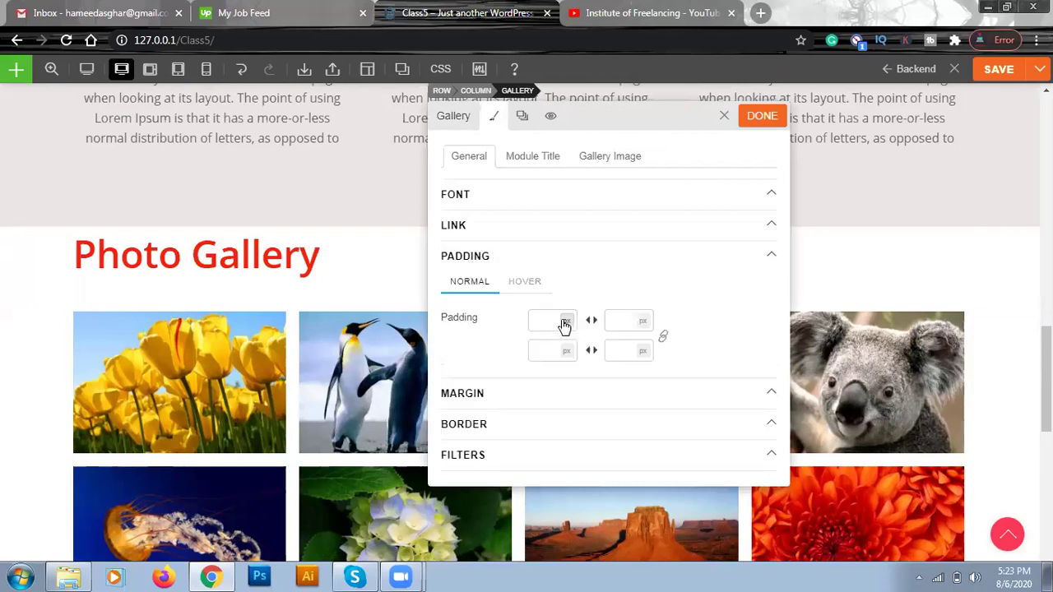
{"action": "left_click", "coordinate": [565, 359]}
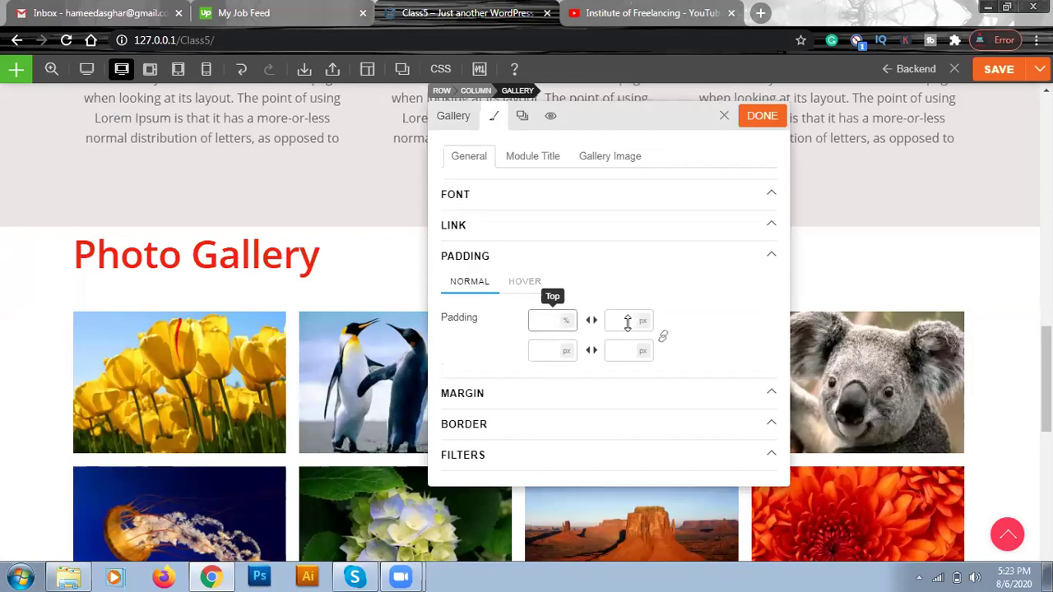
{"action": "type", "text": "5"}
Set the Photo Gallery module's bottom padding to 5% and finish editing the module
{"action": "left_click", "coordinate": [643, 322]}
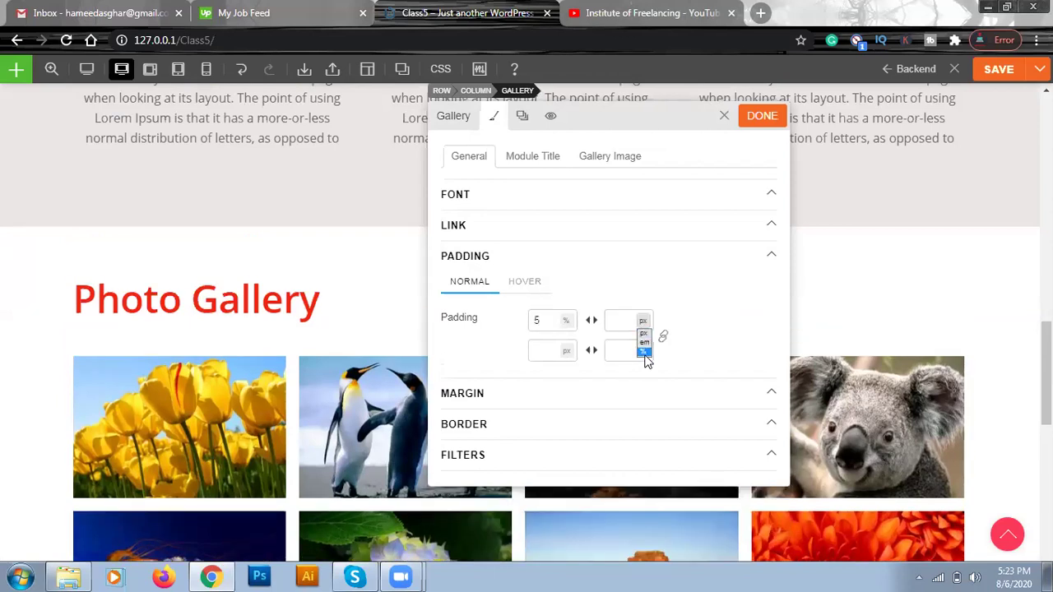
{"action": "left_click", "coordinate": [645, 353]}
{"action": "left_click", "coordinate": [619, 325]}
{"action": "type", "text": "5"}
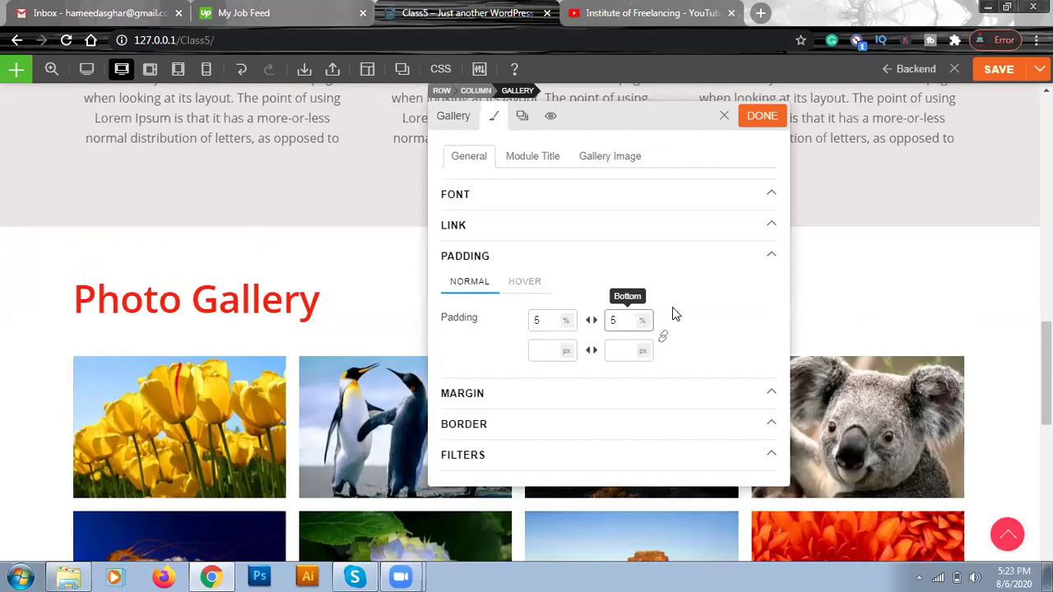
{"action": "left_click", "coordinate": [762, 116]}
Save the page and close the page builder
{"action": "scroll", "coordinate": [56, 337], "scroll_direction": "down", "scroll_amount": 1}
{"action": "scroll", "coordinate": [57, 337], "scroll_direction": "down", "scroll_amount": 4}
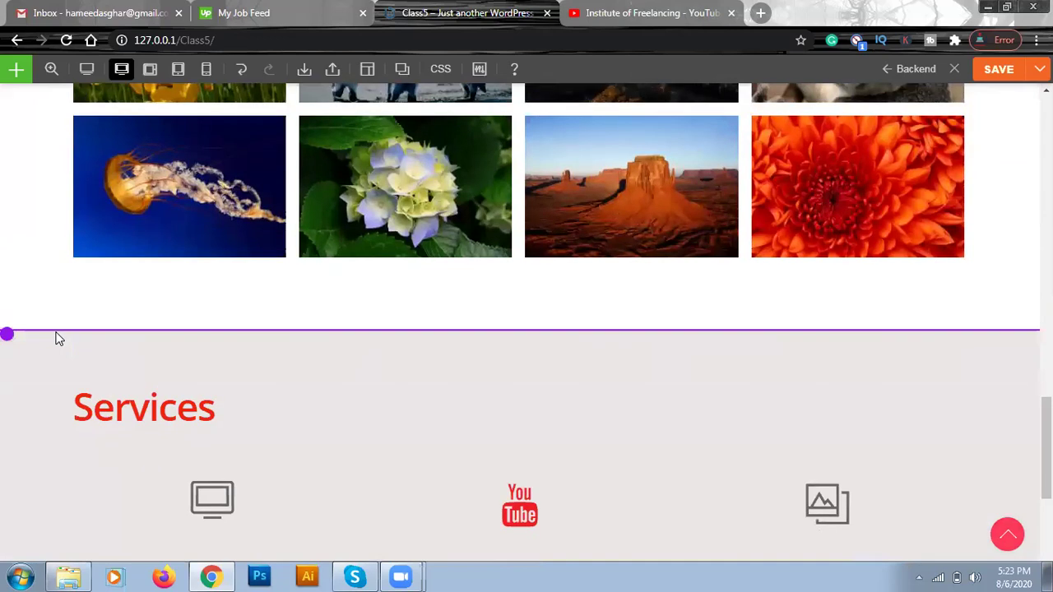
{"action": "key", "text": "Home"}
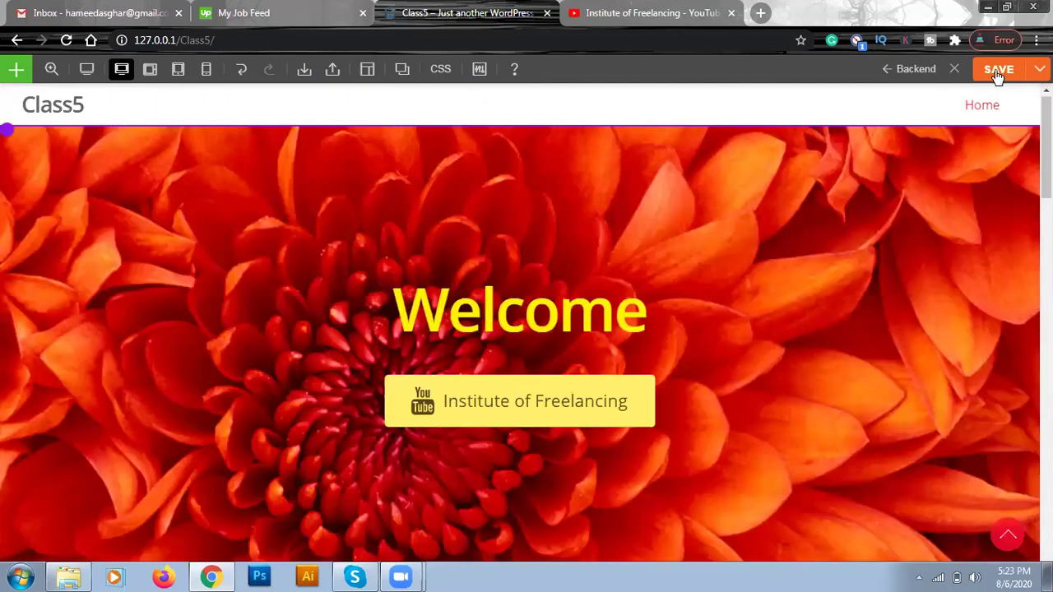
{"action": "left_click", "coordinate": [954, 71]}
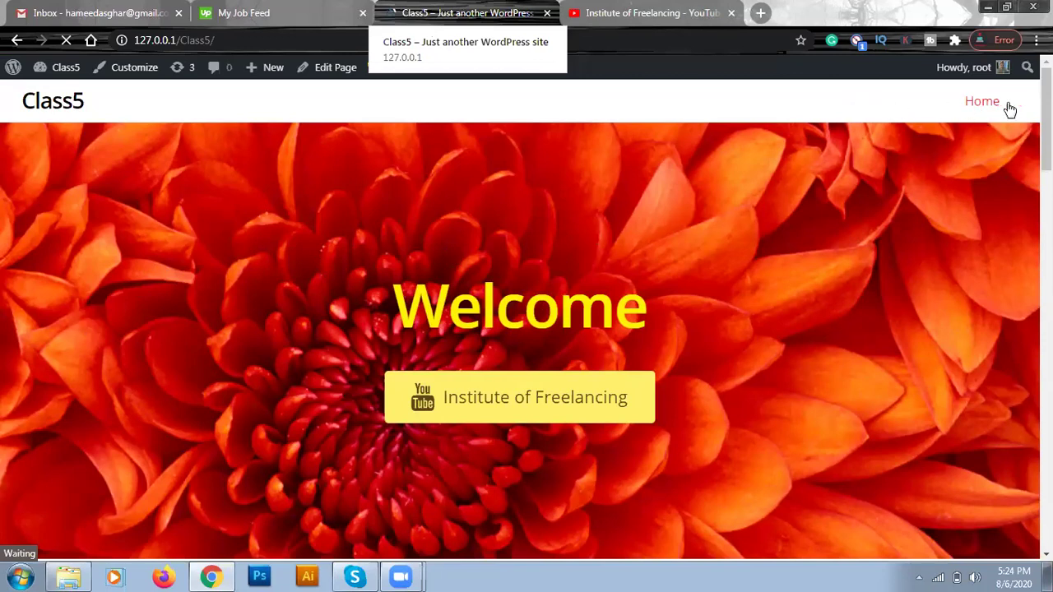
Examine the live page from the Welcome banner through About us, Services and Photo Gallery down to the footer
{"action": "scroll", "coordinate": [219, 354], "scroll_direction": "down", "scroll_amount": 3}
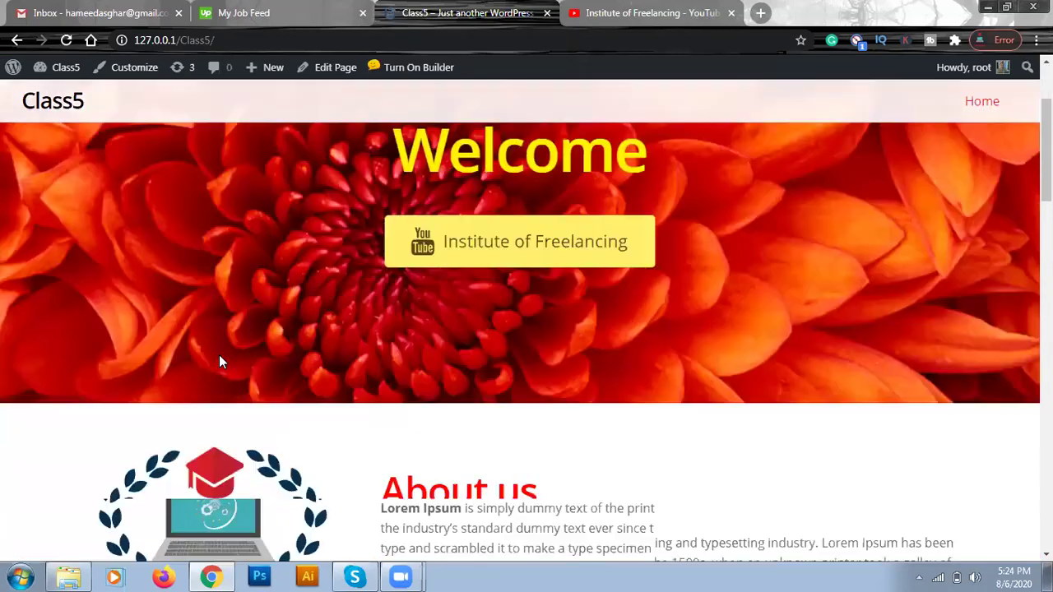
{"action": "scroll", "coordinate": [474, 282], "scroll_direction": "down", "scroll_amount": 4}
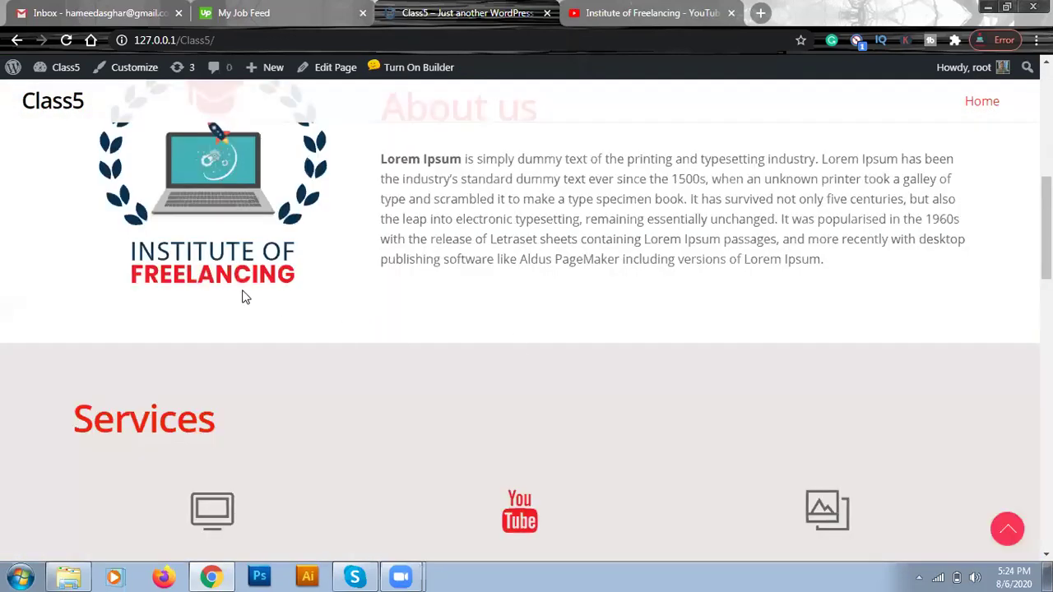
{"action": "scroll", "coordinate": [369, 283], "scroll_direction": "down", "scroll_amount": 5}
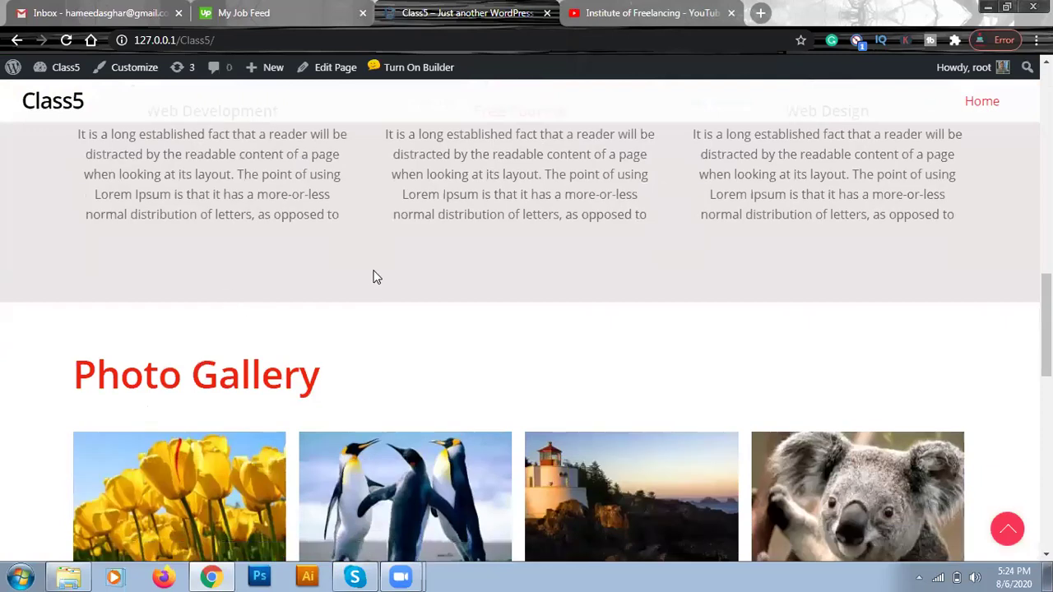
{"action": "scroll", "coordinate": [44, 275], "scroll_direction": "down", "scroll_amount": 6}
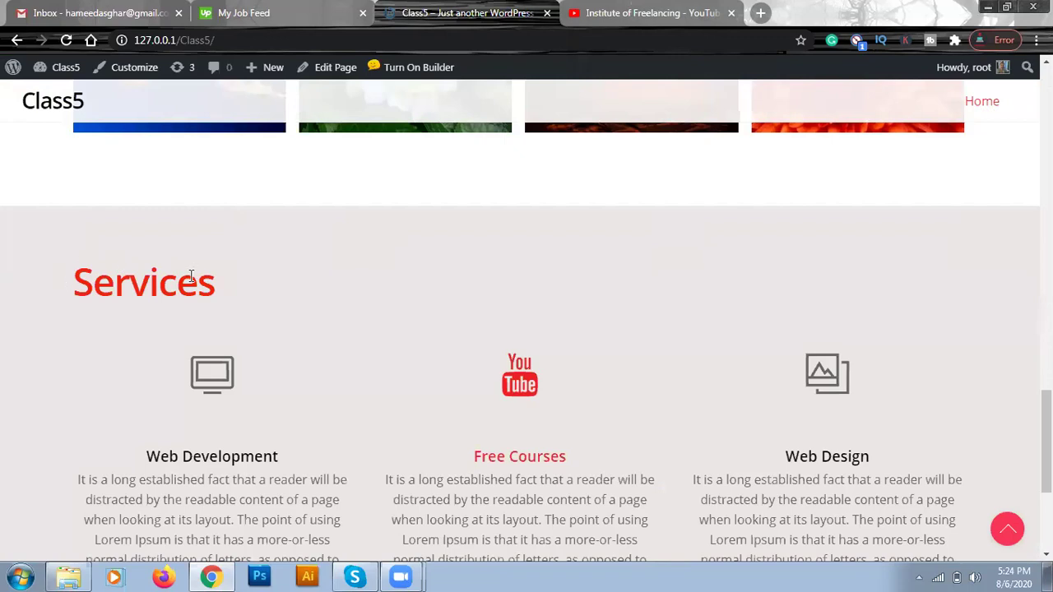
{"action": "scroll", "coordinate": [221, 285], "scroll_direction": "down", "scroll_amount": 1}
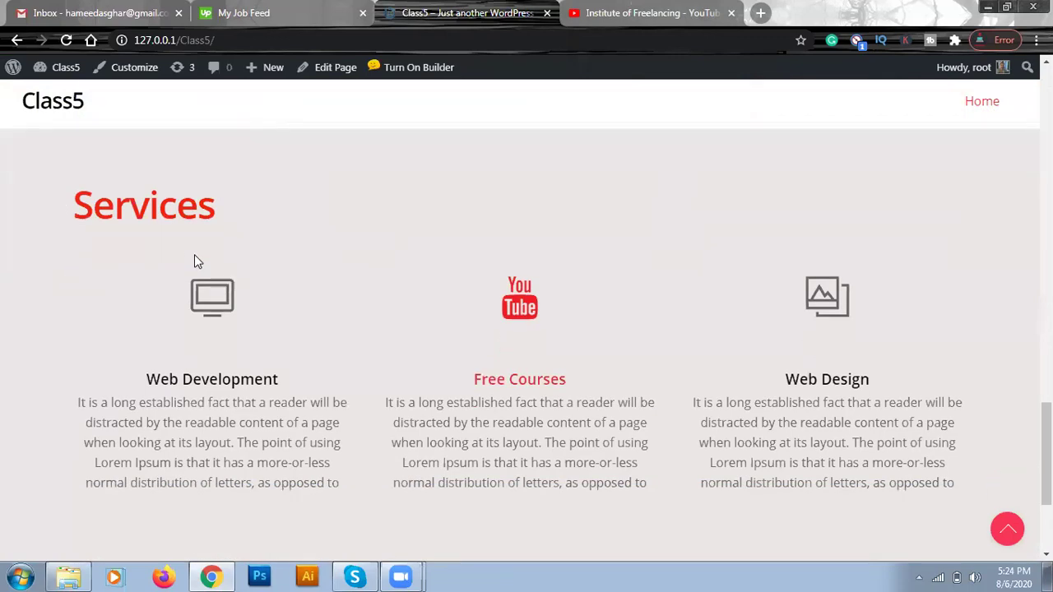
{"action": "scroll", "coordinate": [239, 292], "scroll_direction": "down", "scroll_amount": 2}
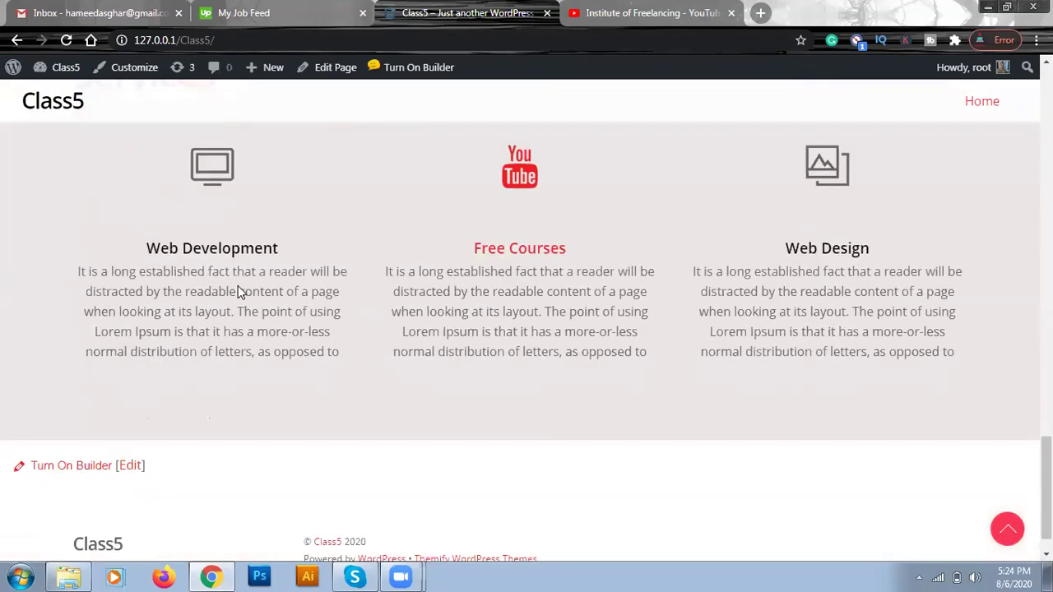
{"action": "scroll", "coordinate": [567, 383], "scroll_direction": "down", "scroll_amount": 1}
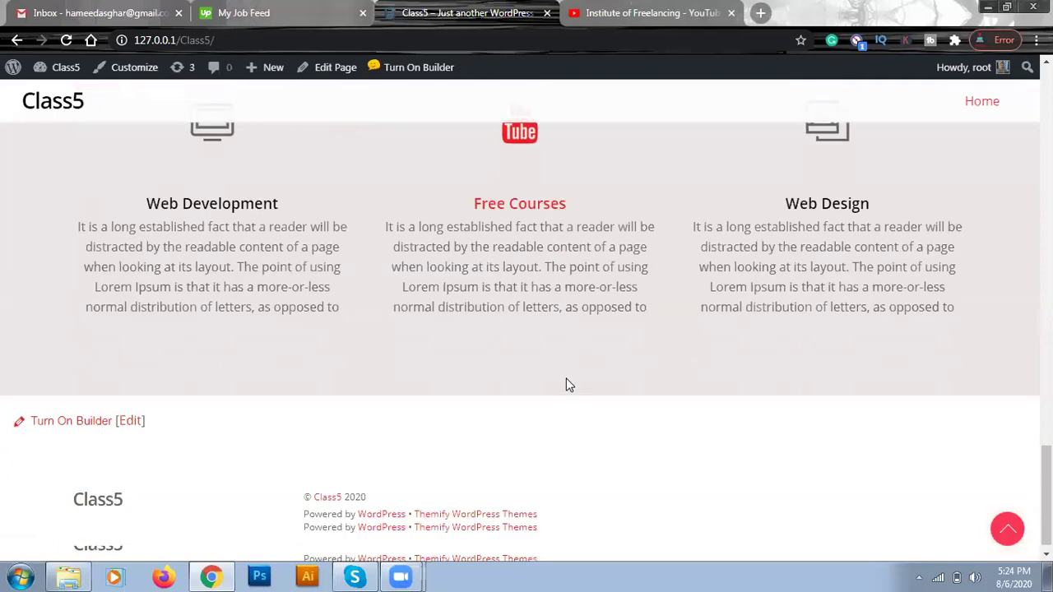
{"action": "scroll", "coordinate": [567, 384], "scroll_direction": "up", "scroll_amount": 4}
{"action": "scroll", "coordinate": [567, 384], "scroll_direction": "up", "scroll_amount": 15}
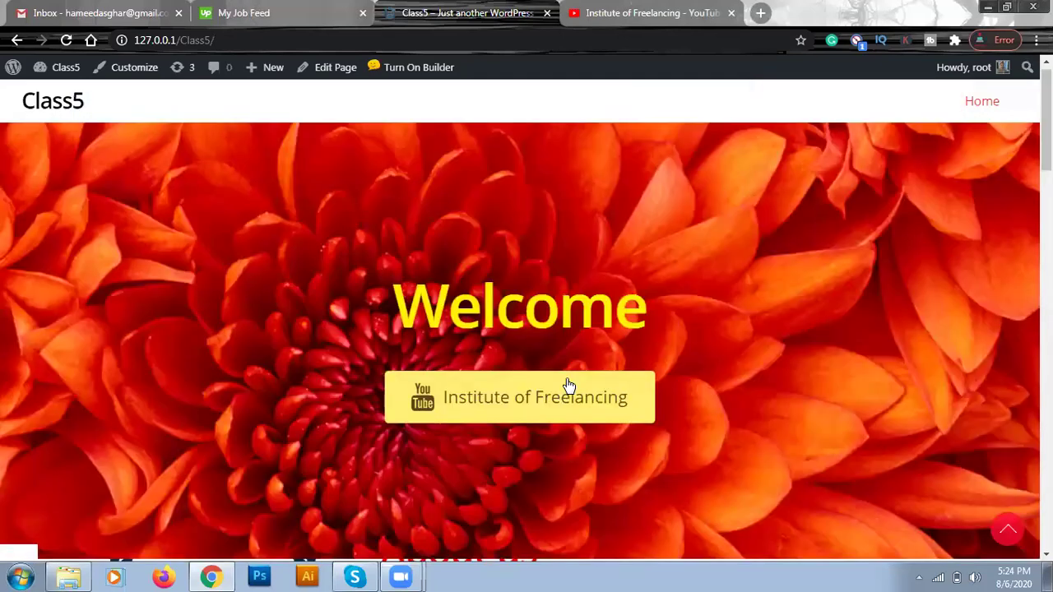